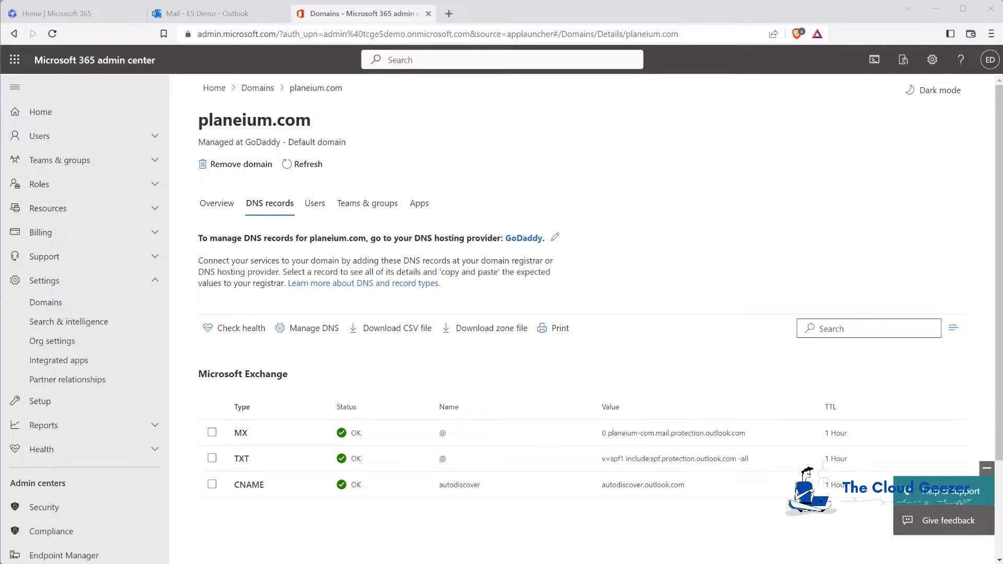
Bring up the remote desktop session on workstation CARL-WS01.
mouse_move(294, 563)
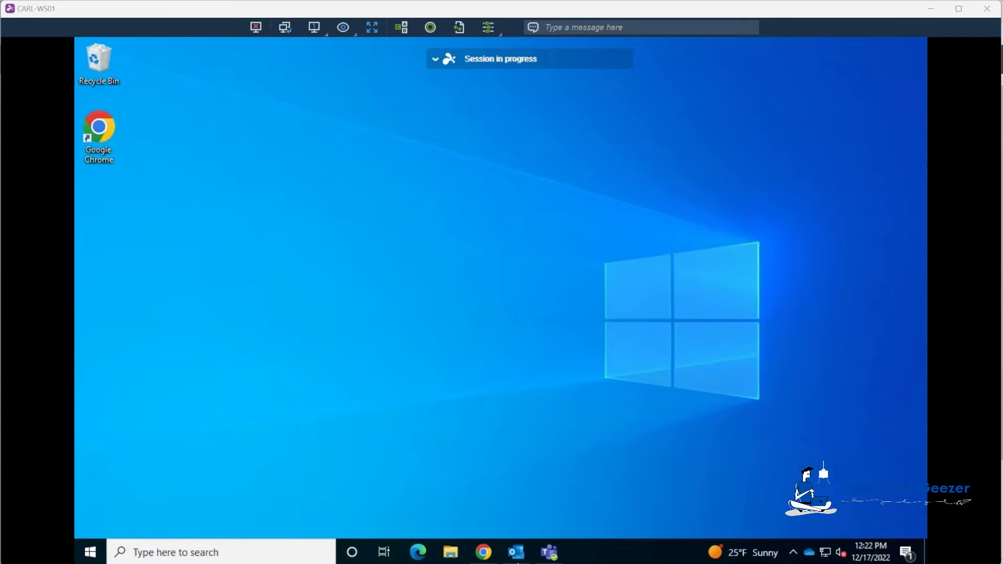
Email 'Testing for DKIM' with body 'Hi' from Outlook to the Gmail test address.
left_click(516, 552)
left_click(94, 107)
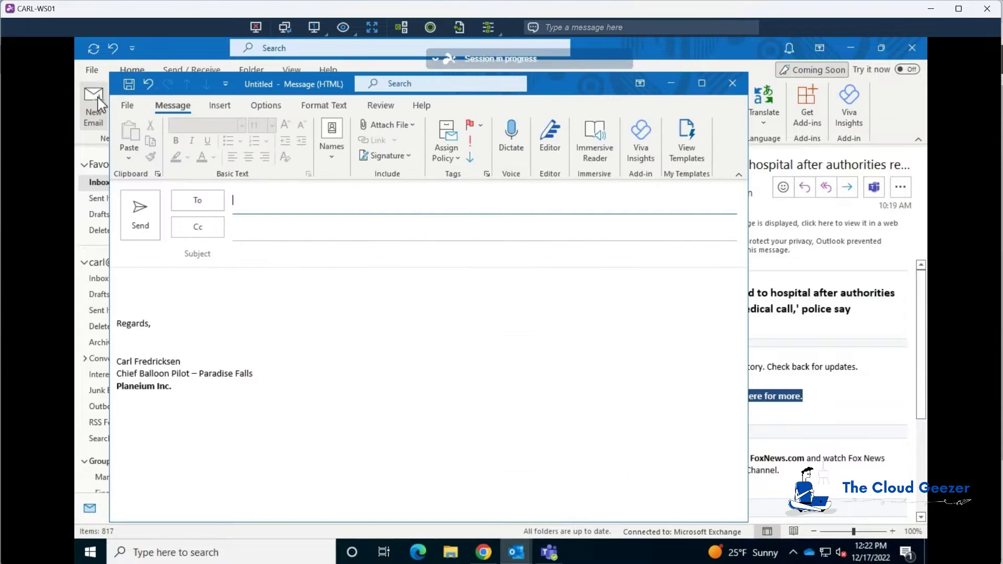
type("the")
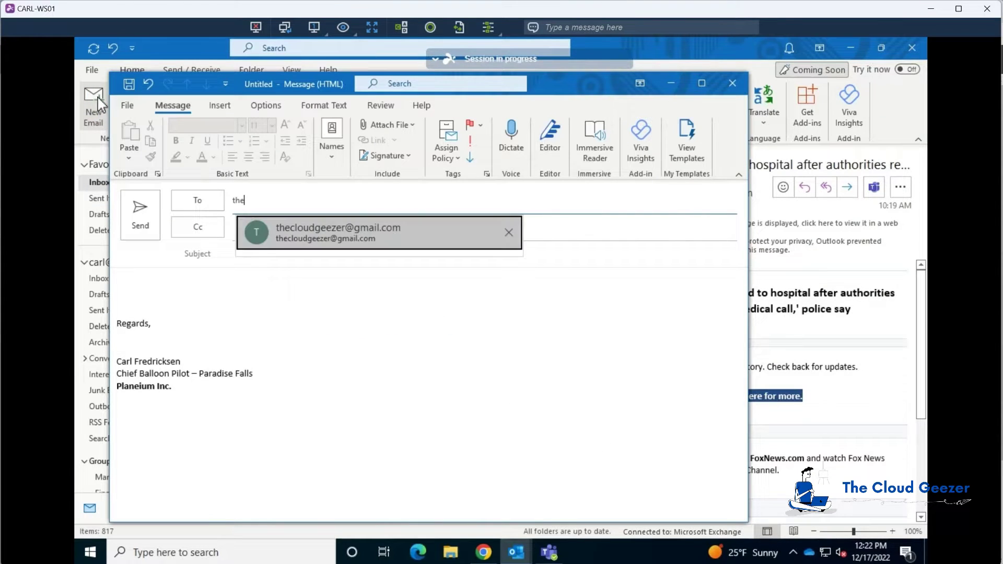
key("Return")
key("Tab")
key("Tab")
type("Testing for DKIM")
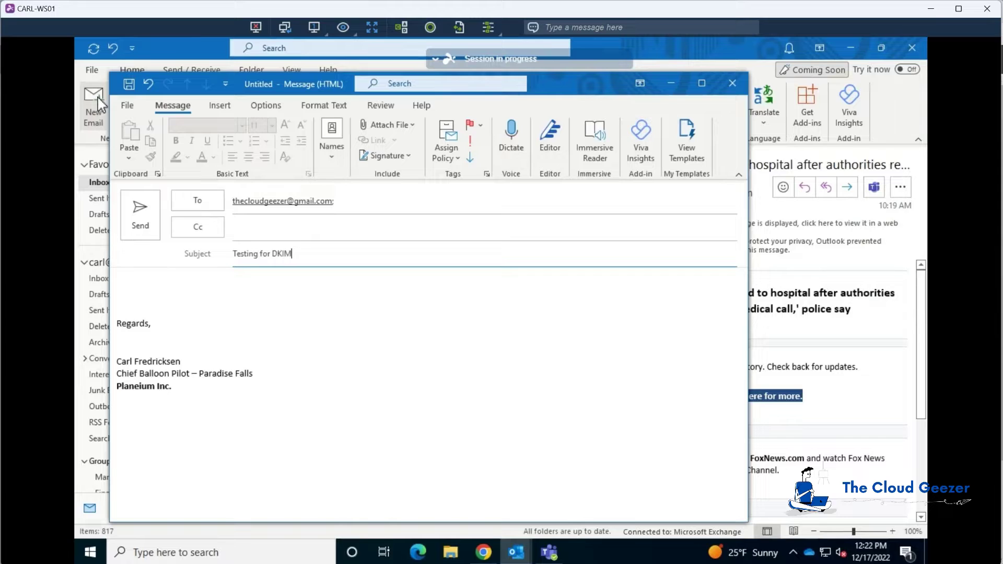
key("Tab")
type("Hi")
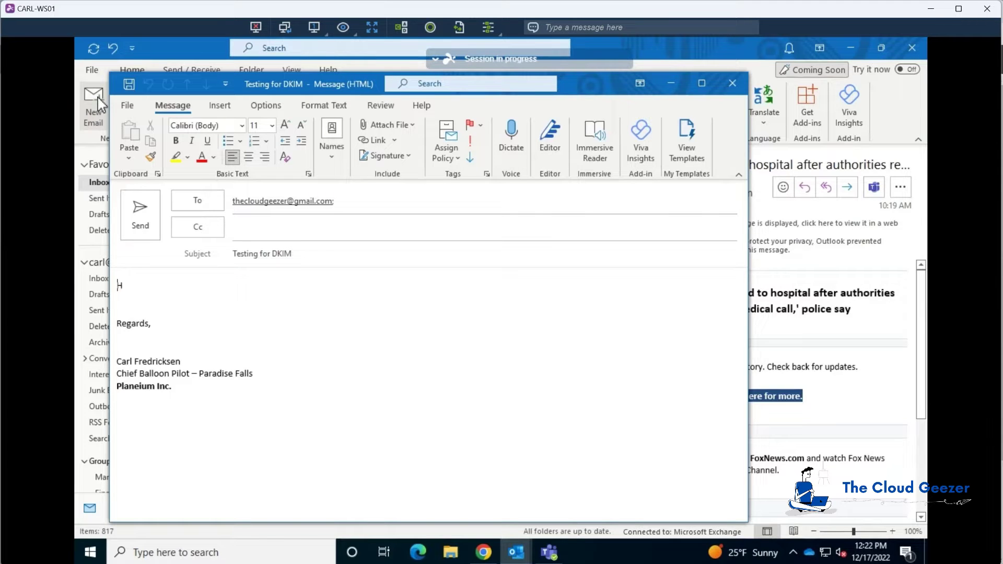
left_click(142, 212)
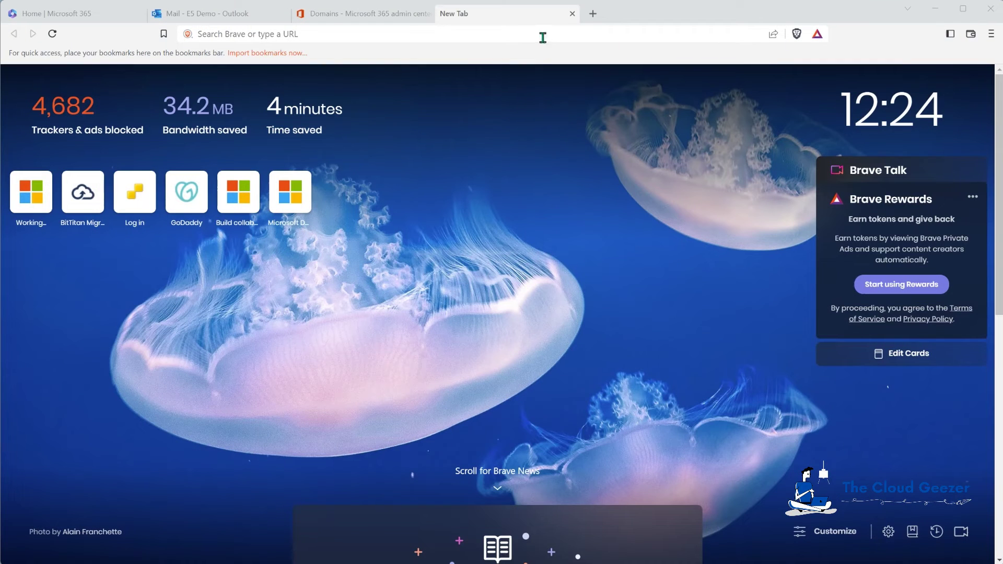
Run an MxToolbox MX lookup on planeium.com.
left_click(541, 36)
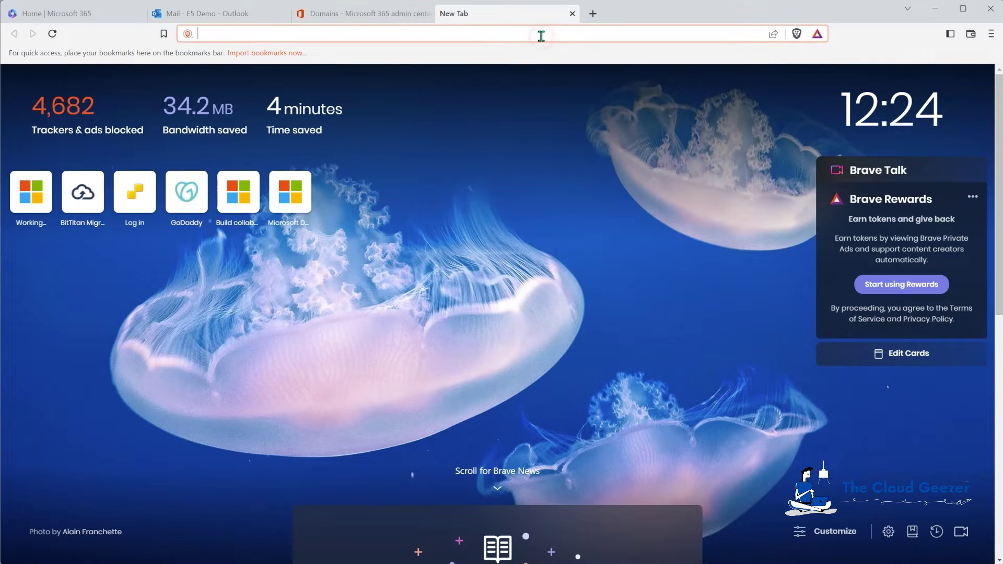
type("mxtool")
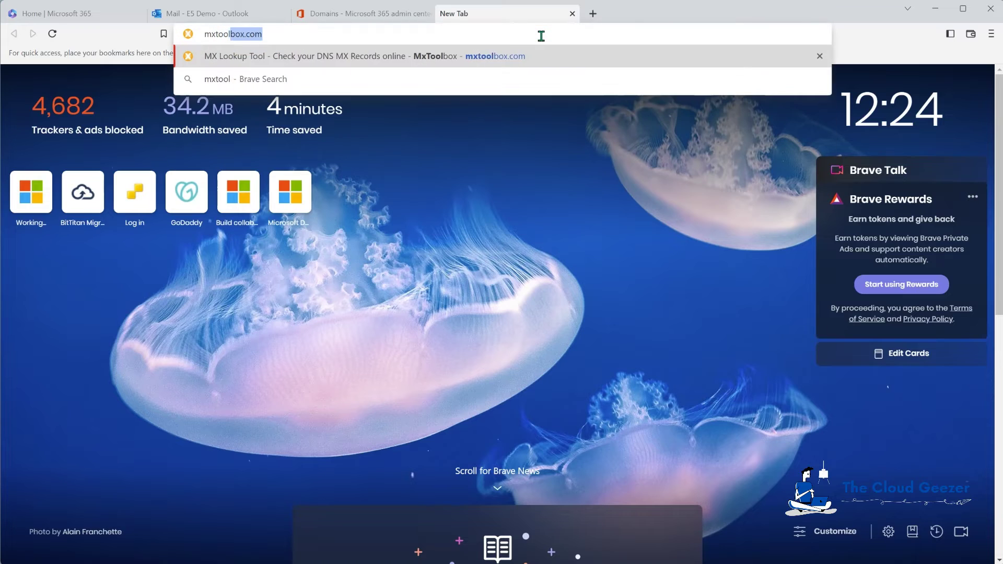
type("box.com")
key("Return")
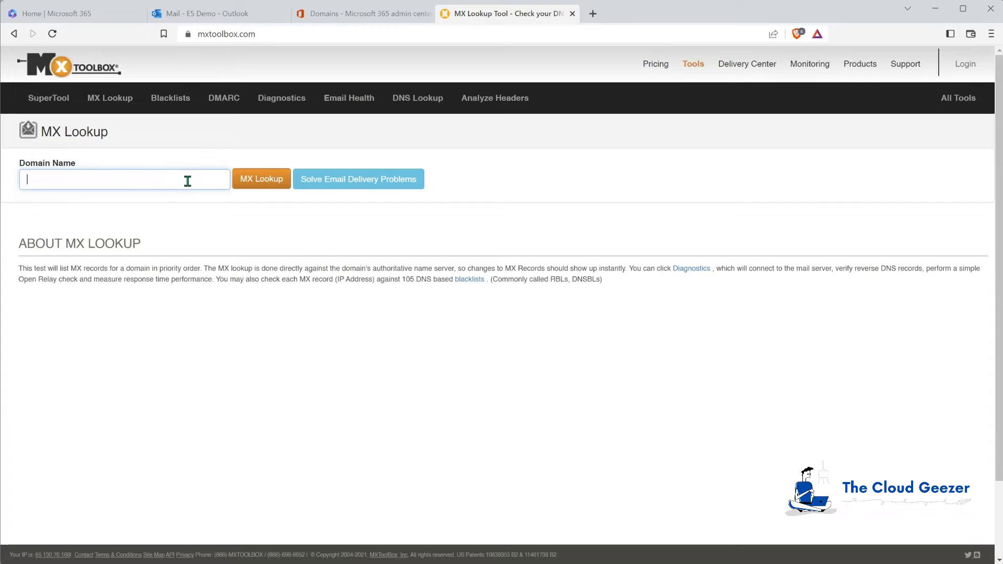
type("laneium.com")
left_click(270, 181)
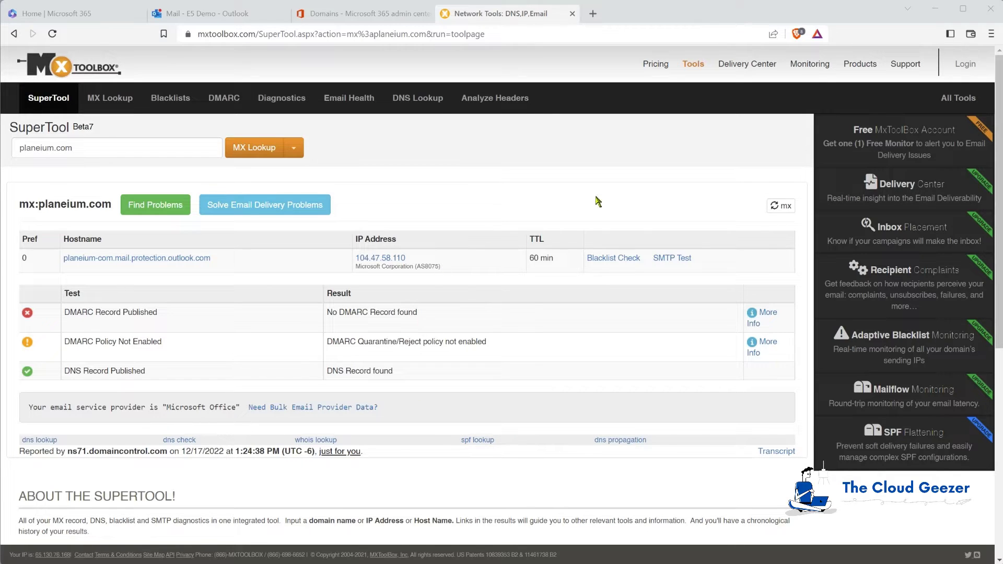
Run a blacklist check on mail IP 104.47.58.110, which appears on 0 of 82 lists.
left_click(616, 264)
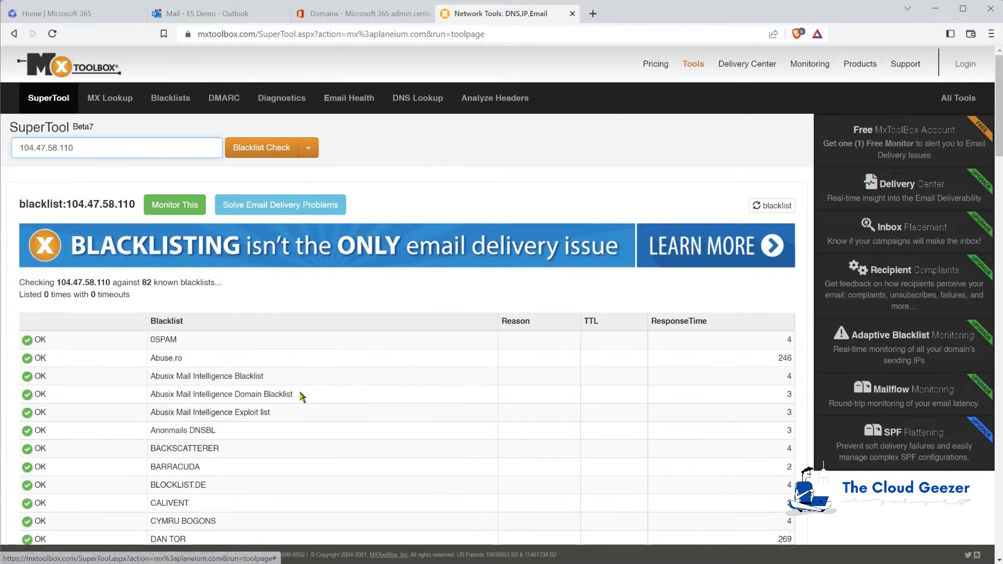
scroll(297, 395, "down", 4)
scroll(302, 396, "down", 8)
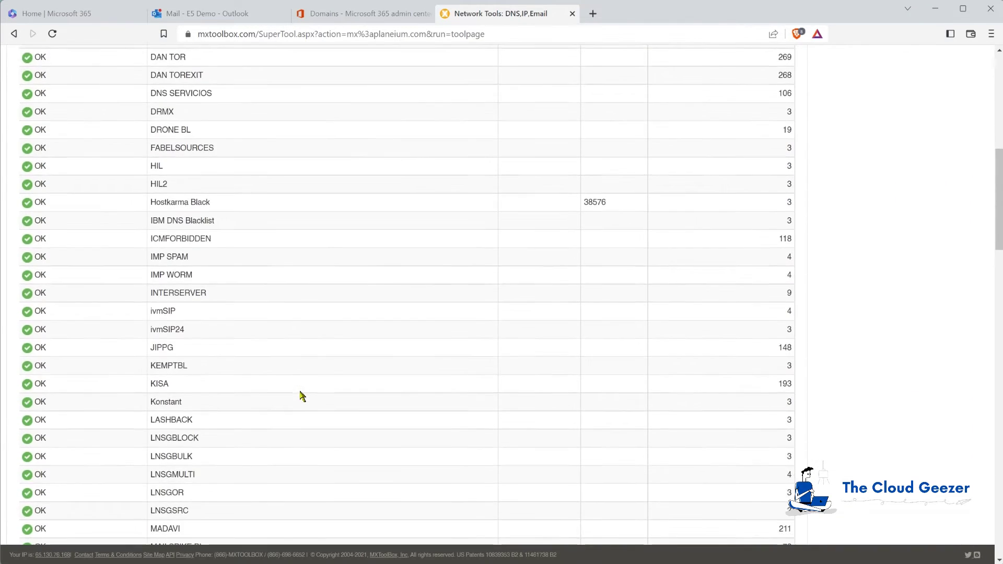
scroll(302, 396, "up", 7)
scroll(300, 396, "up", 5)
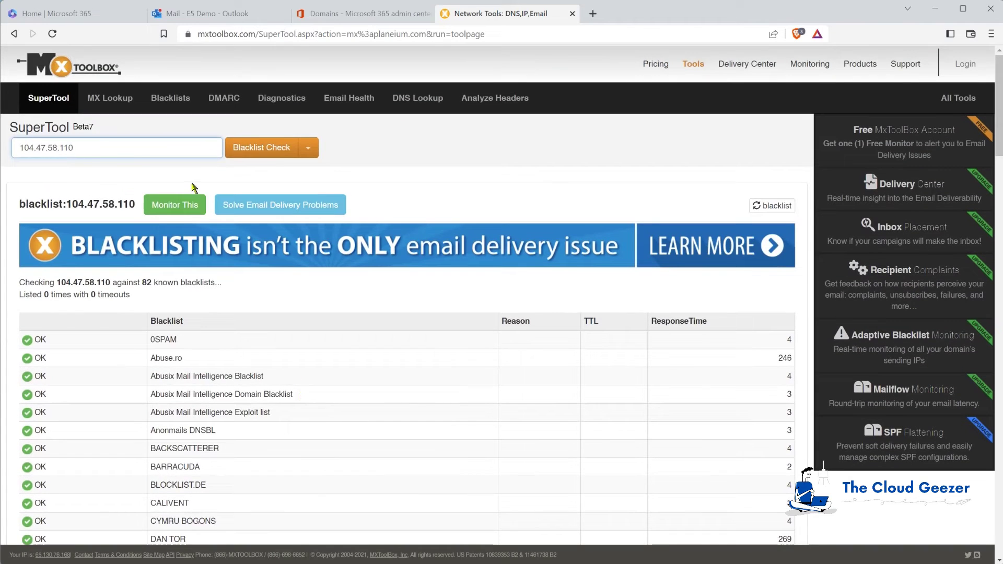
Rerun the planeium.com MX lookup and browse the list of lookup types.
left_click(14, 34)
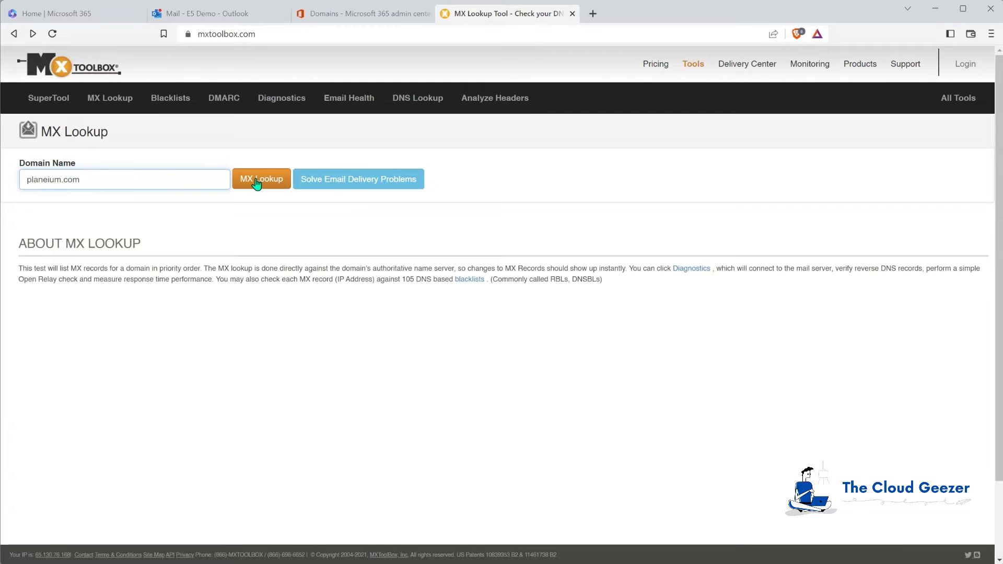
key("Return")
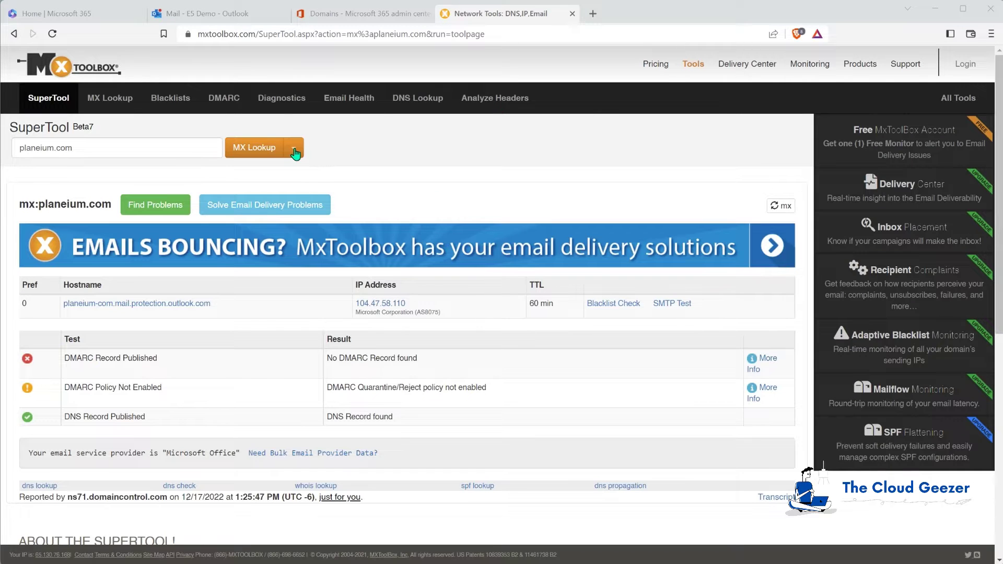
left_click(295, 151)
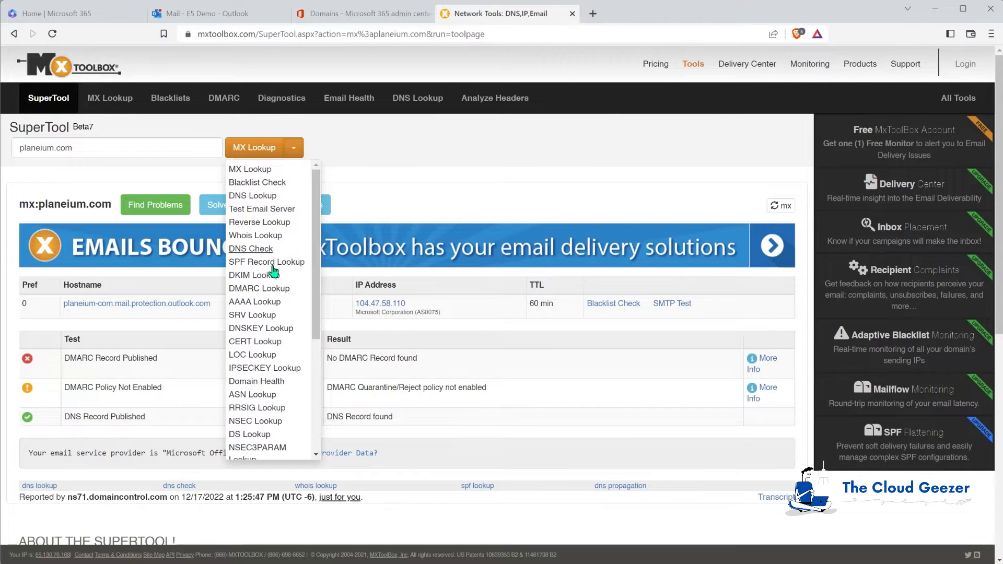
scroll(261, 397, "down", 7)
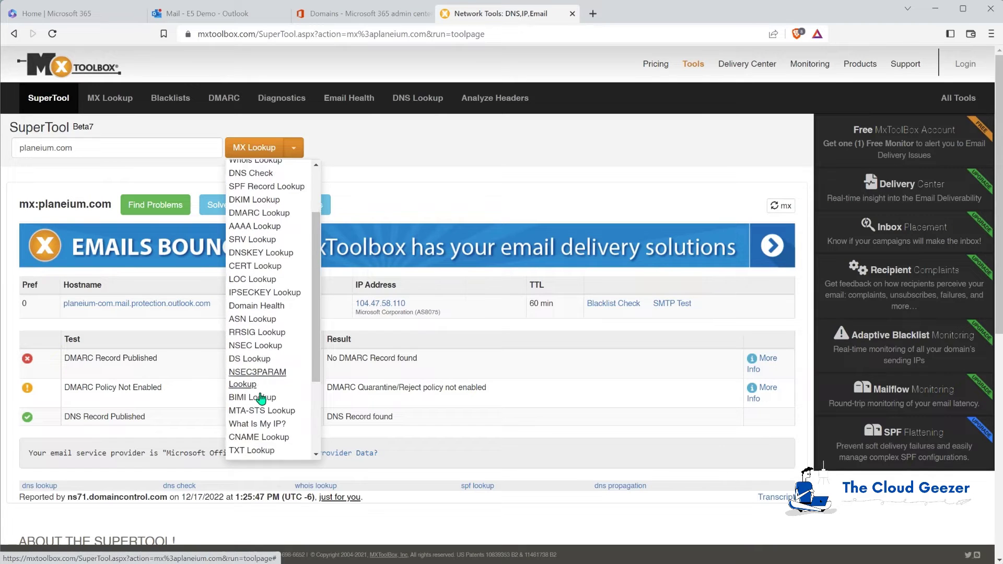
scroll(261, 400, "up", 7)
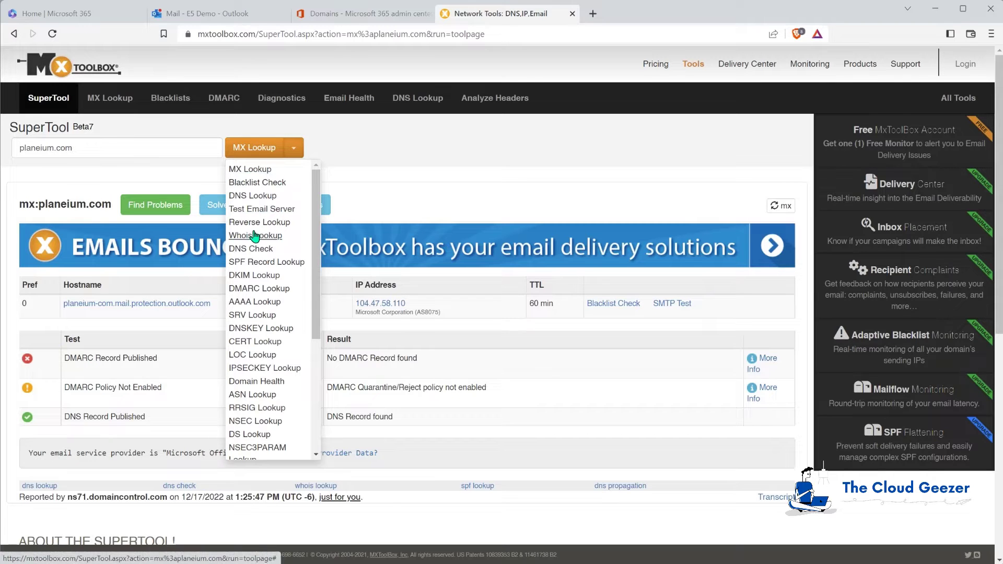
Run an SPF Record Lookup on planeium.com and review the passing tests.
left_click(259, 262)
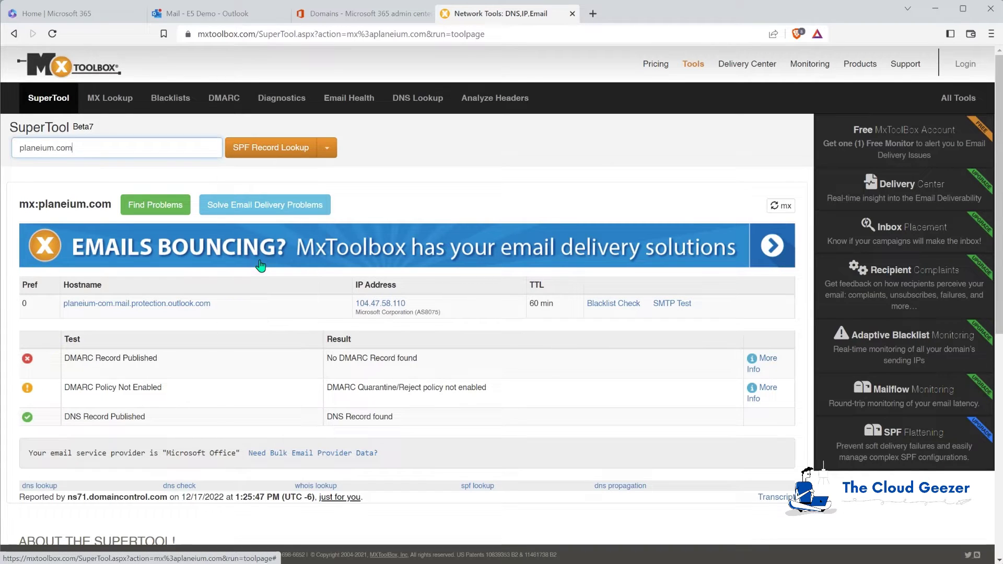
left_click(256, 149)
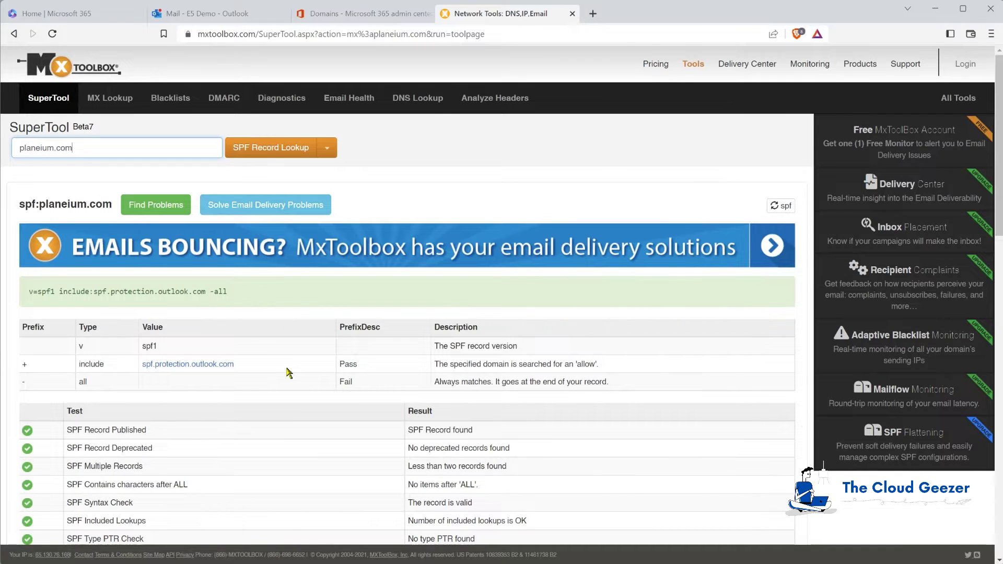
scroll(287, 366, "down", 1)
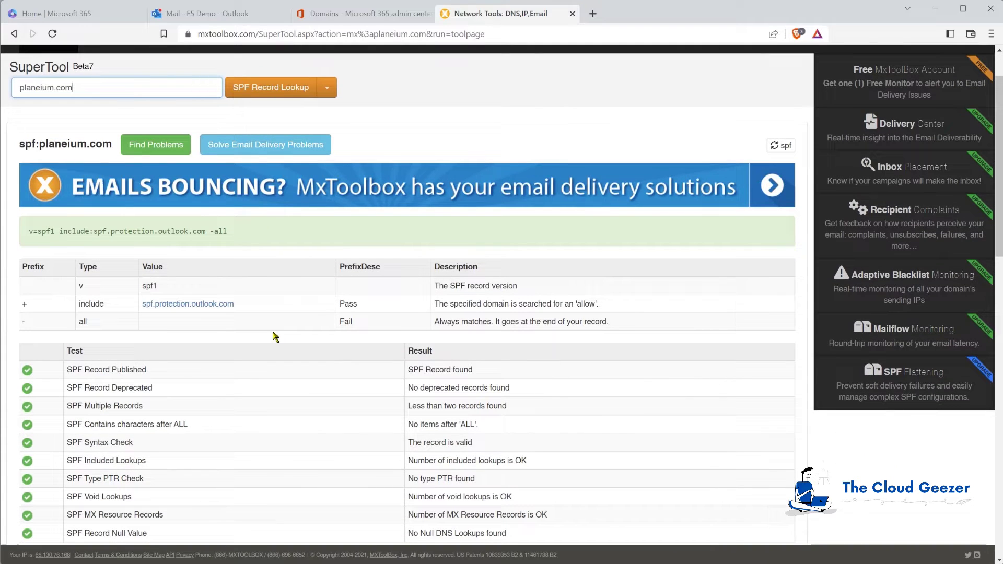
scroll(241, 337, "down", 1)
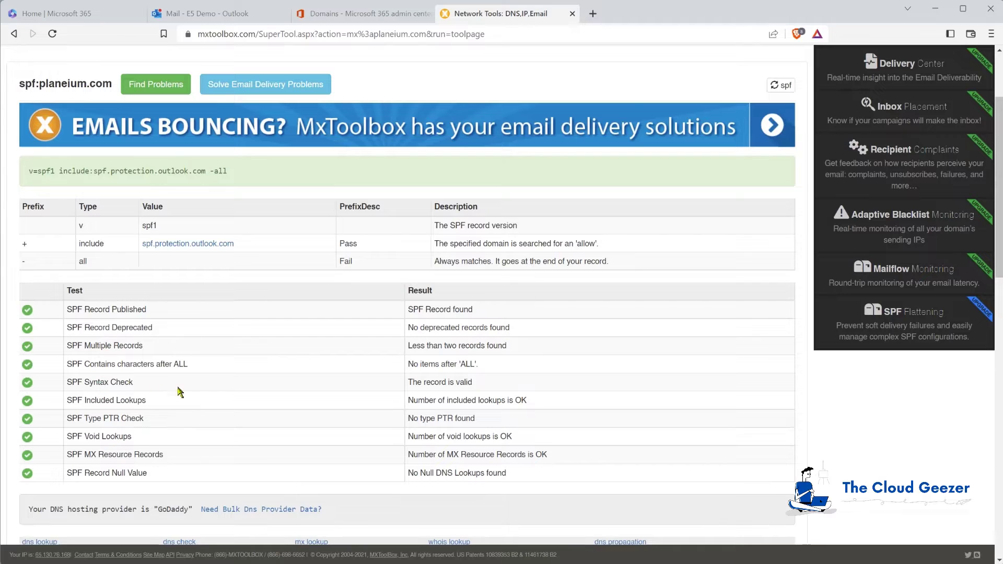
scroll(230, 390, "up", 2)
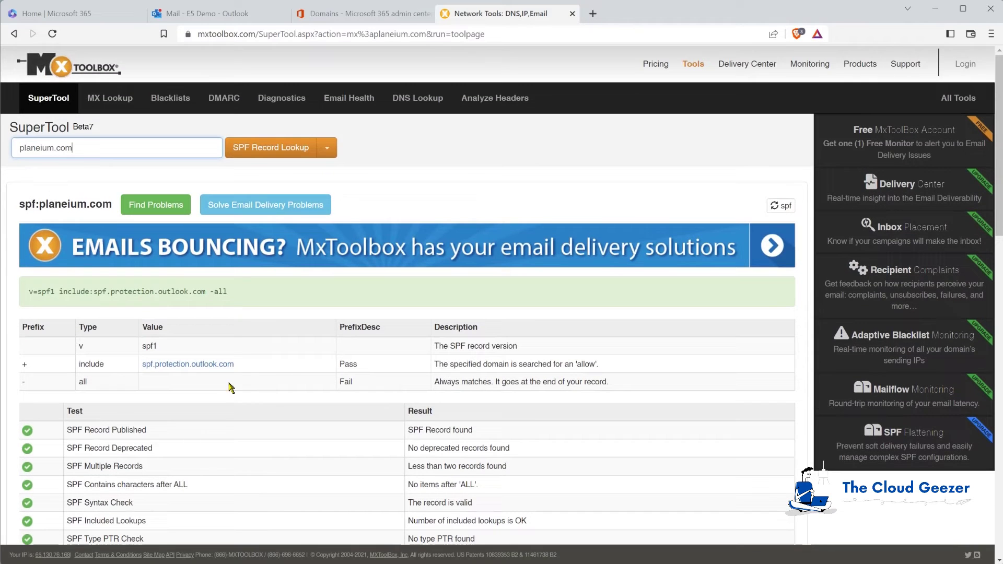
Run a DKIM Lookup on planeium.com, which errors without a selector.
left_click(326, 148)
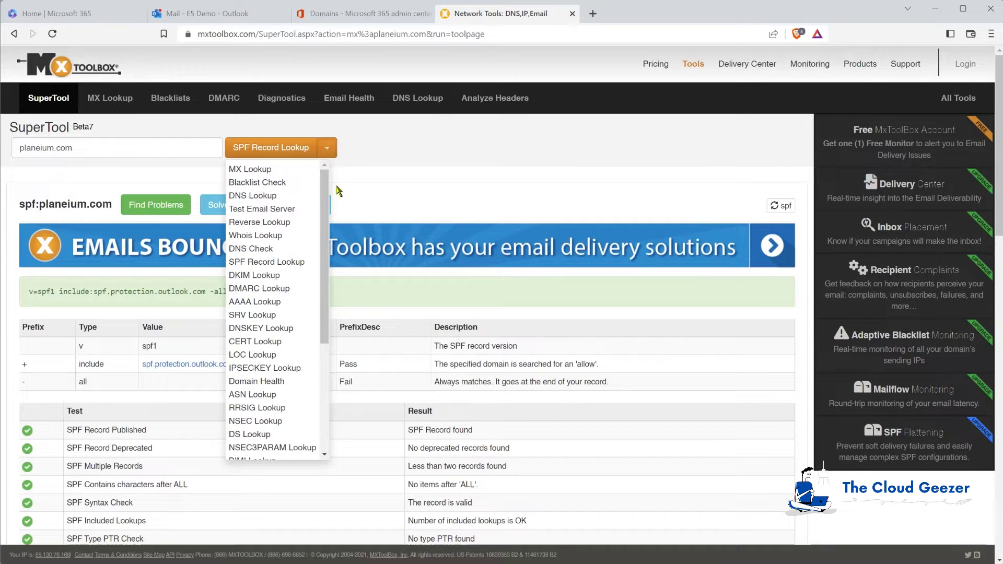
left_click(250, 275)
left_click(256, 159)
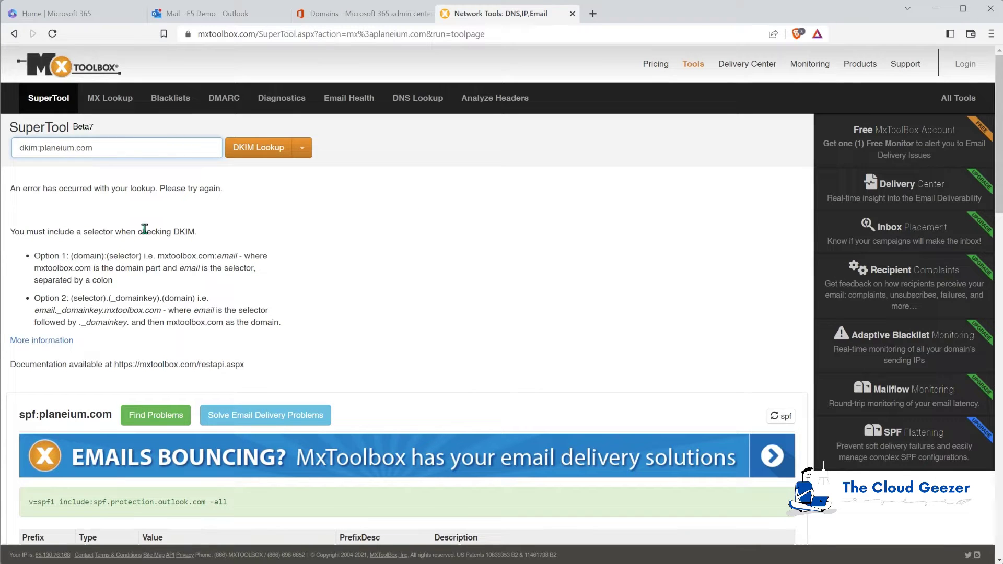
Switch the lookup type to DMARC Lookup and rerun it on dkim:planeium.com.
left_click(302, 148)
left_click(269, 288)
left_click(246, 149)
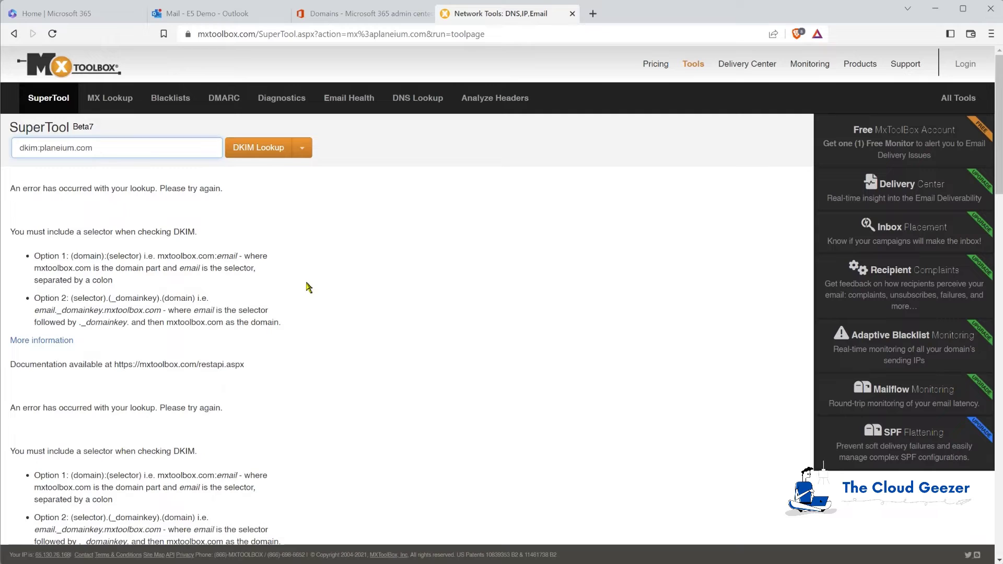
left_click(303, 151)
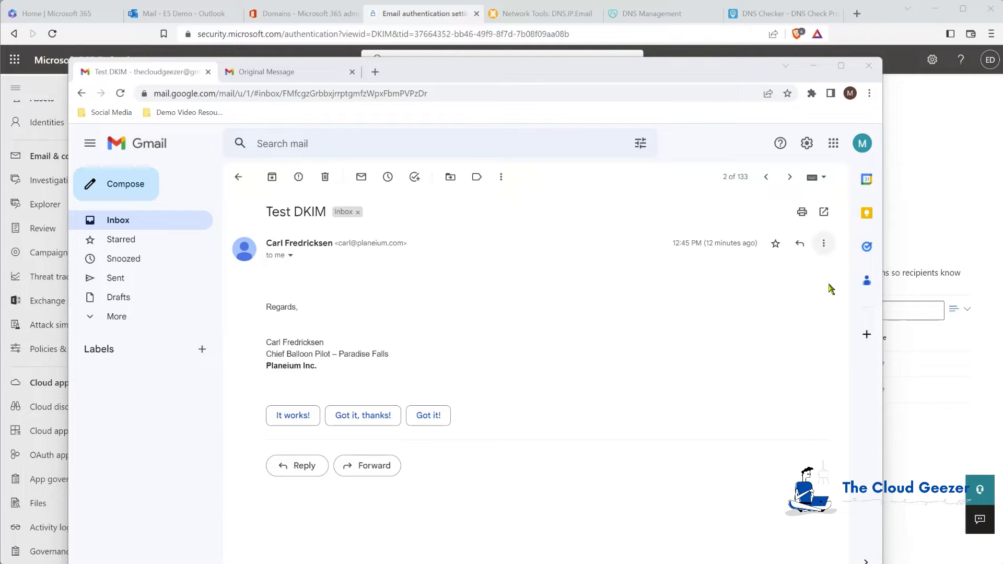
Show the Test DKIM message's original source in Gmail and copy it to the clipboard.
left_click(825, 243)
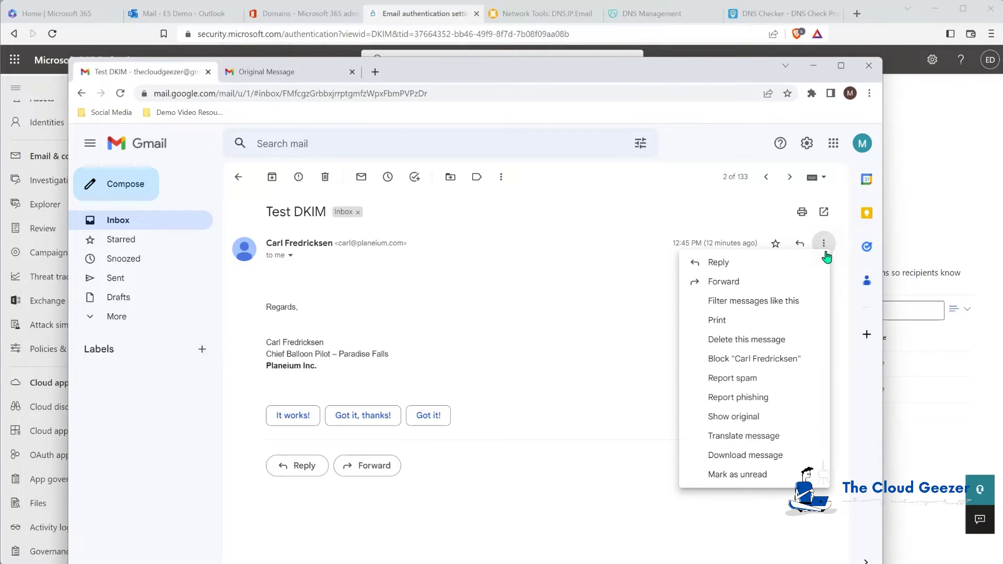
left_click(746, 416)
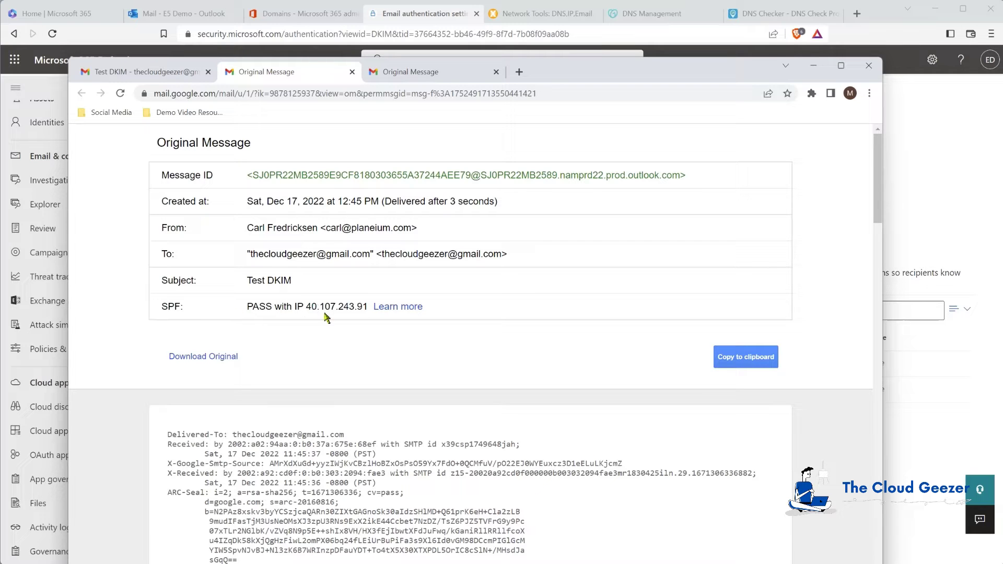
scroll(397, 511, "down", 3)
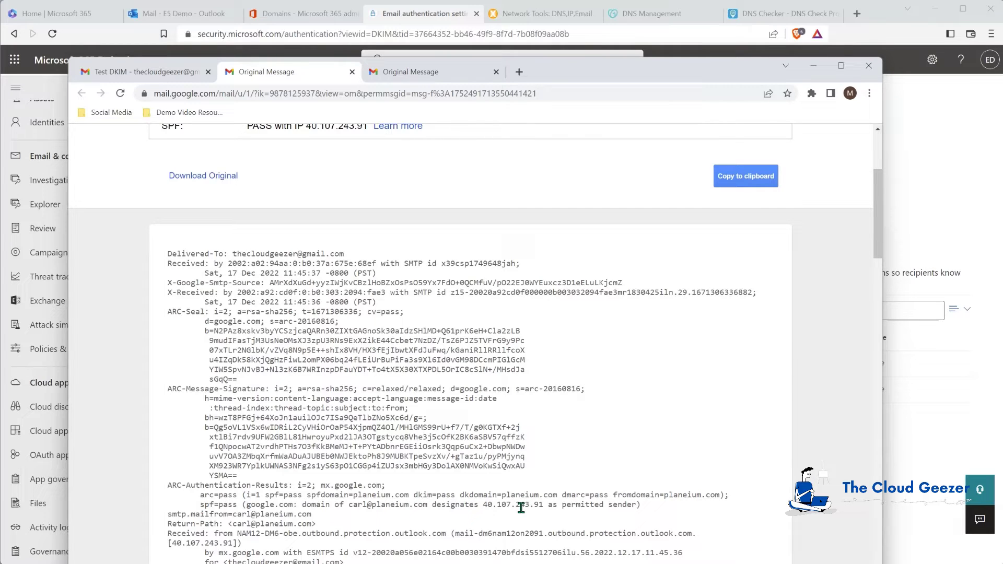
scroll(521, 508, "up", 2)
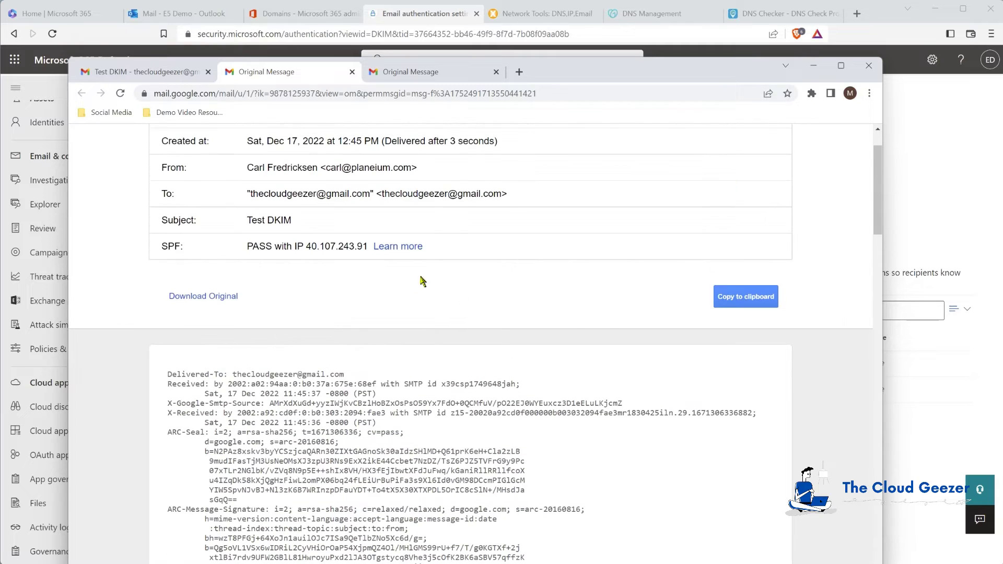
left_click(753, 299)
left_click(745, 34)
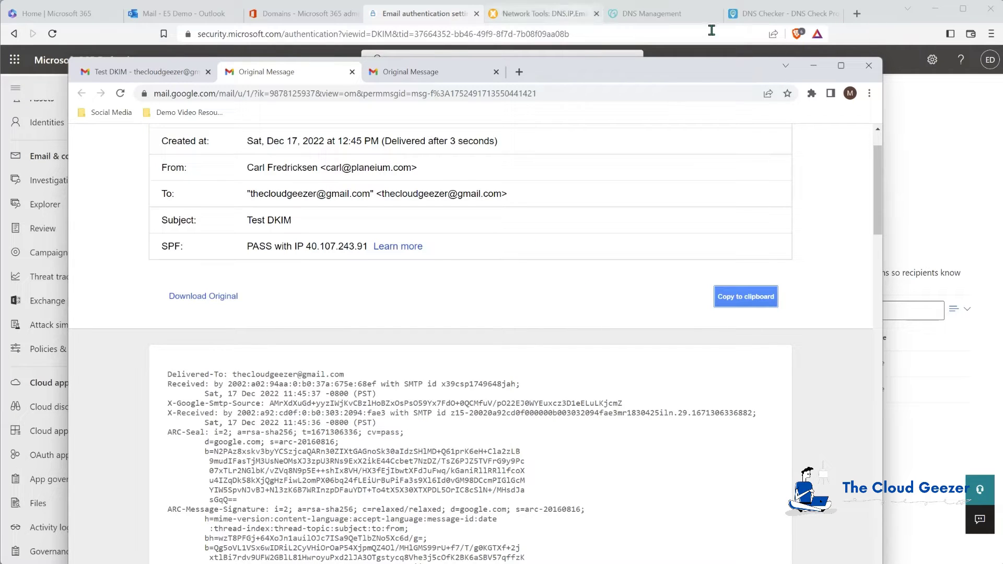
Paste the copied Test DKIM source into MxToolbox's Analyze Headers tool and analyse it.
key("ctrl+t")
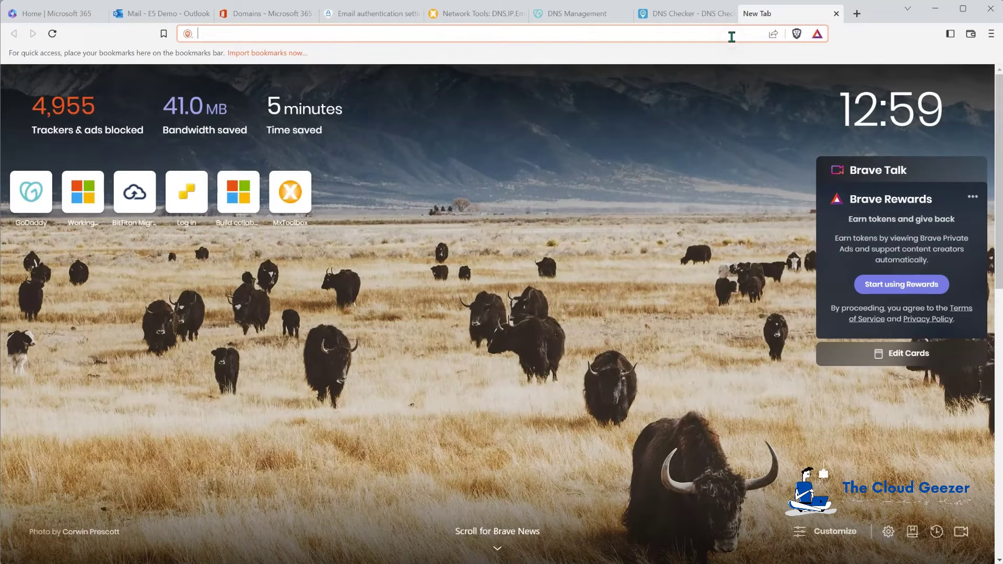
type("mxtoo")
key("Return")
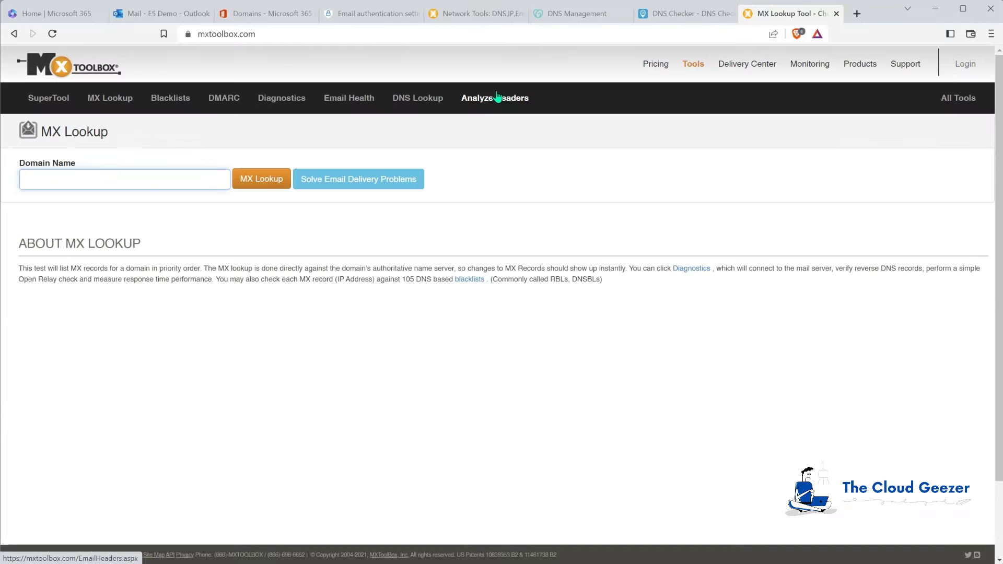
left_click(506, 105)
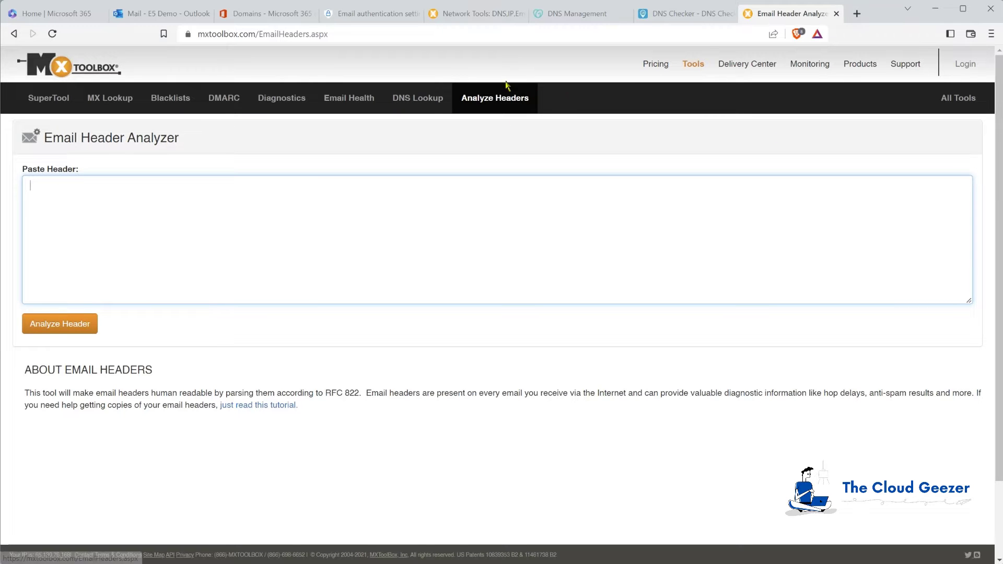
key("ctrl+v")
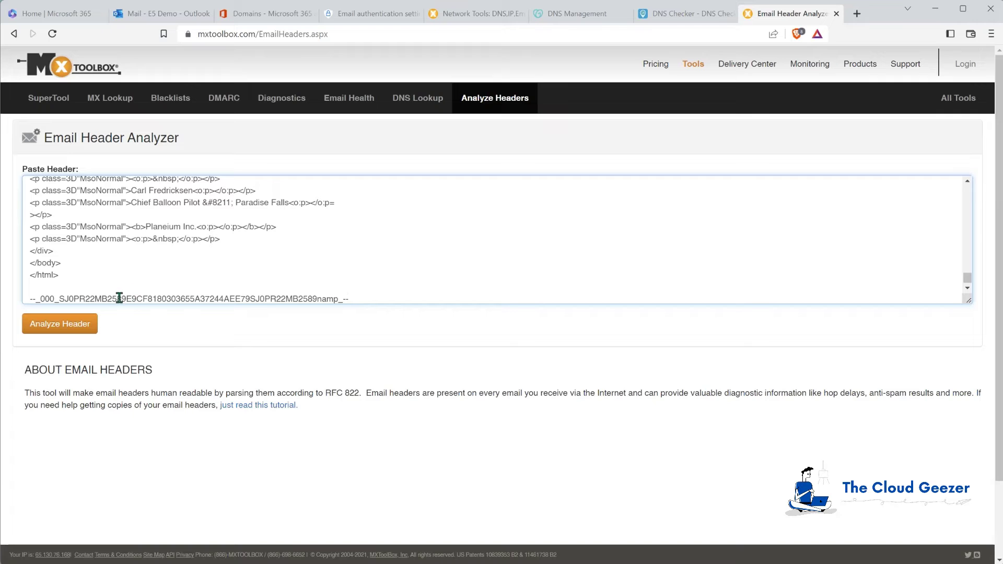
left_click(71, 325)
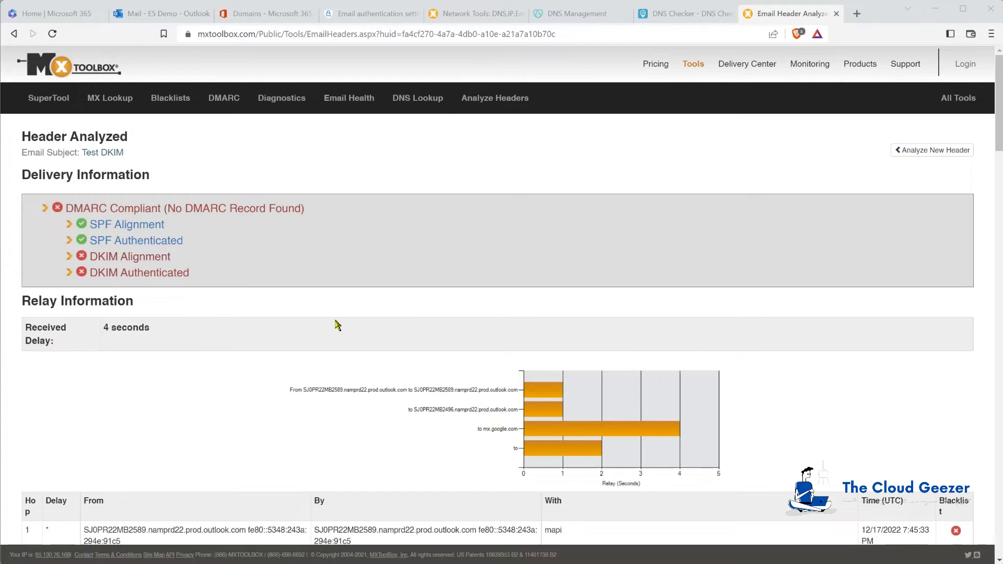
scroll(283, 360, "down", 3)
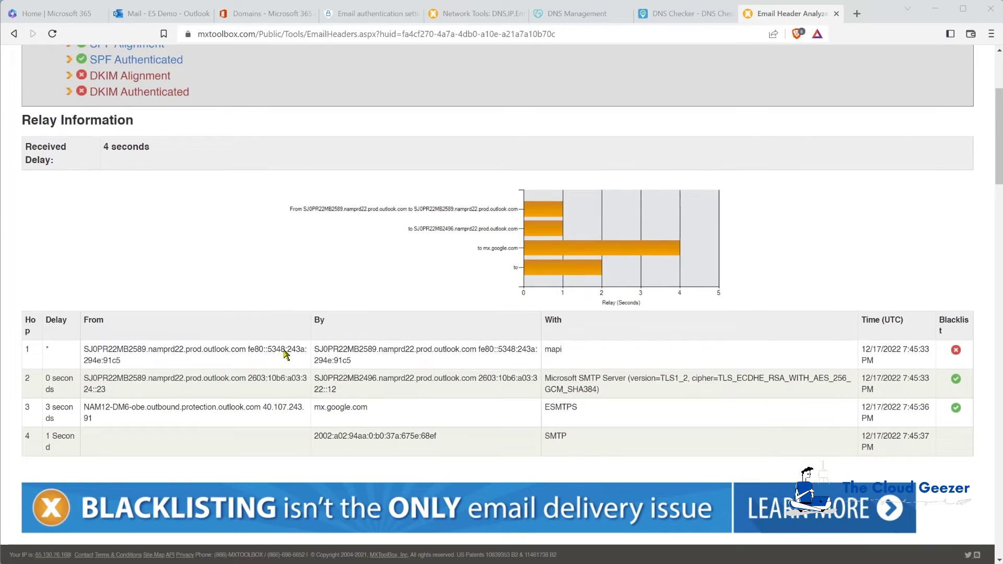
scroll(289, 283, "down", 1)
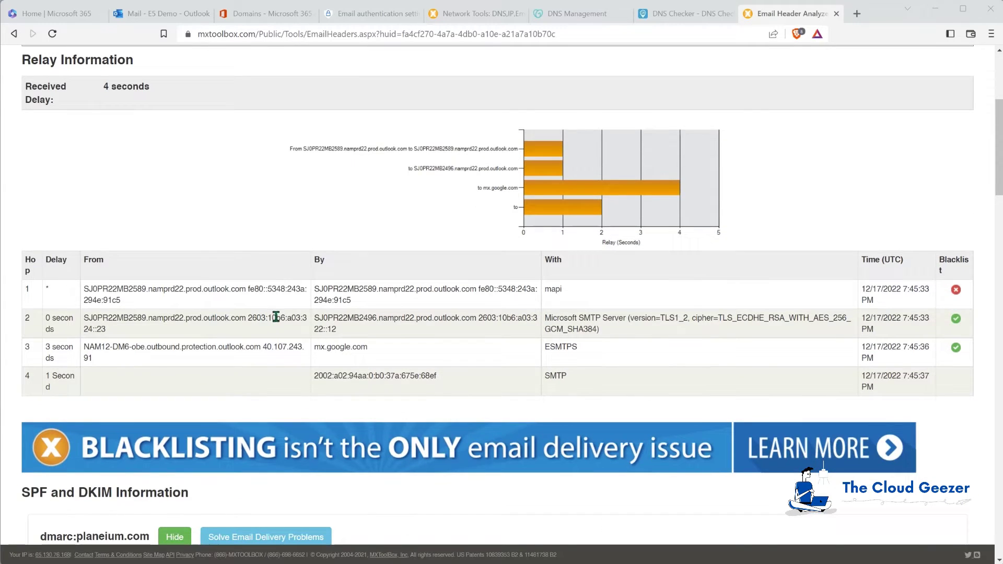
scroll(276, 317, "down", 4)
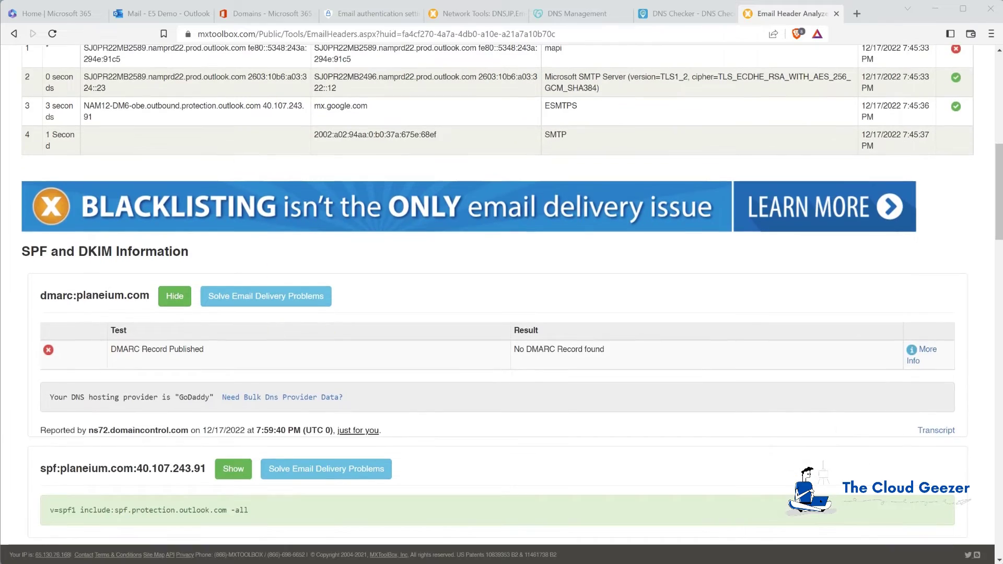
scroll(281, 341, "down", 4)
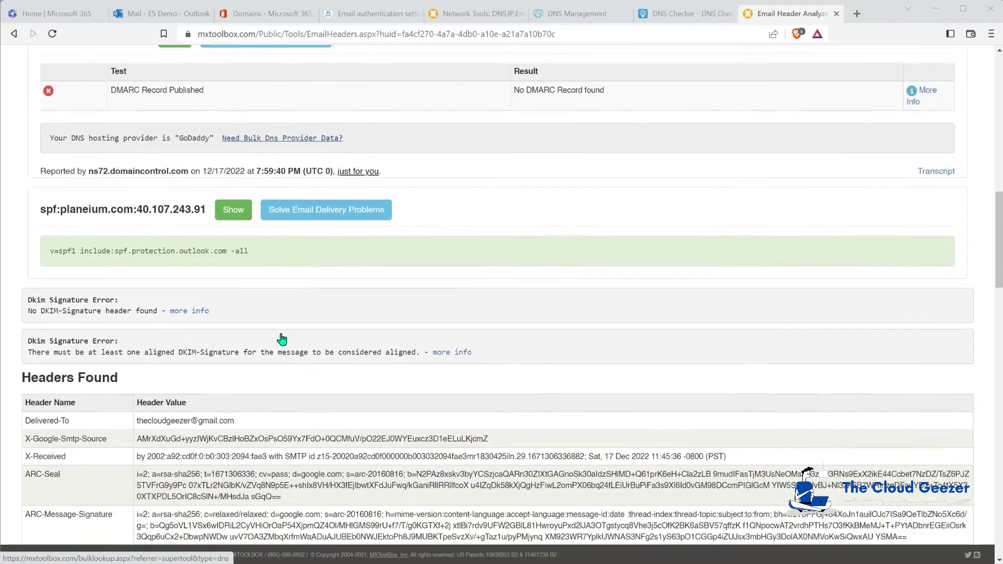
scroll(282, 339, "down", 5)
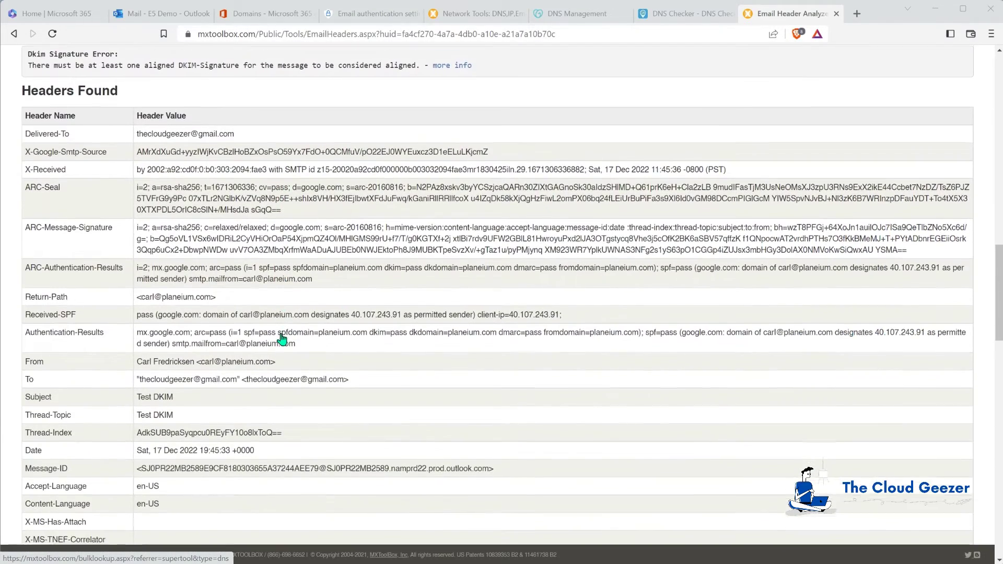
scroll(282, 339, "down", 2)
scroll(280, 340, "up", 5)
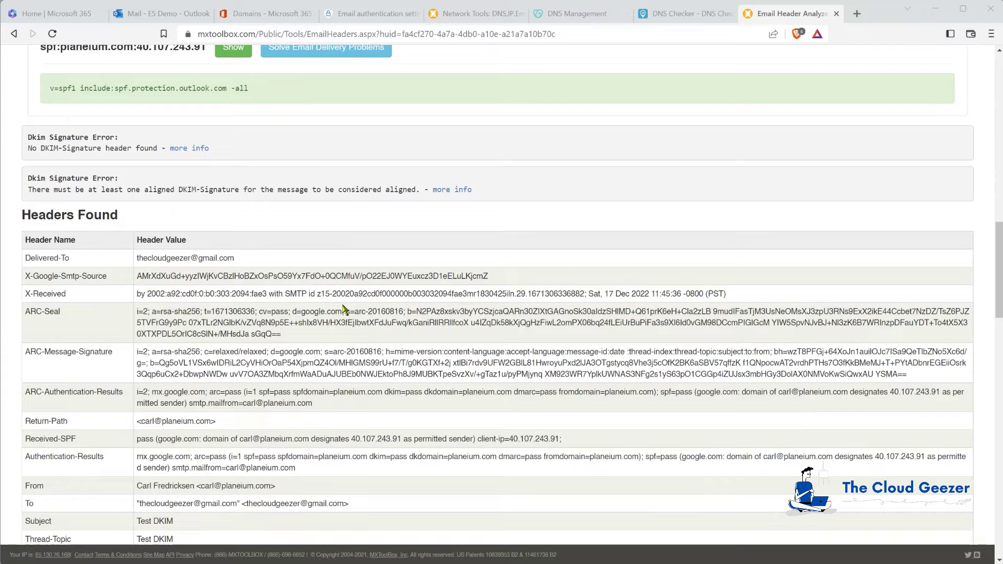
scroll(342, 308, "up", 5)
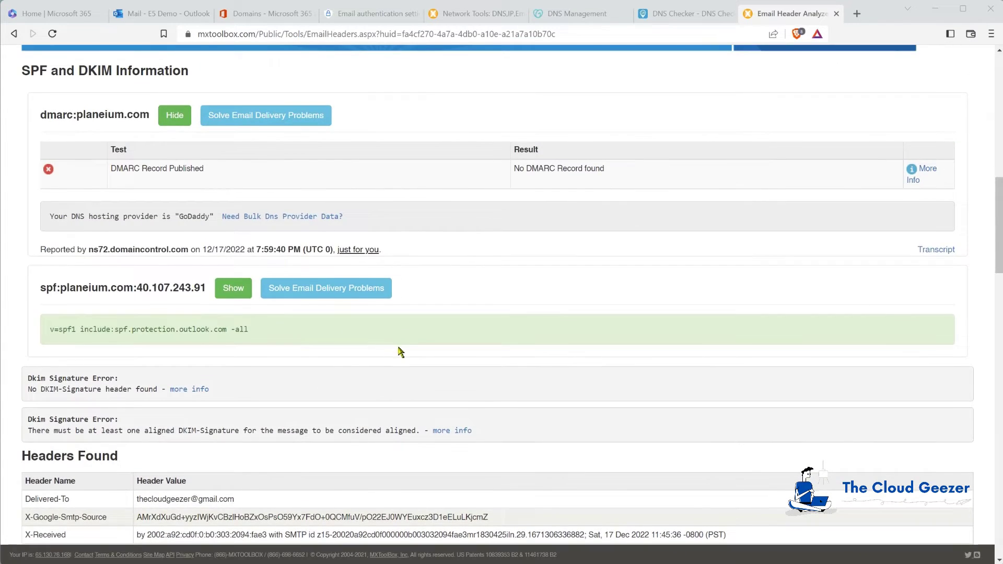
scroll(400, 352, "up", 10)
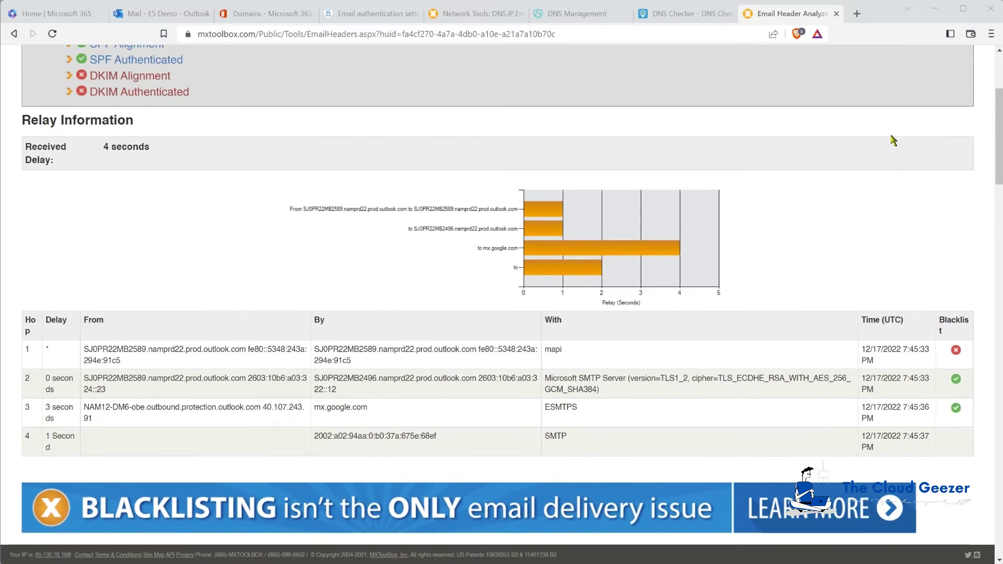
scroll(251, 359, "up", 4)
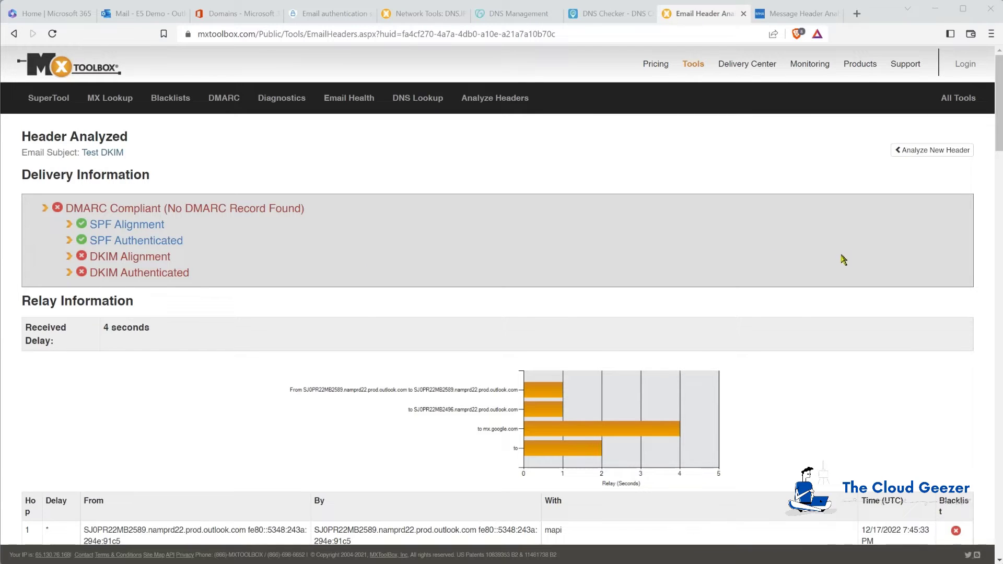
Paste the Test DKIM source into Message Header Analyzer, analyse it and review hops and antispam results.
left_click(796, 14)
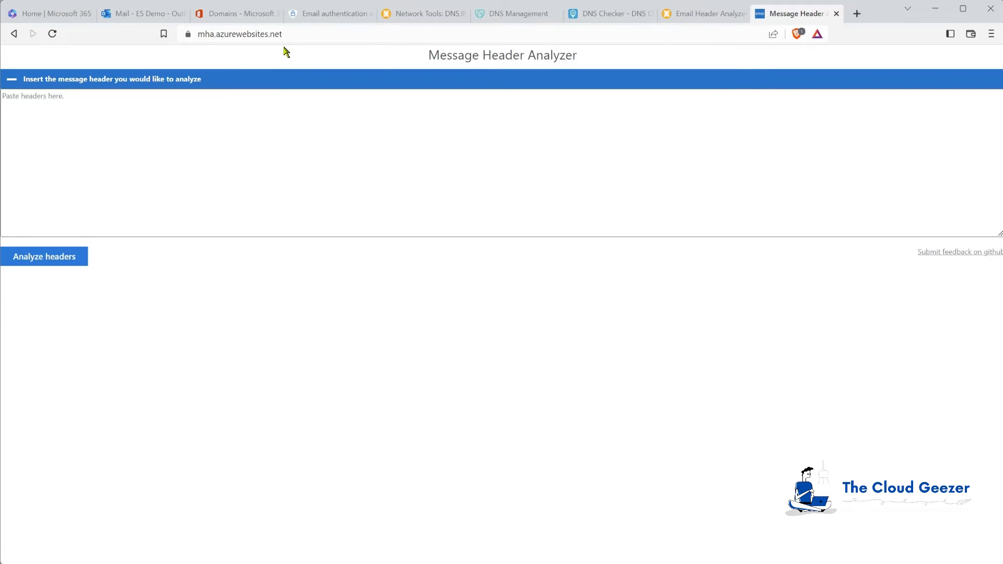
left_click(235, 130)
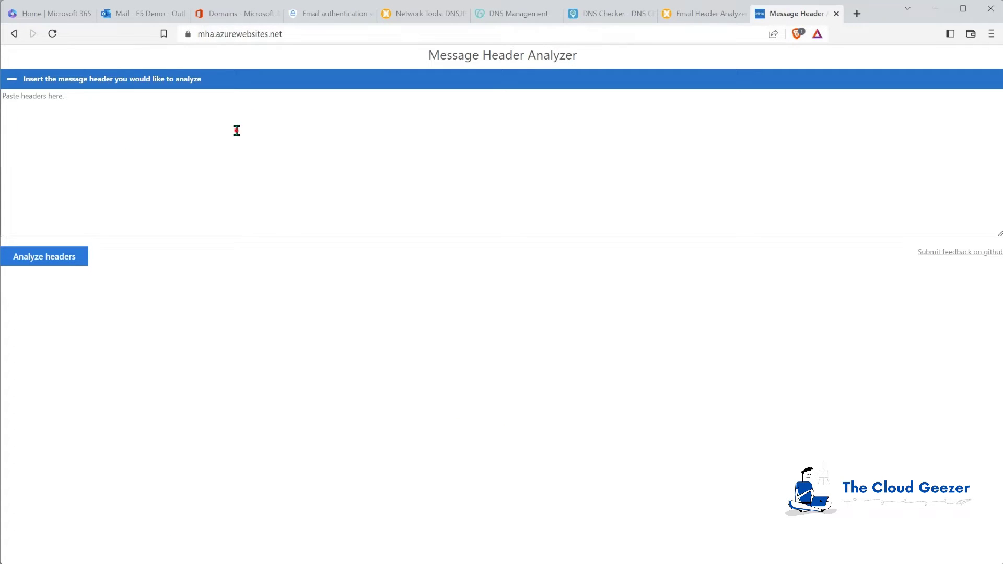
key("ctrl+v")
left_click(78, 262)
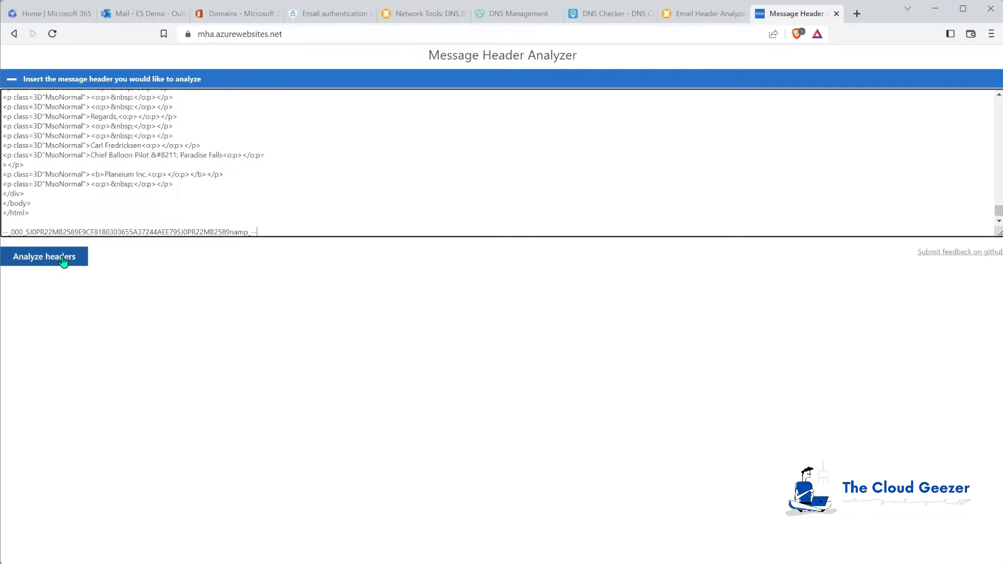
scroll(207, 298, "down", 1)
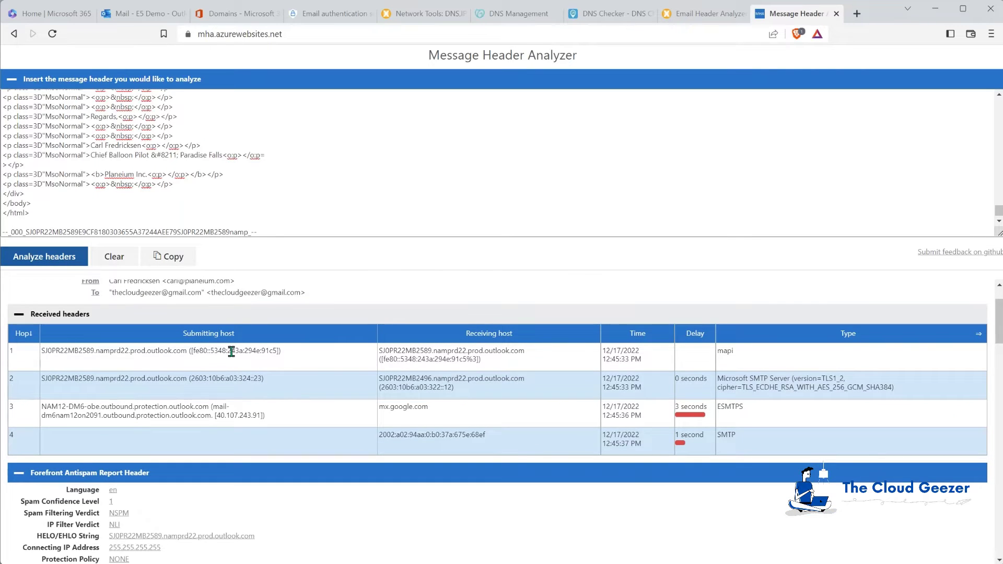
scroll(228, 347, "up", 1)
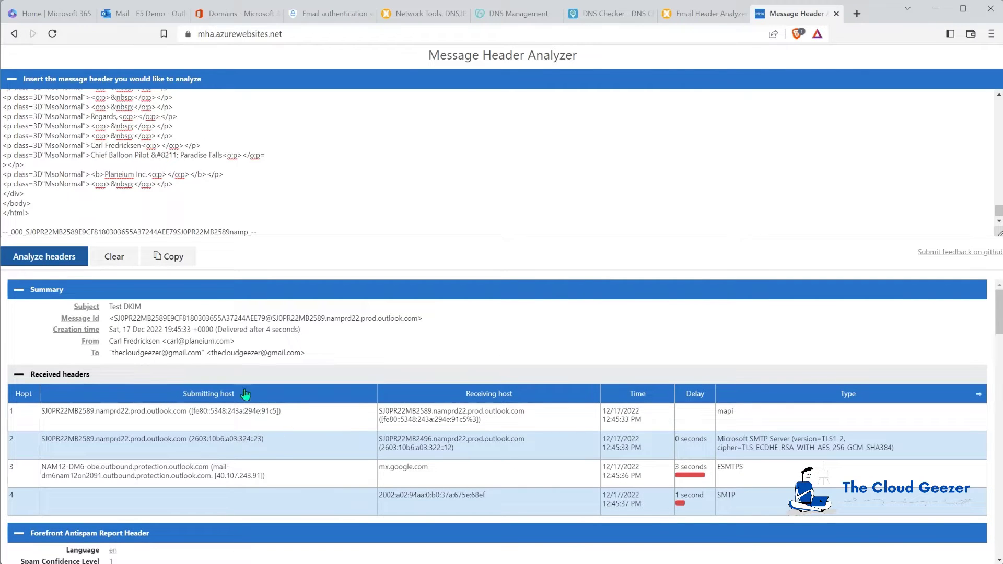
scroll(280, 450, "down", 5)
scroll(278, 450, "down", 4)
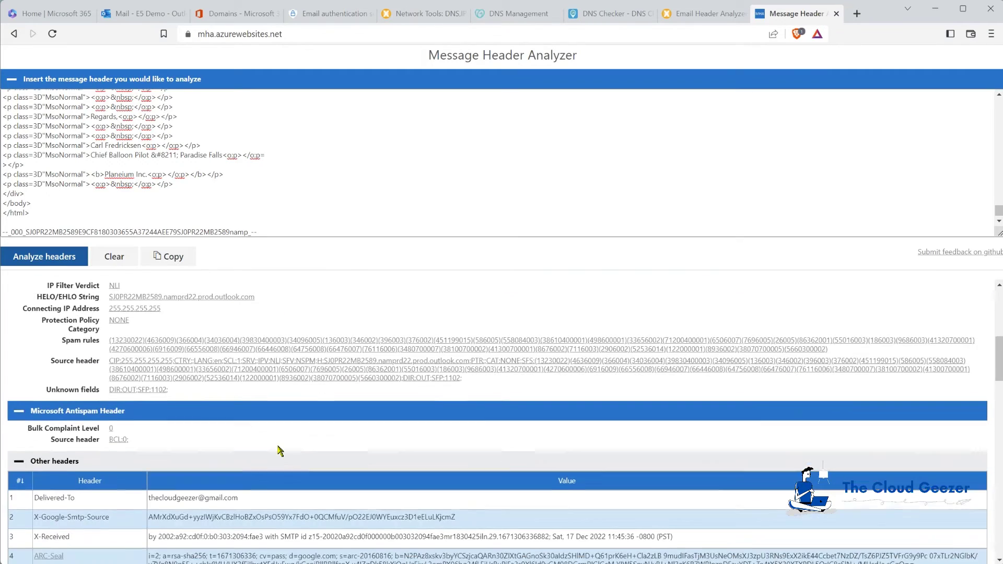
scroll(287, 430, "down", 1)
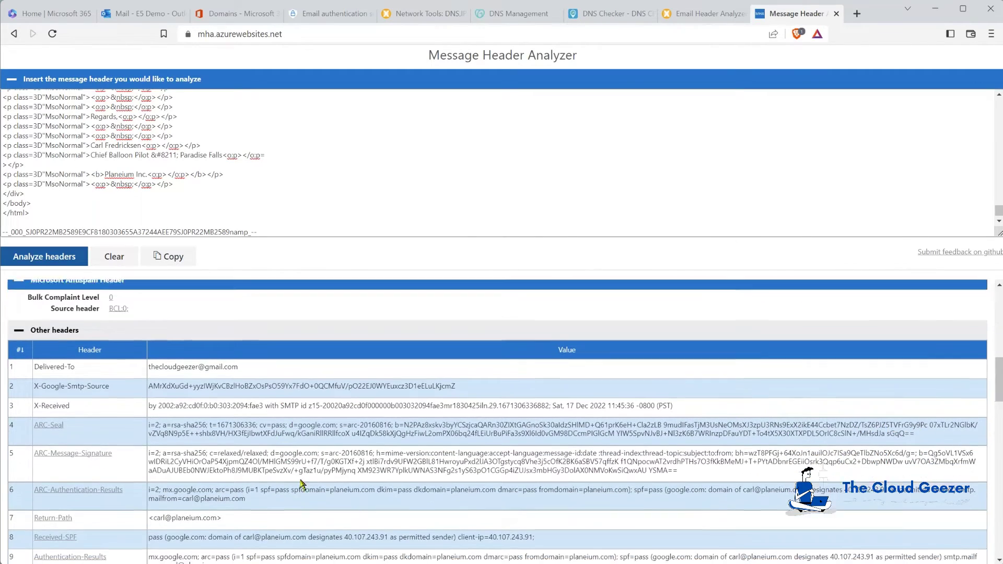
scroll(336, 450, "down", 2)
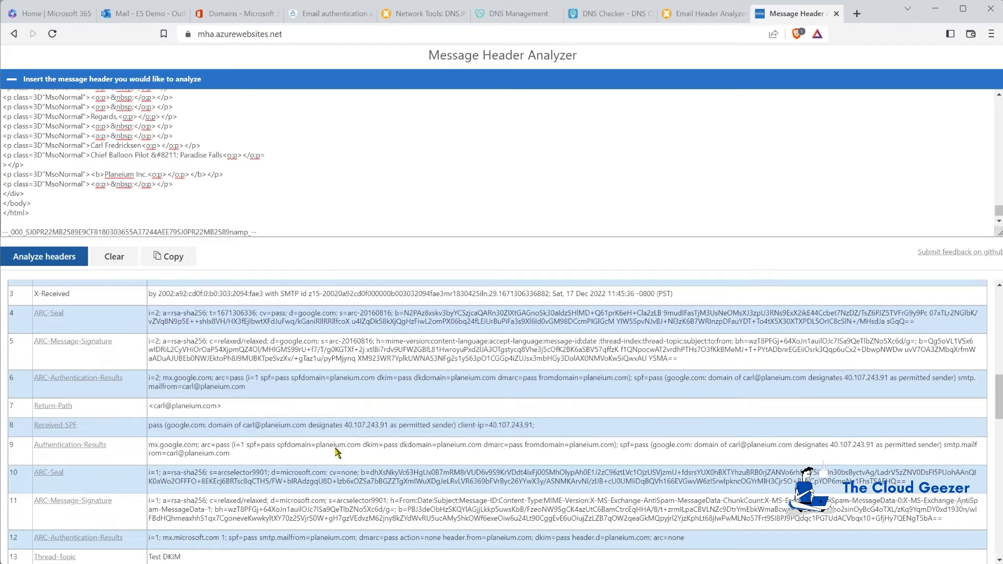
scroll(336, 449, "up", 4)
scroll(336, 449, "up", 2)
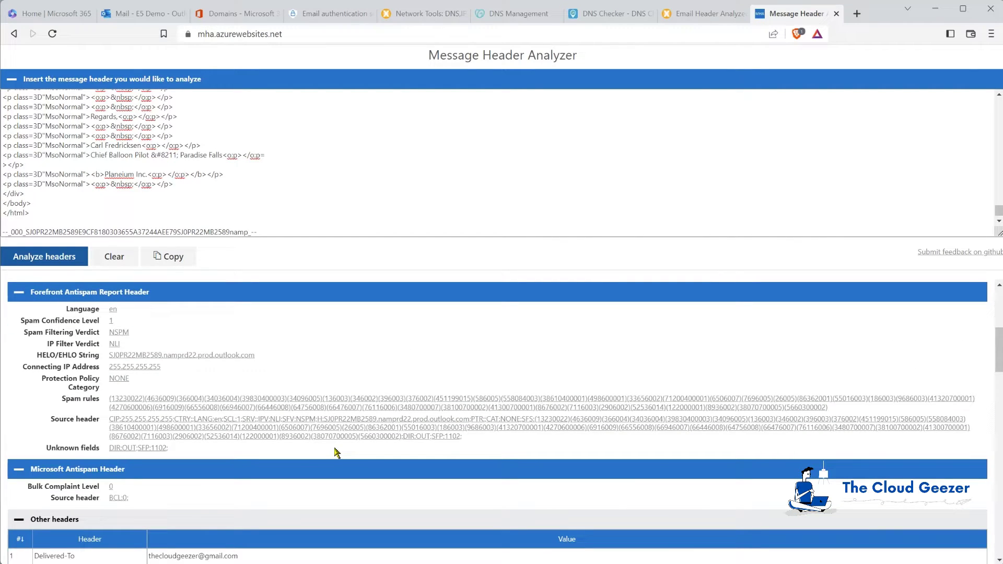
Close the header-testing tabs and launch Security (Microsoft 365 Defender) from the admin center.
left_click(706, 13)
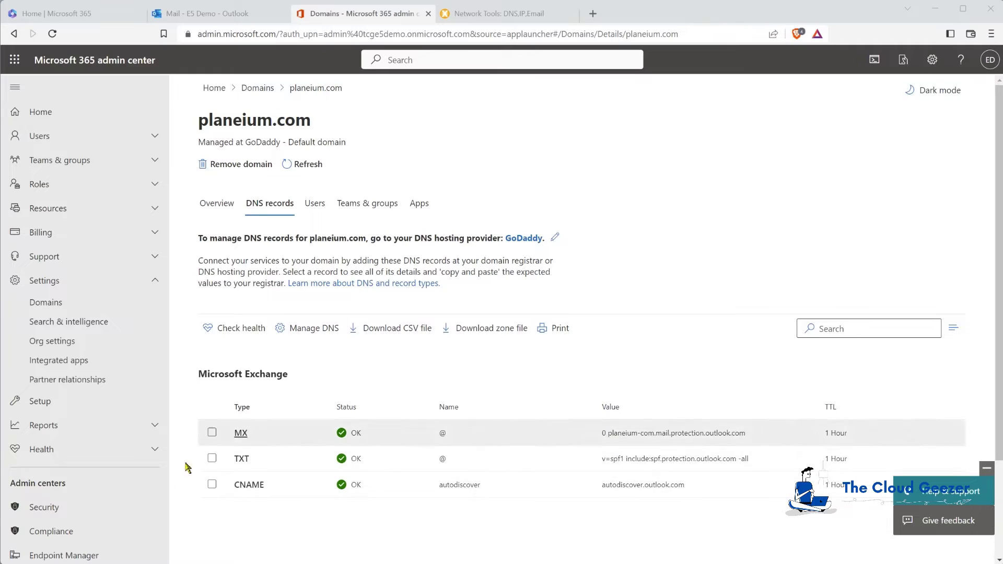
left_click(57, 509)
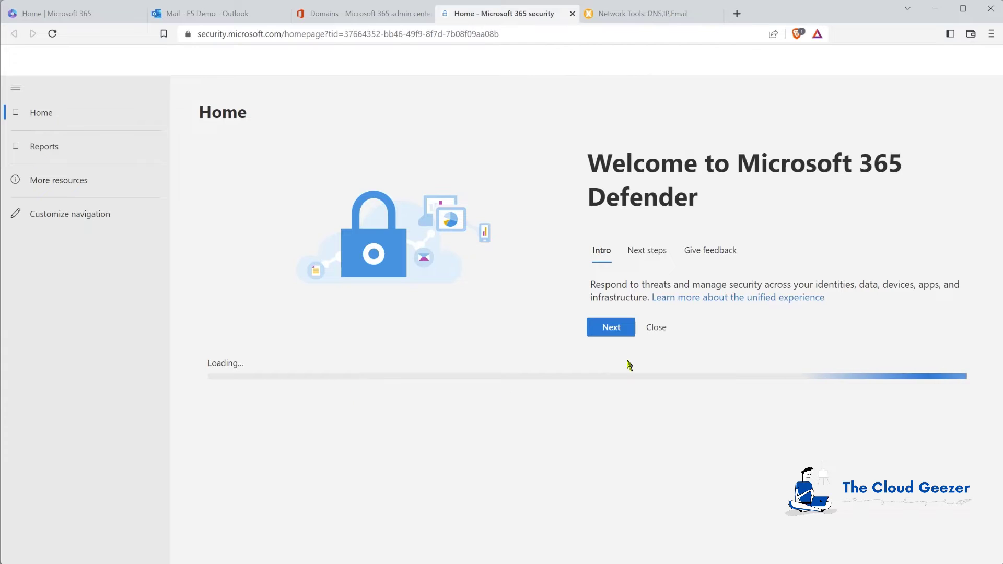
Dismiss the welcome tour, then go through Policies & rules and Threat policies to Email authentication settings.
left_click(654, 353)
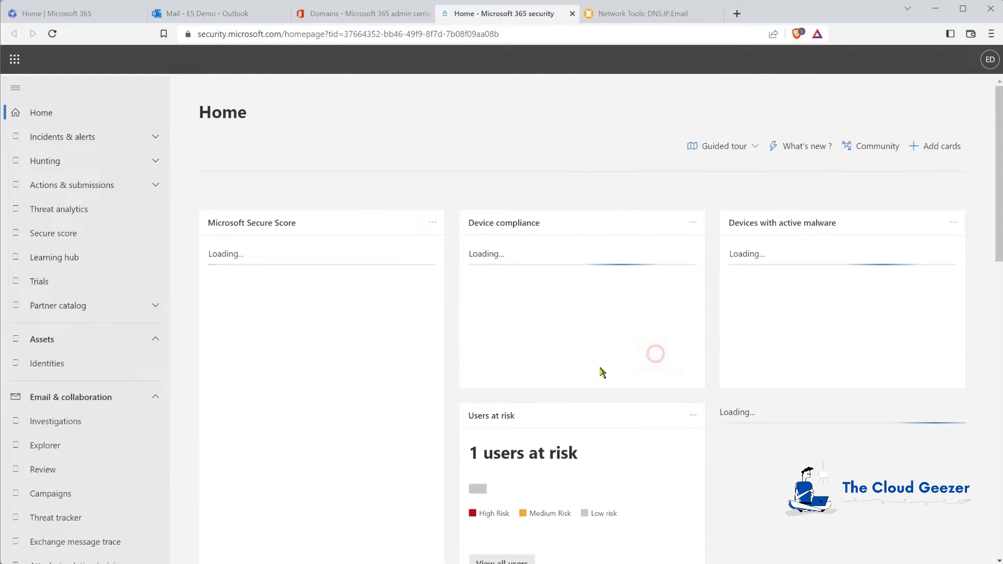
scroll(71, 374, "down", 1)
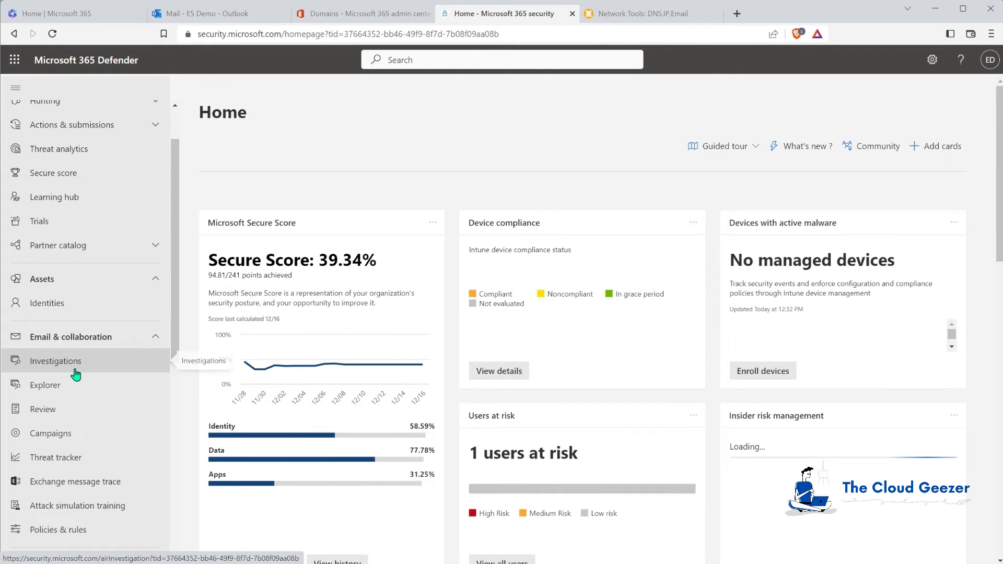
scroll(76, 374, "down", 3)
left_click(53, 352)
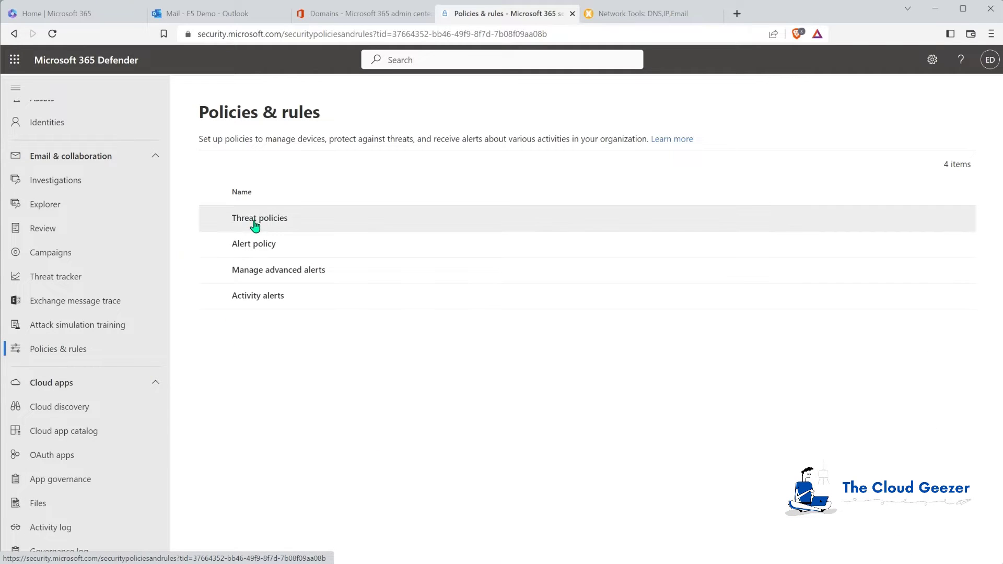
left_click(256, 219)
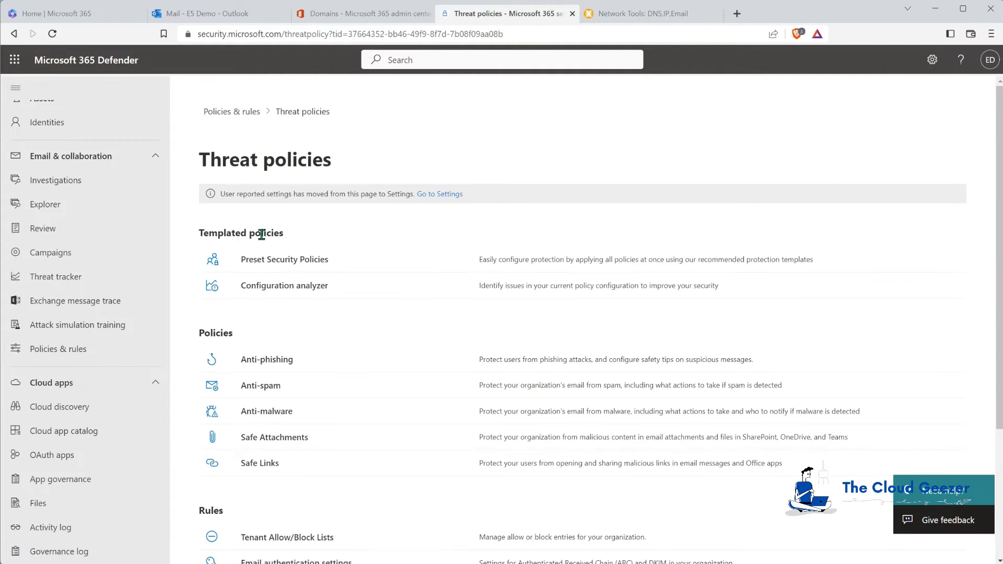
scroll(377, 285, "down", 2)
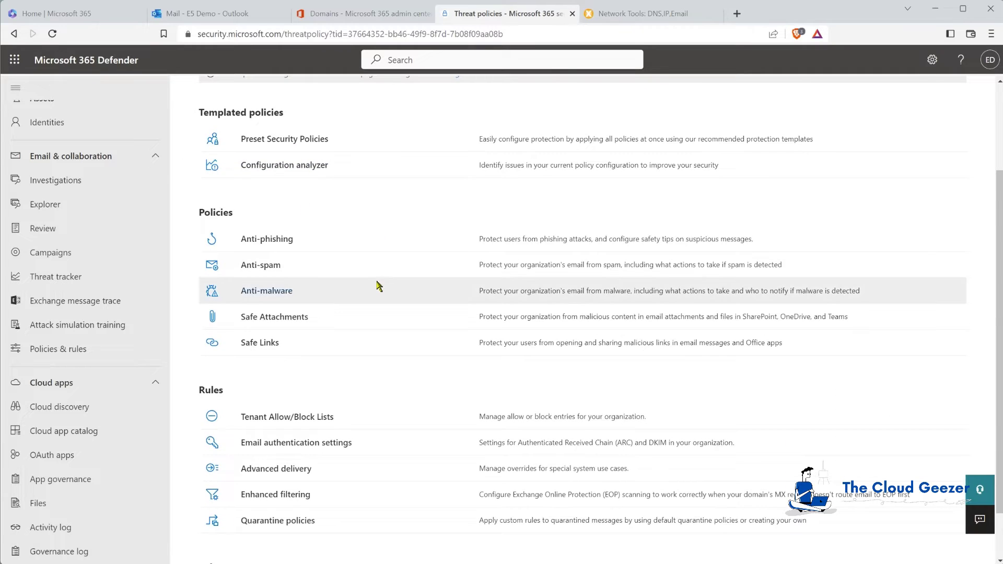
scroll(377, 287, "down", 1)
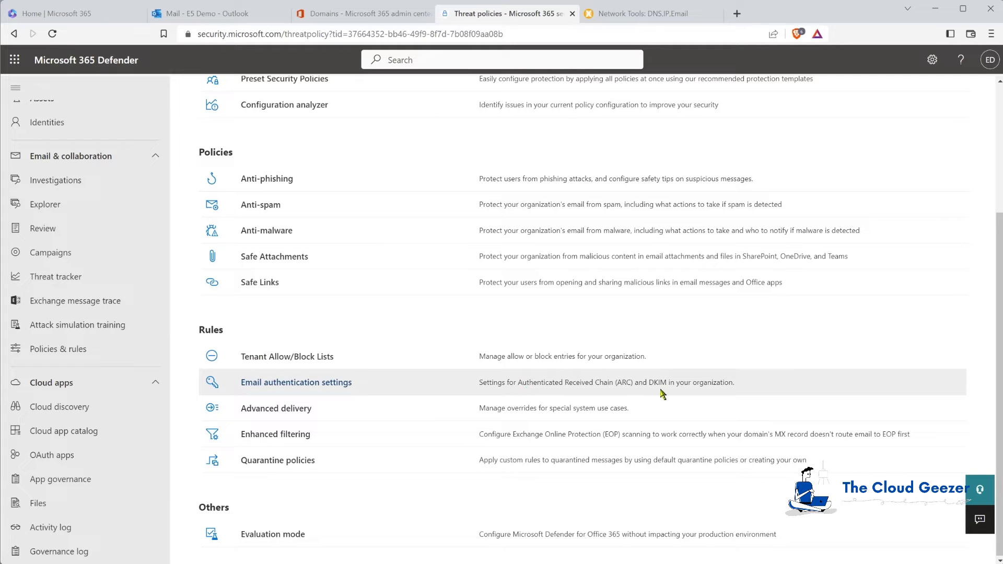
left_click(292, 383)
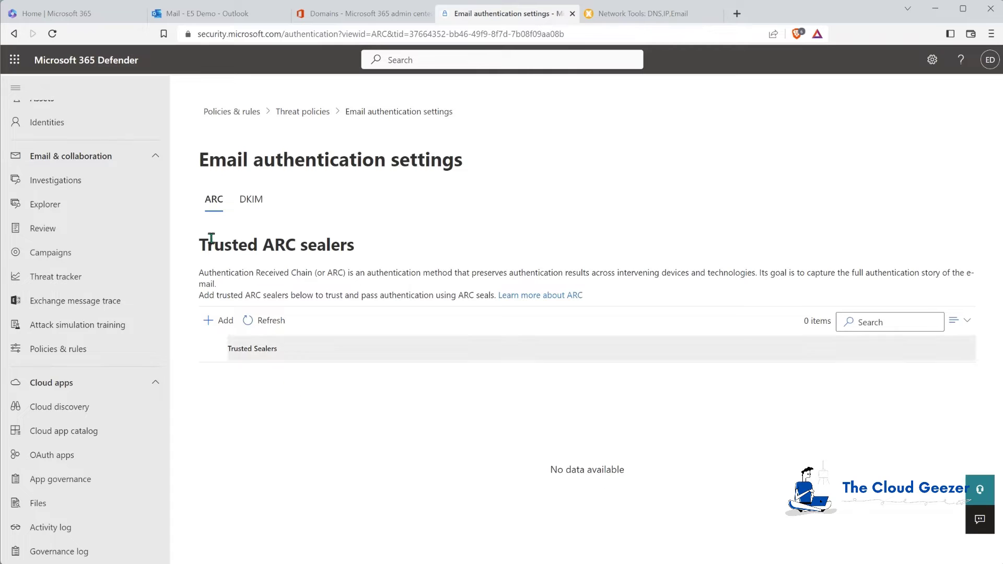
Create DKIM keys for planeium.com on the DKIM tab and try enabling DKIM signing.
left_click(264, 207)
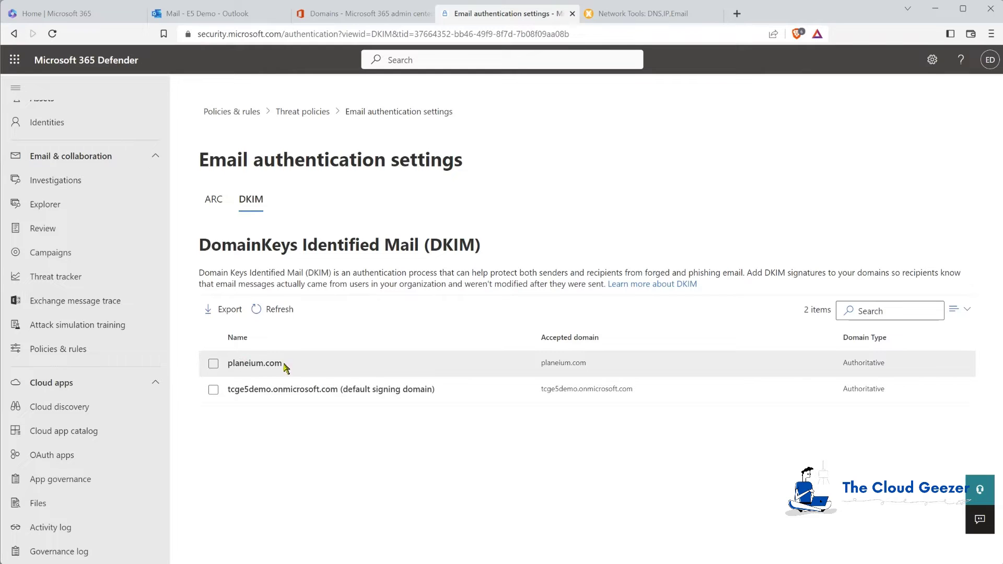
left_click(261, 364)
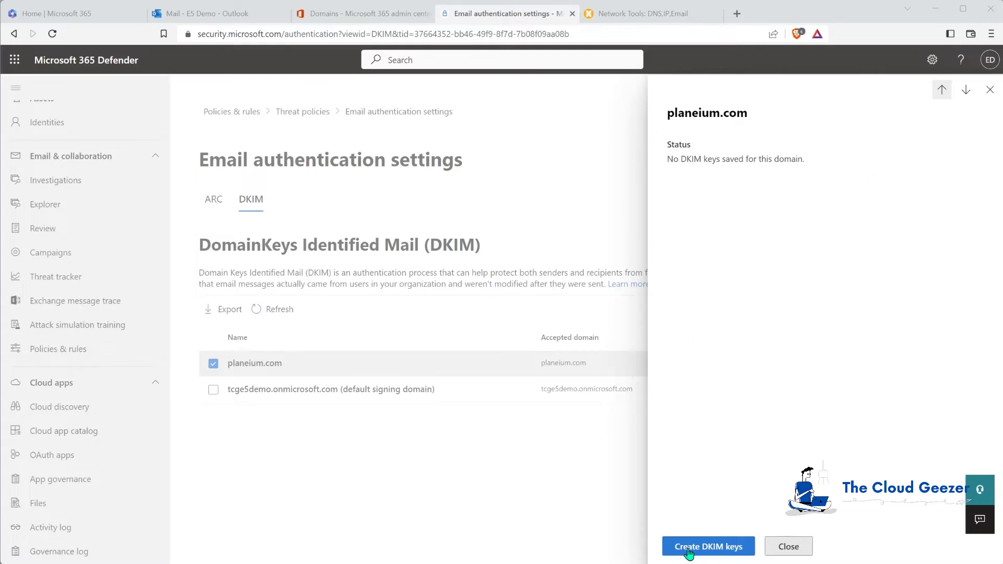
left_click(704, 549)
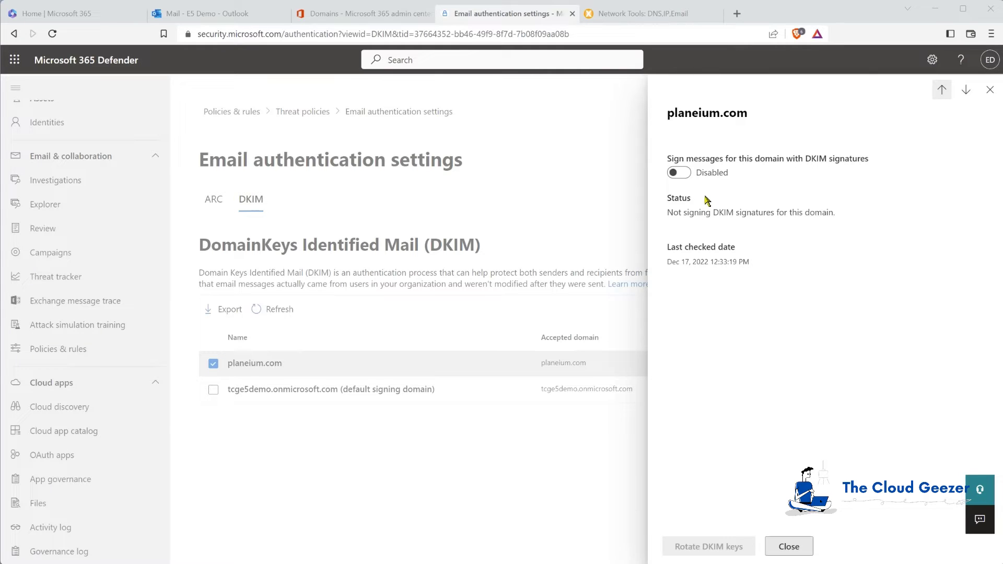
left_click(683, 174)
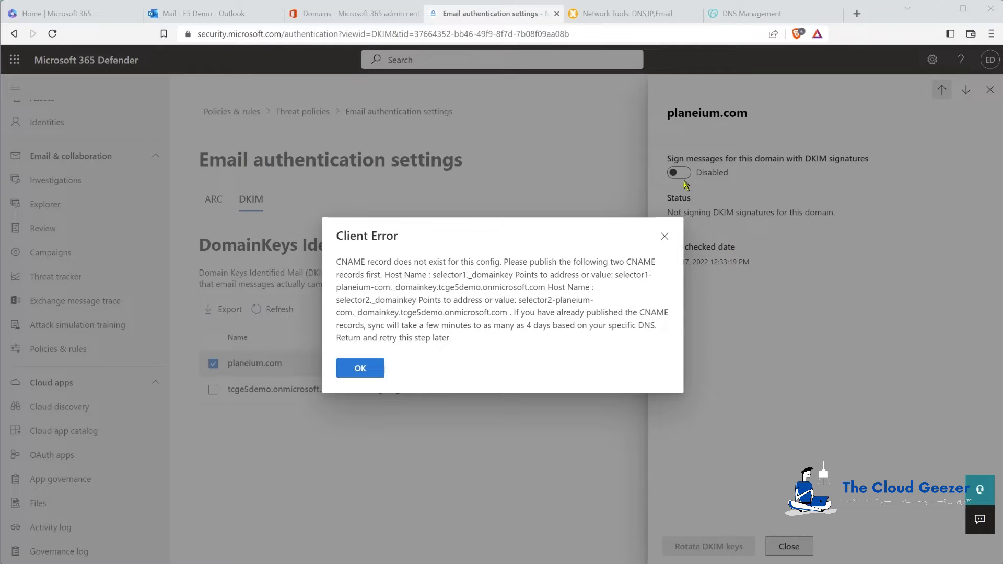
Start a new GoDaddy CNAME record named selector1._domainkey, copied from the Defender error.
left_click(747, 16)
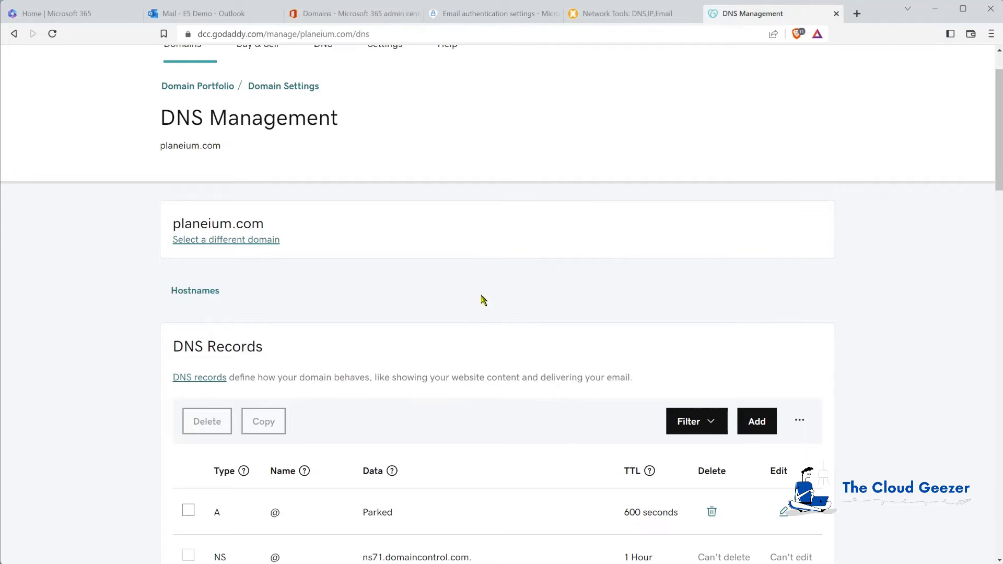
scroll(479, 304, "down", 2)
scroll(471, 317, "down", 5)
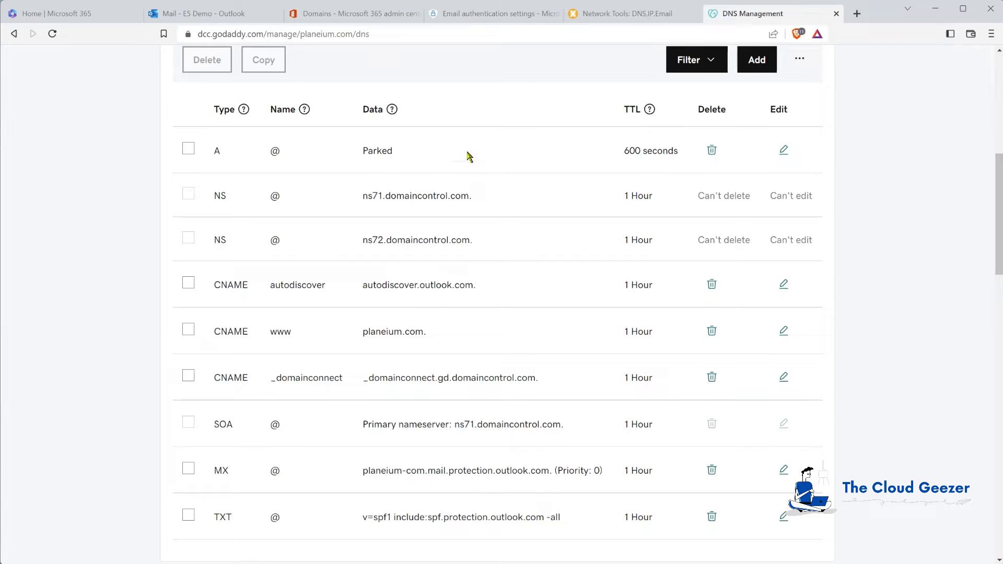
left_click(481, 13)
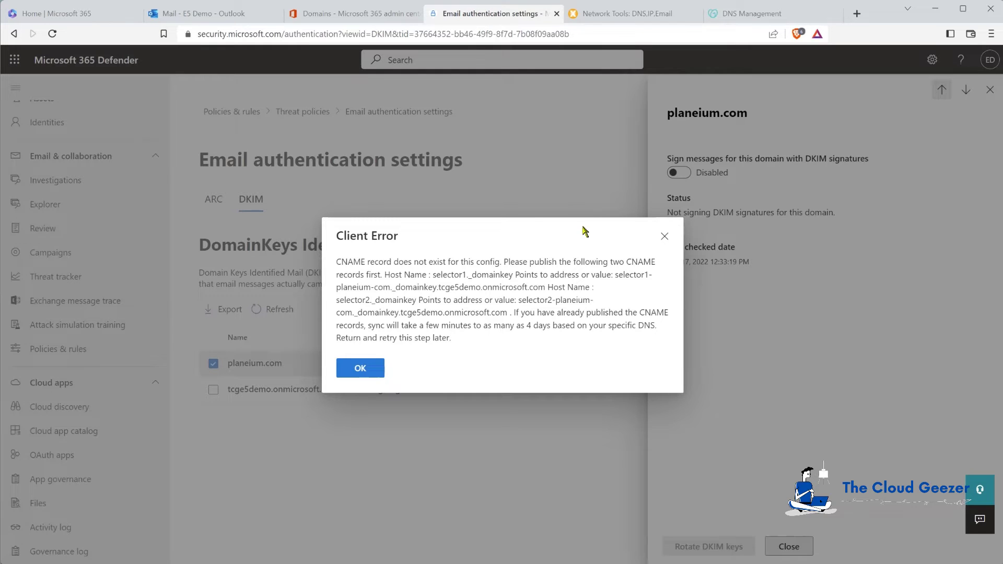
left_click_drag(435, 275, 514, 276)
key("ctrl+c")
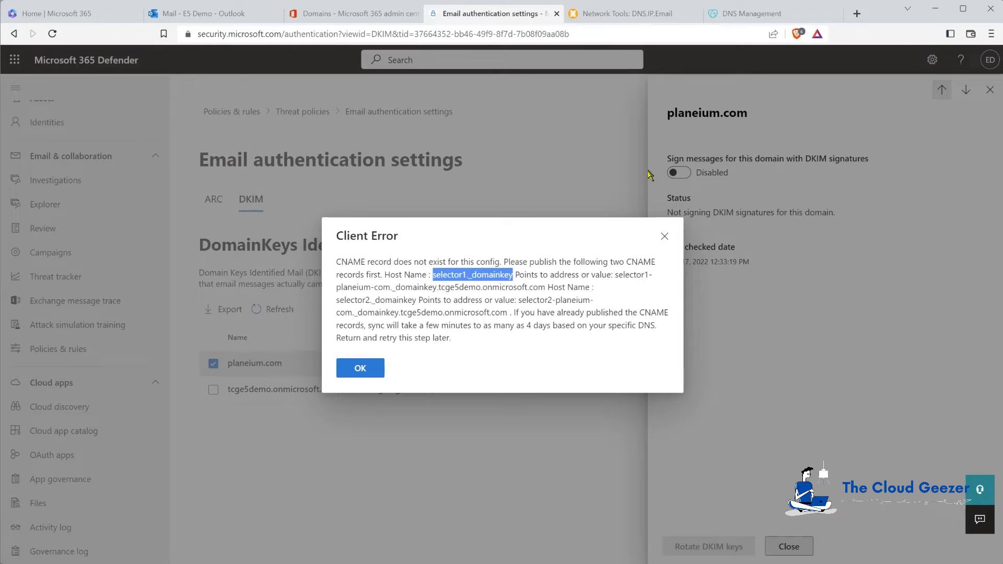
left_click(783, 13)
left_click(757, 60)
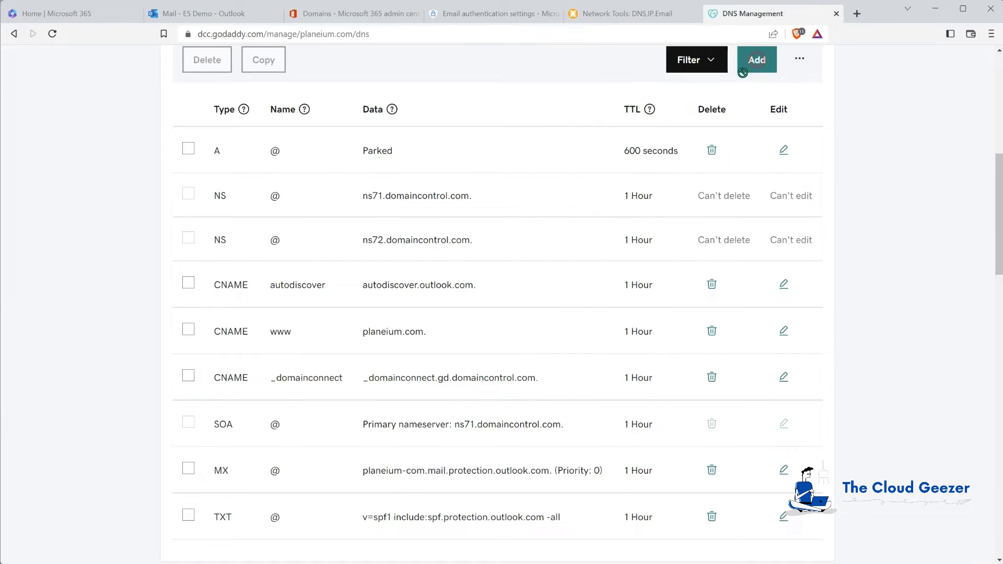
left_click(242, 166)
left_click(215, 243)
left_click(337, 161)
key("ctrl+v")
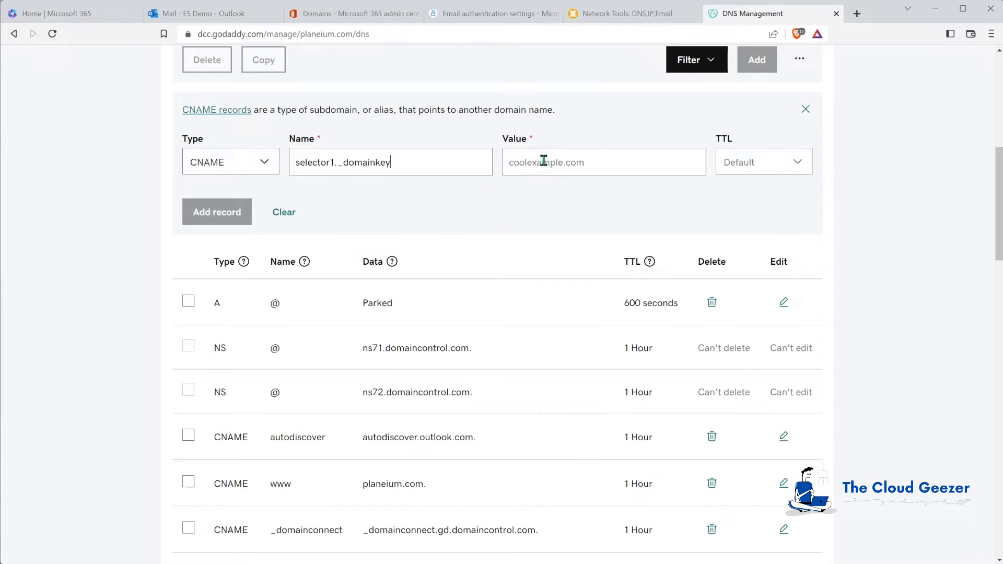
Set its value to selector1-planeium-com._domainkey.tcge5demo.onmicrosoft.com and save the record.
left_click(544, 161)
left_click(466, 13)
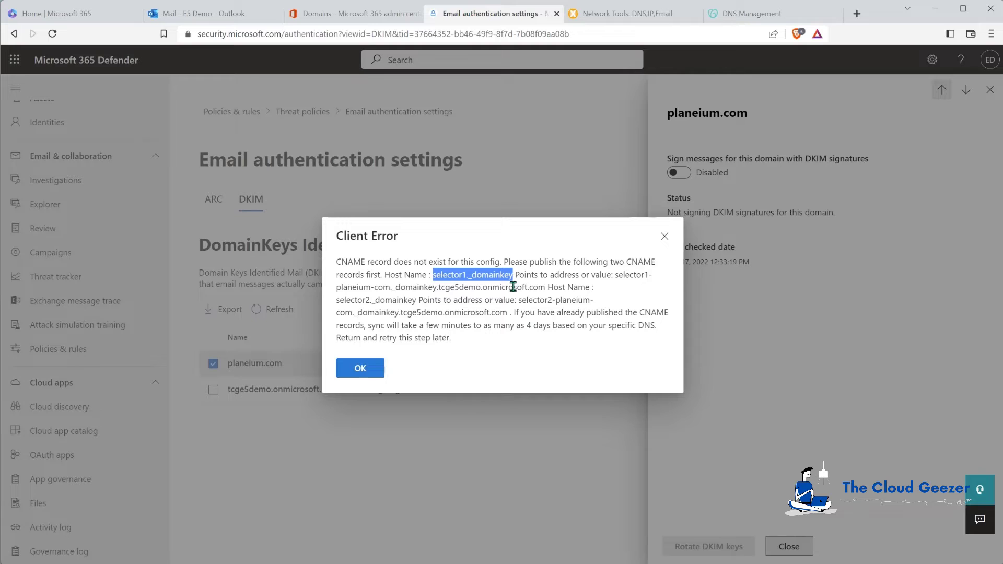
left_click_drag(615, 275, 546, 287)
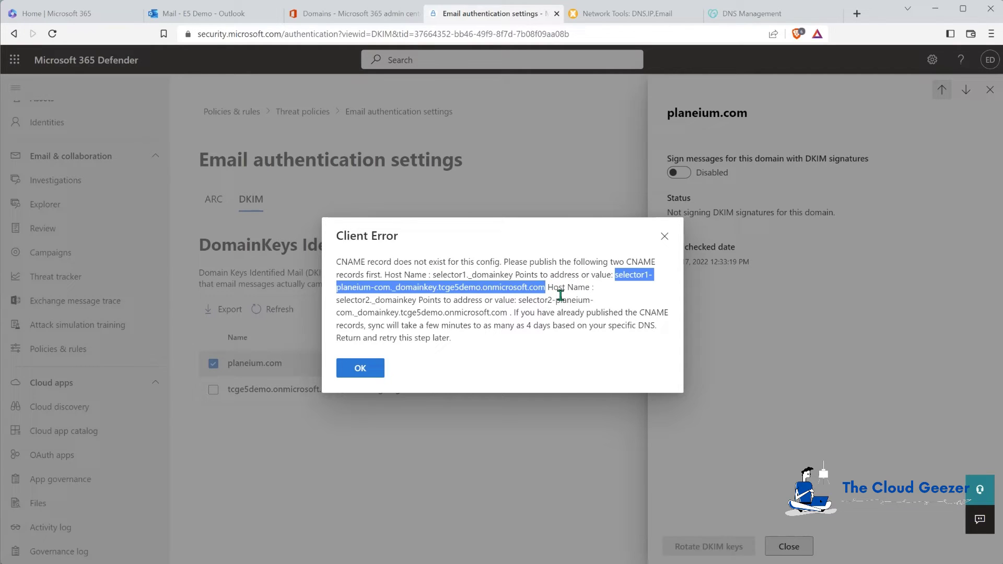
left_click(750, 17)
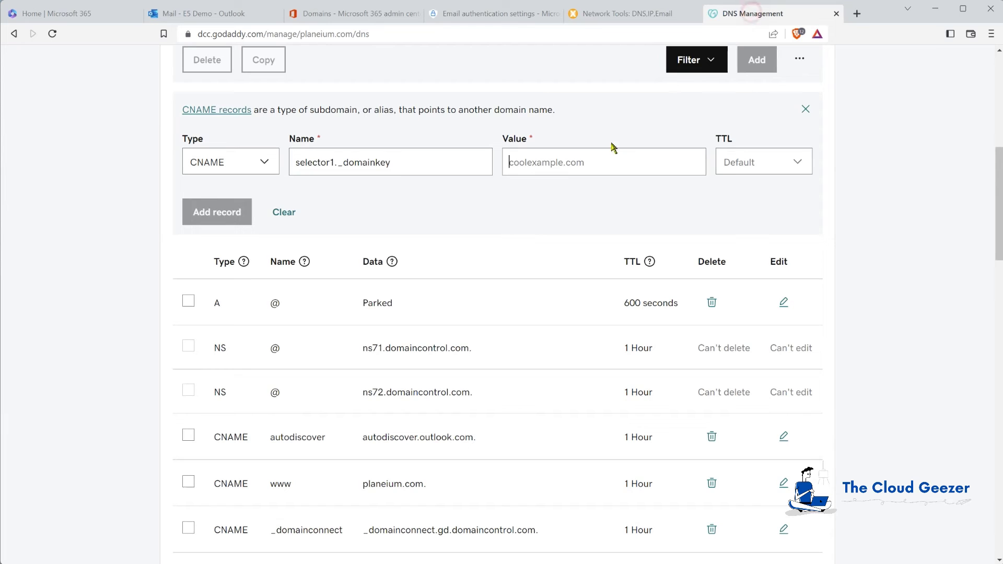
left_click(585, 166)
type("selector1-planeium-com._domainkey.tcge5demo.onmicrosoft.com")
left_click(217, 212)
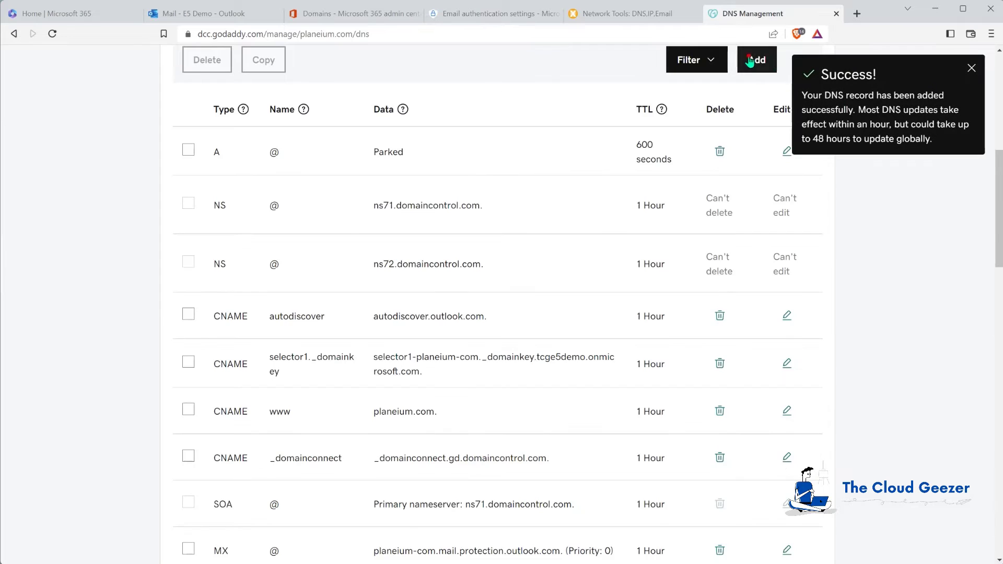
Start another GoDaddy CNAME record named selector2._domainkey, copied from the Defender error.
left_click(757, 60)
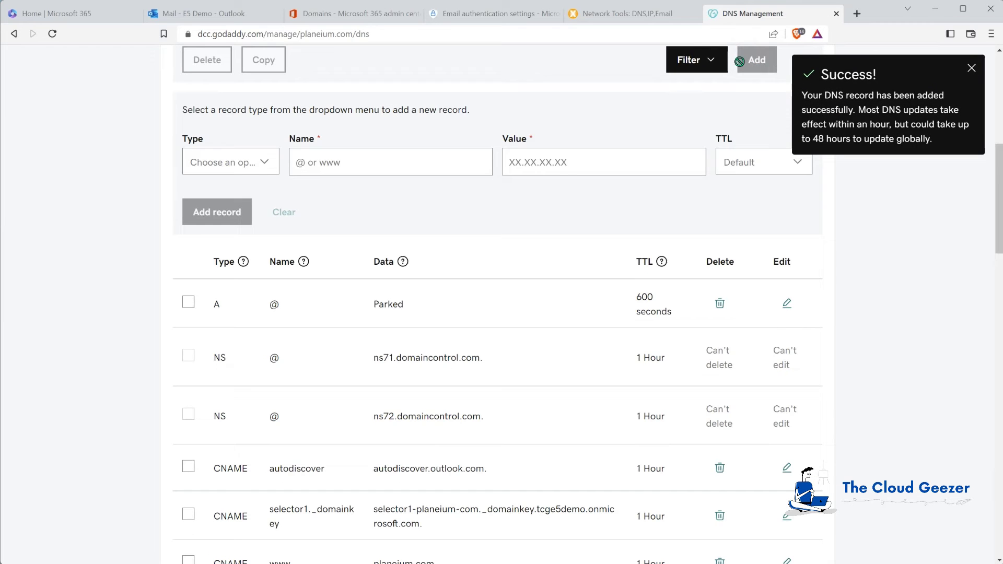
left_click(257, 163)
left_click(234, 241)
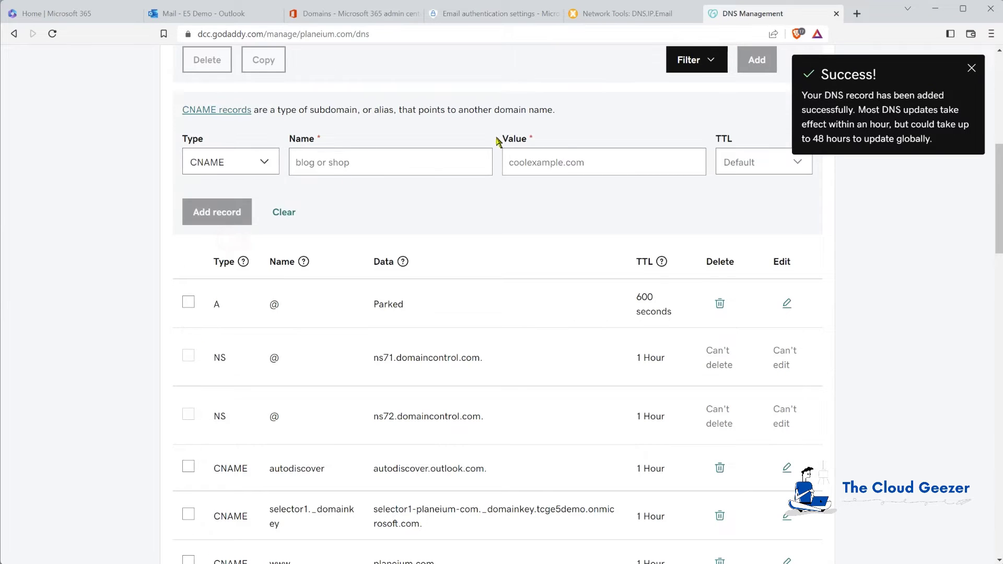
left_click(504, 14)
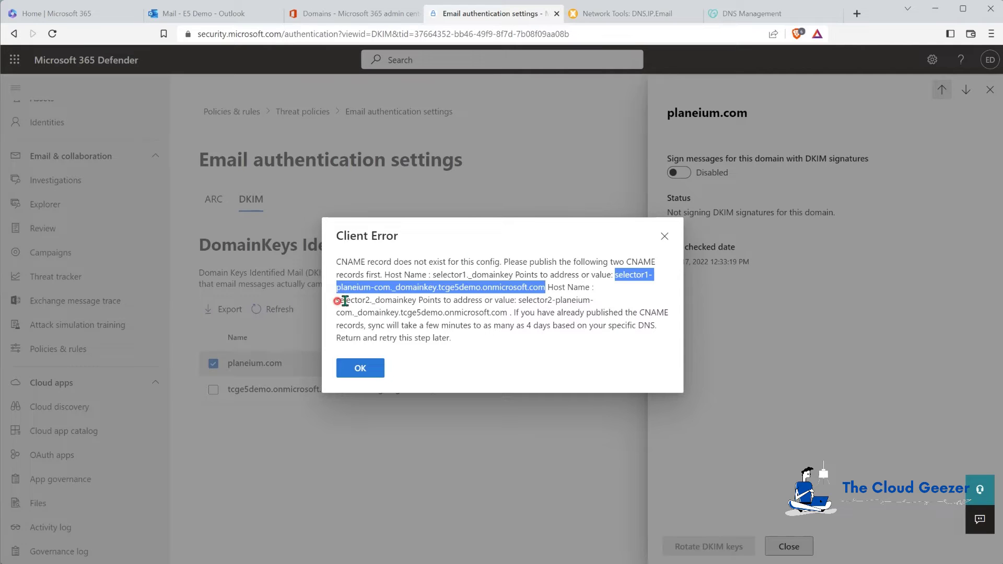
left_click_drag(337, 300, 416, 300)
key("ctrl+c")
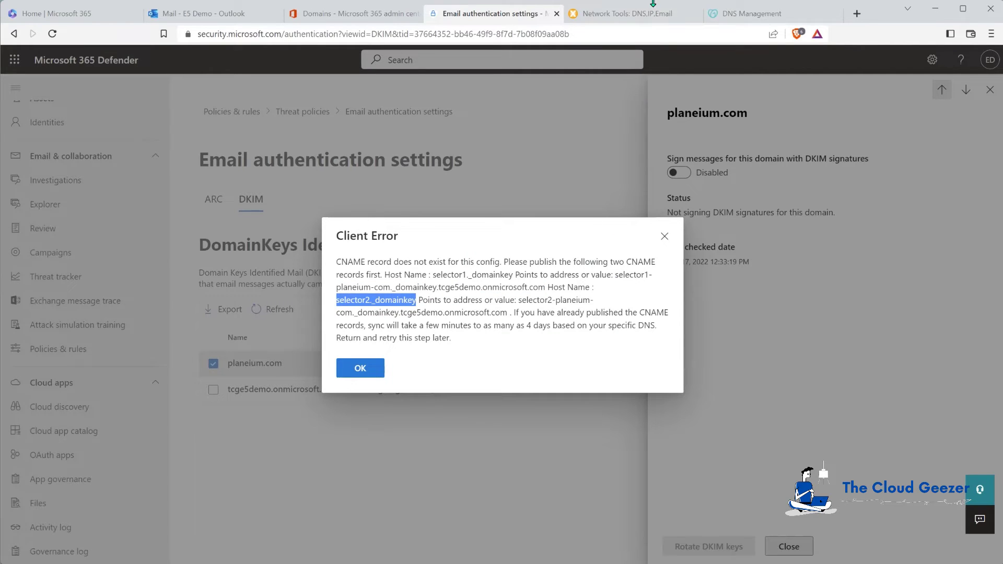
left_click(750, 14)
left_click(423, 159)
key("ctrl+v")
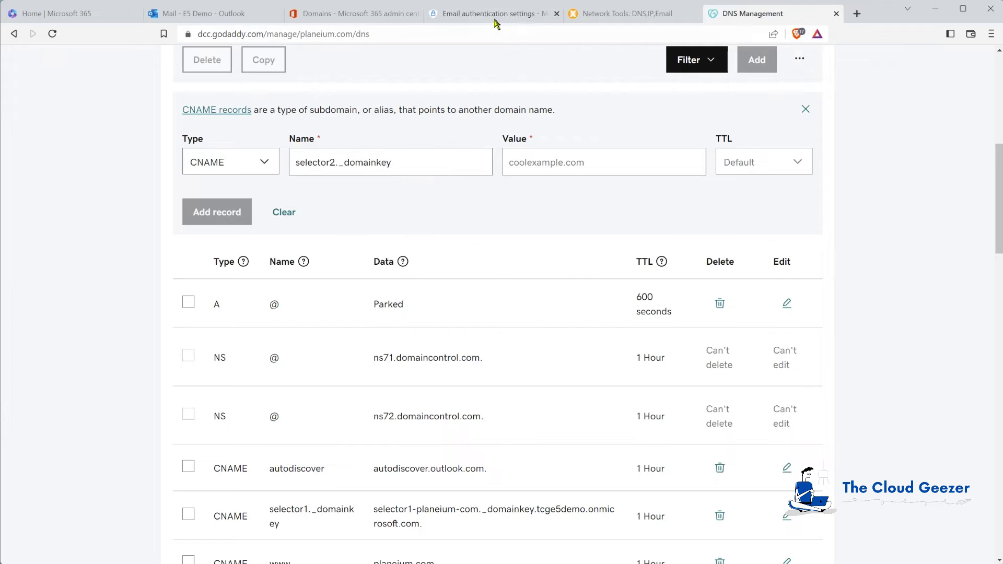
Point it to selector2-planeium-com._domainkey.tcge5demo.onmicrosoft.com and save the record.
left_click(496, 21)
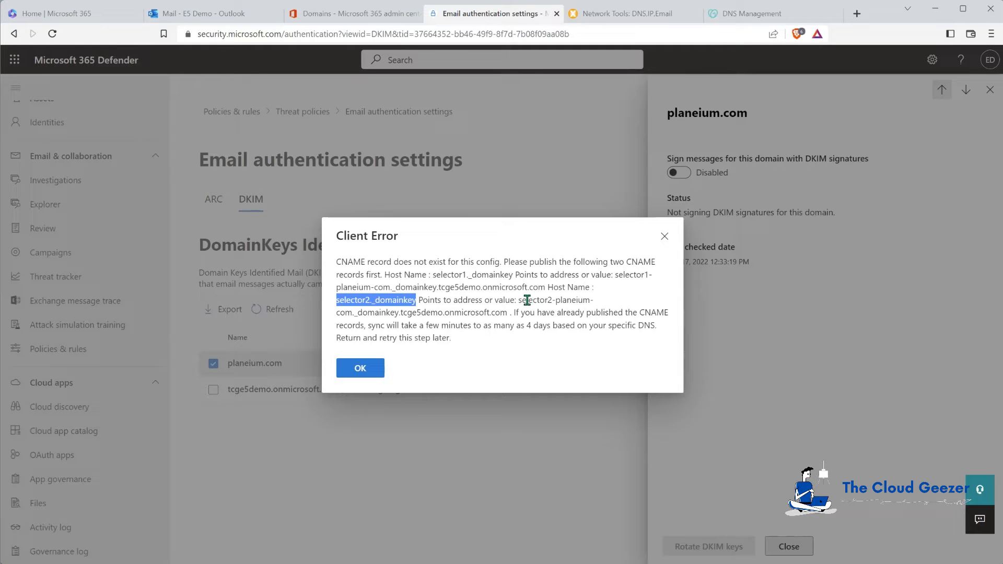
left_click_drag(519, 301, 511, 311)
key("ctrl+c")
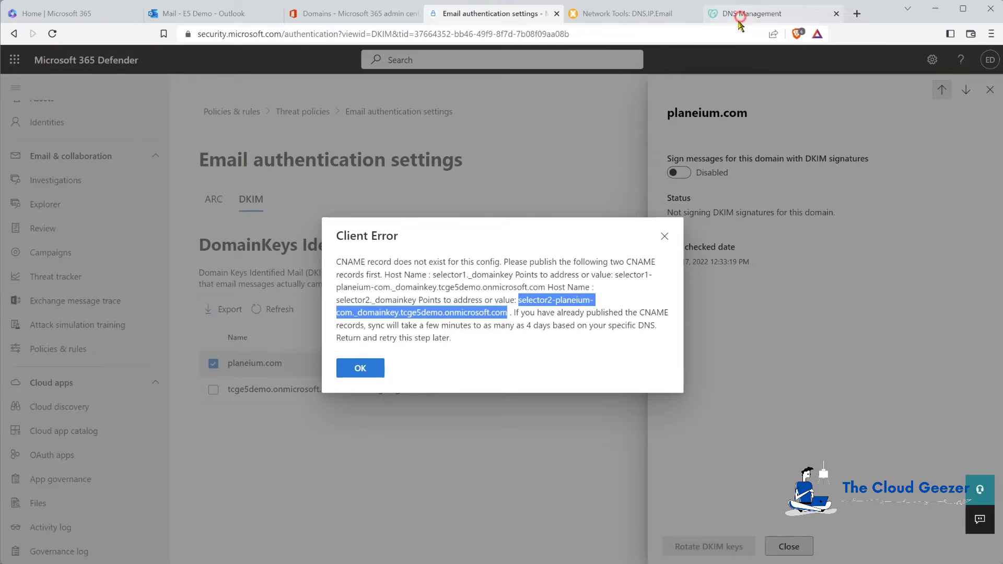
left_click(753, 13)
left_click(576, 156)
key("ctrl+v")
left_click(228, 225)
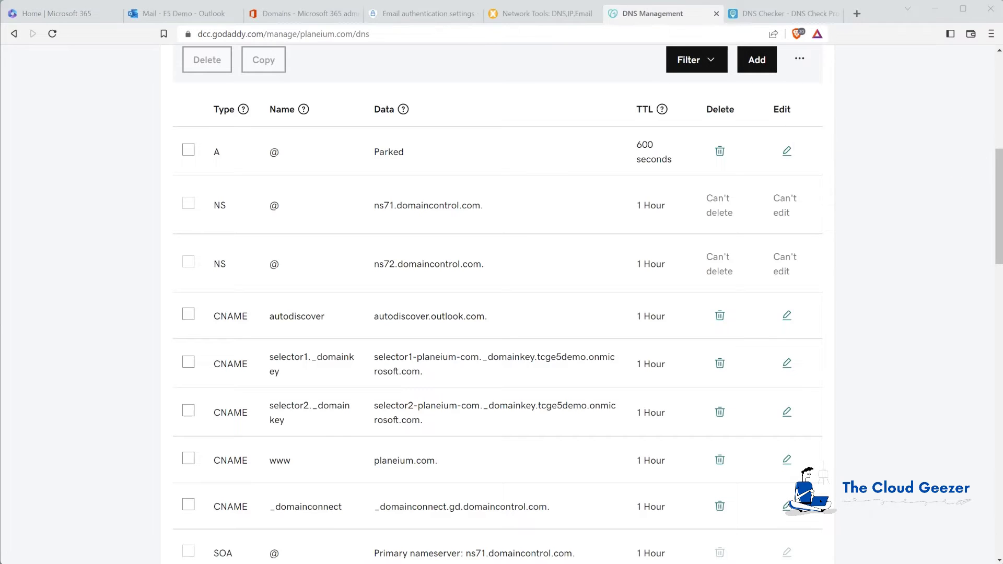
Enter selector2._domainkey.planeium.com as the hostname to look up in DNS Checker.
left_click(768, 15)
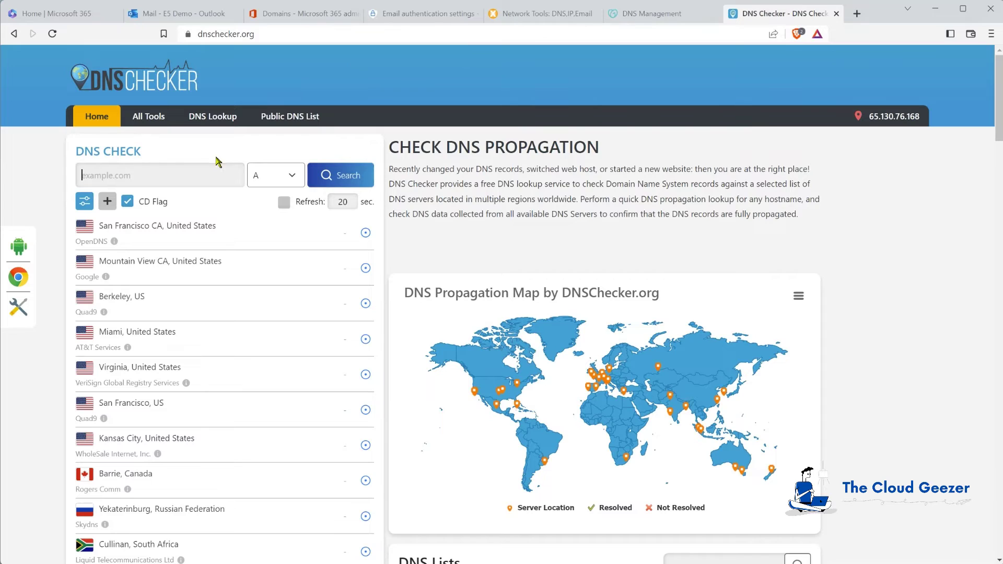
left_click(165, 174)
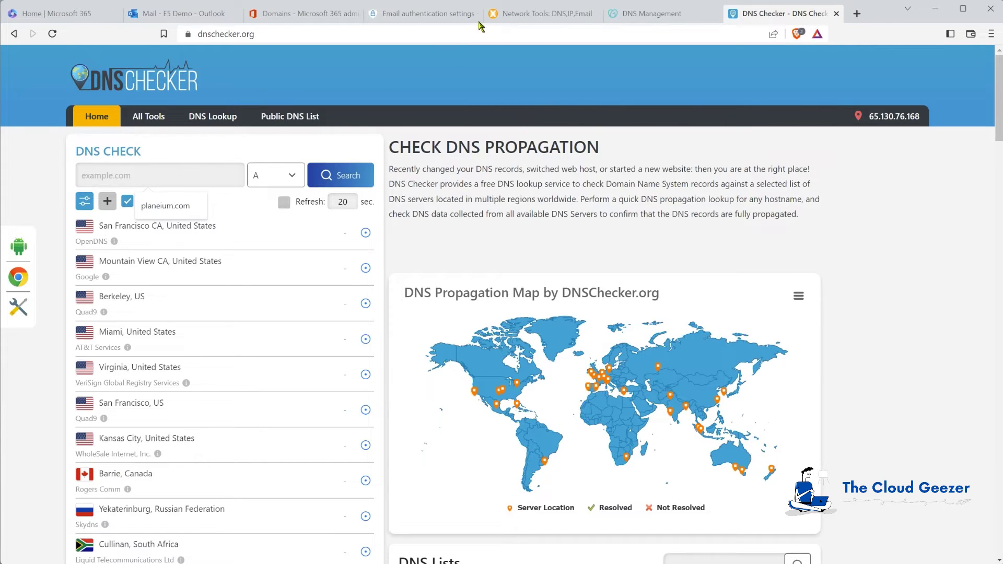
left_click(421, 14)
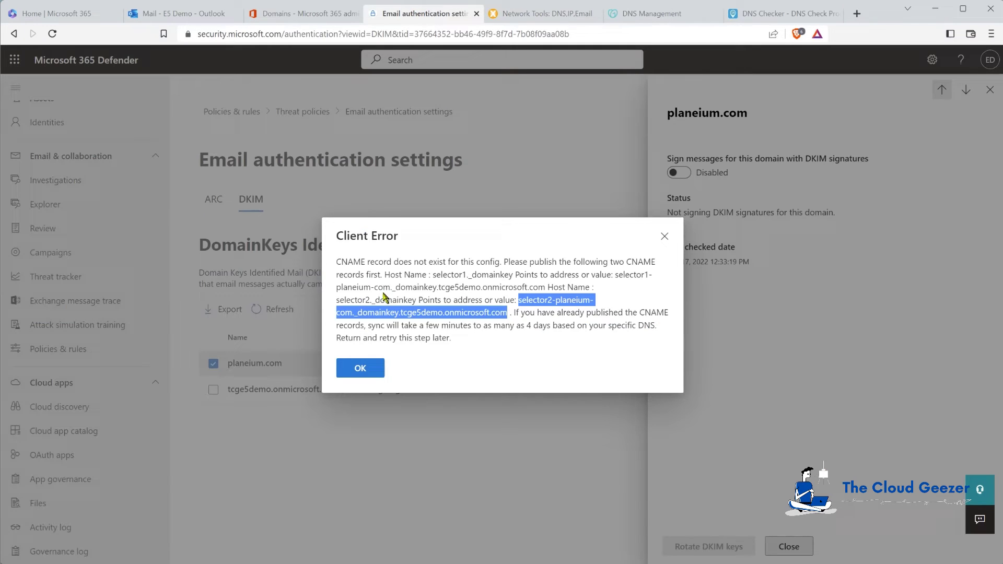
left_click_drag(336, 299, 419, 300)
key("ctrl+c")
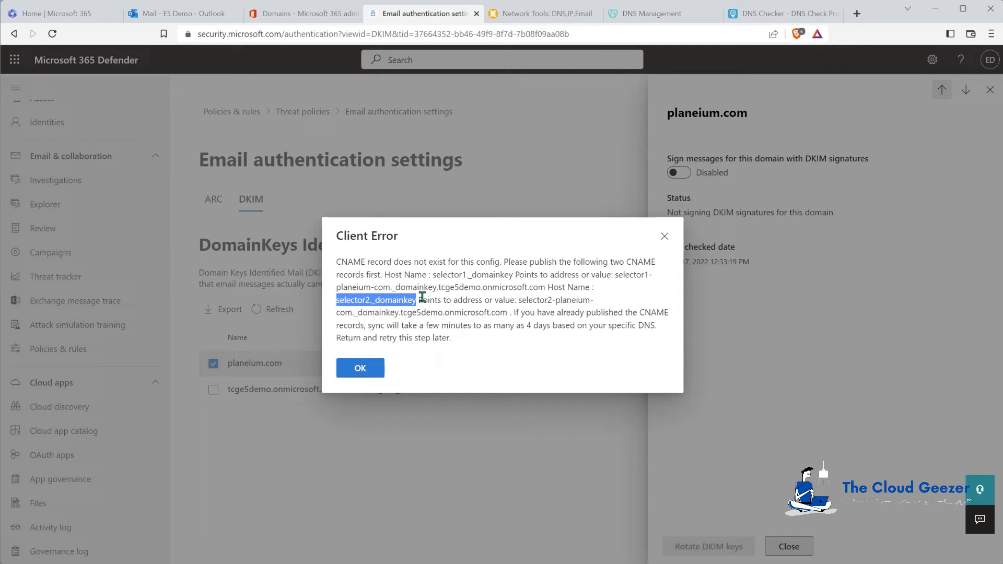
left_click(782, 14)
left_click(170, 180)
key("ctrl+v")
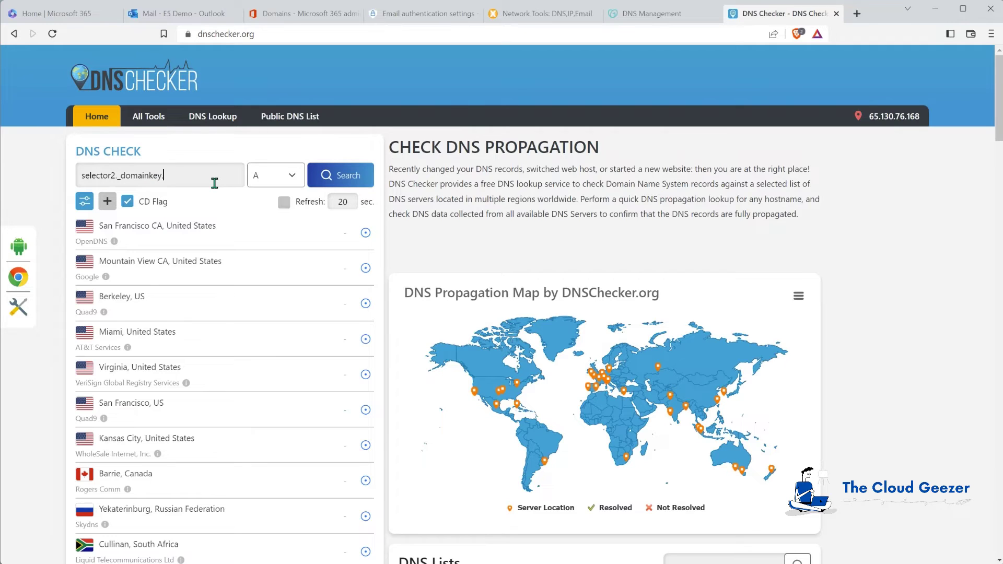
type(".planeium.com")
Run a CNAME propagation check and review the worldwide resolution results.
left_click(277, 180)
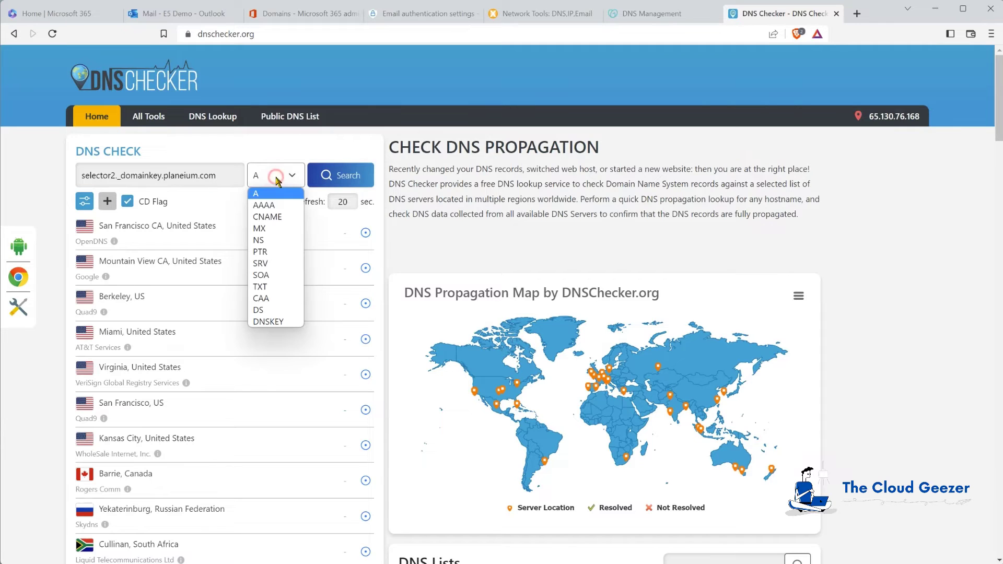
left_click(270, 217)
left_click(343, 178)
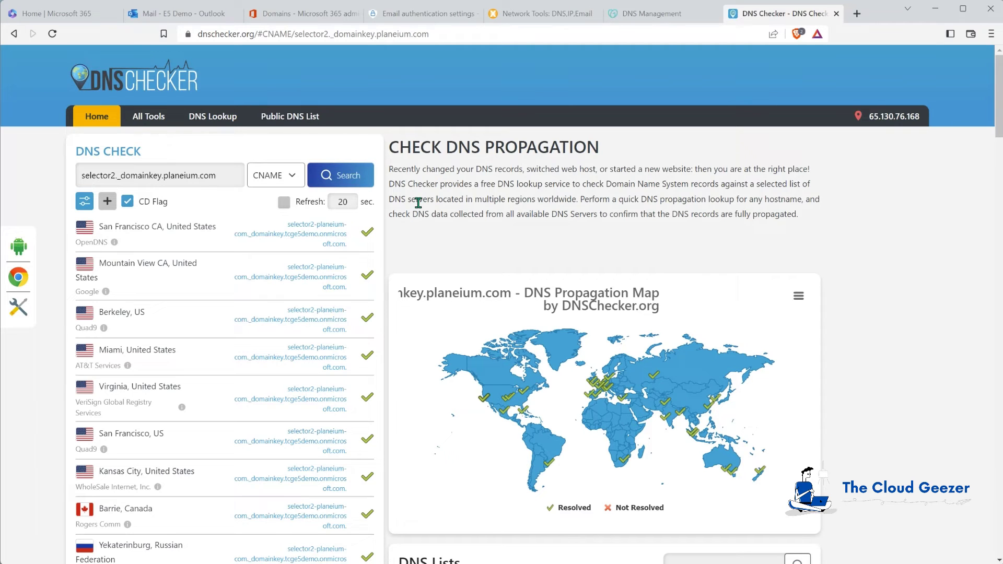
scroll(327, 384, "down", 3)
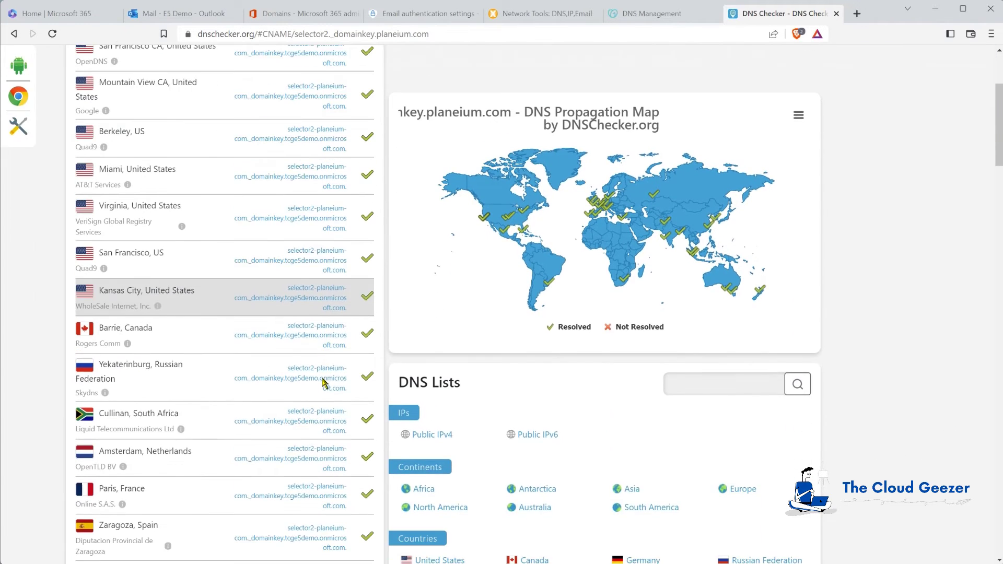
scroll(324, 383, "down", 8)
scroll(323, 378, "down", 10)
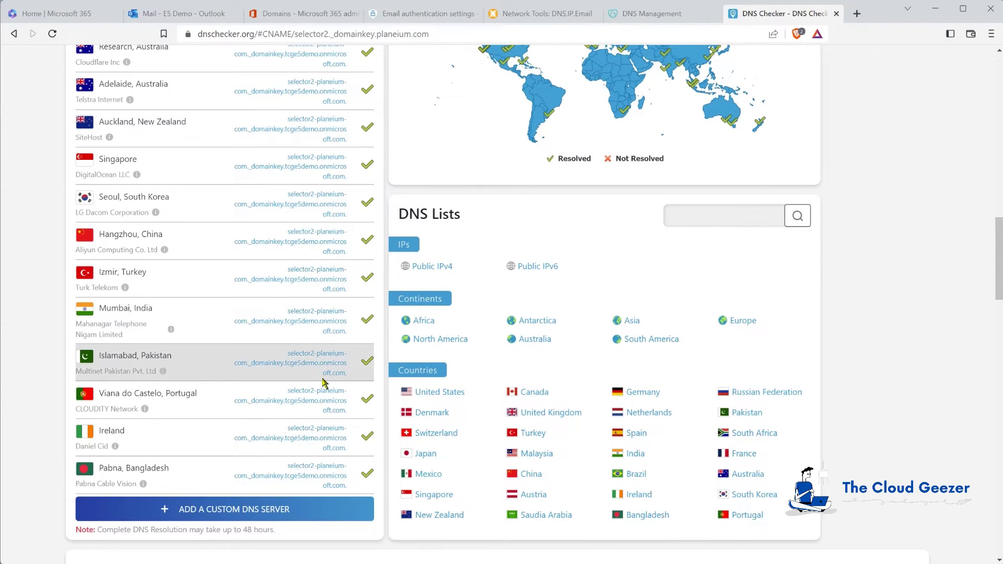
scroll(324, 384, "up", 8)
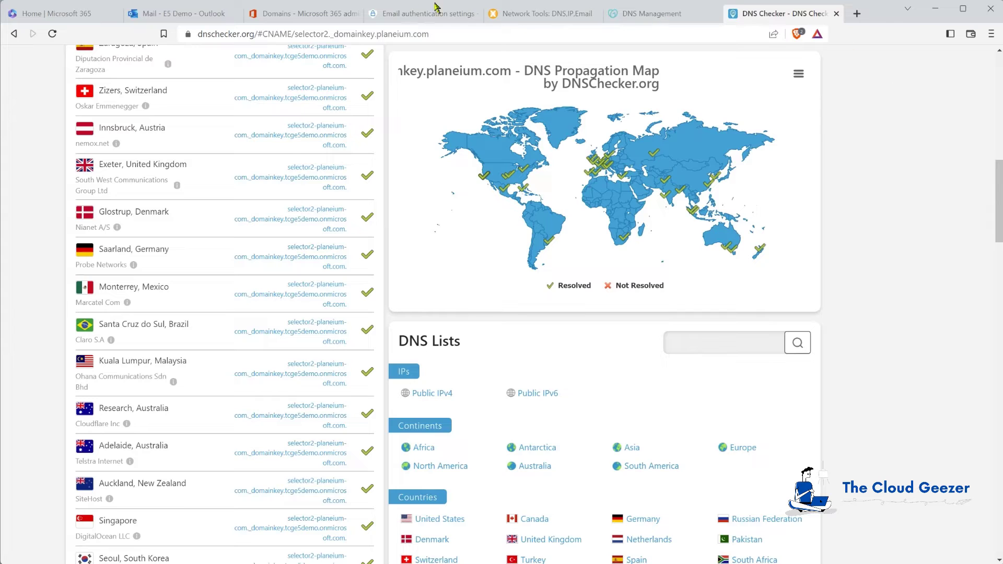
Dismiss the missing-CNAME error, retry enabling planeium.com DKIM signing, and dismiss the repeated error.
left_click(418, 14)
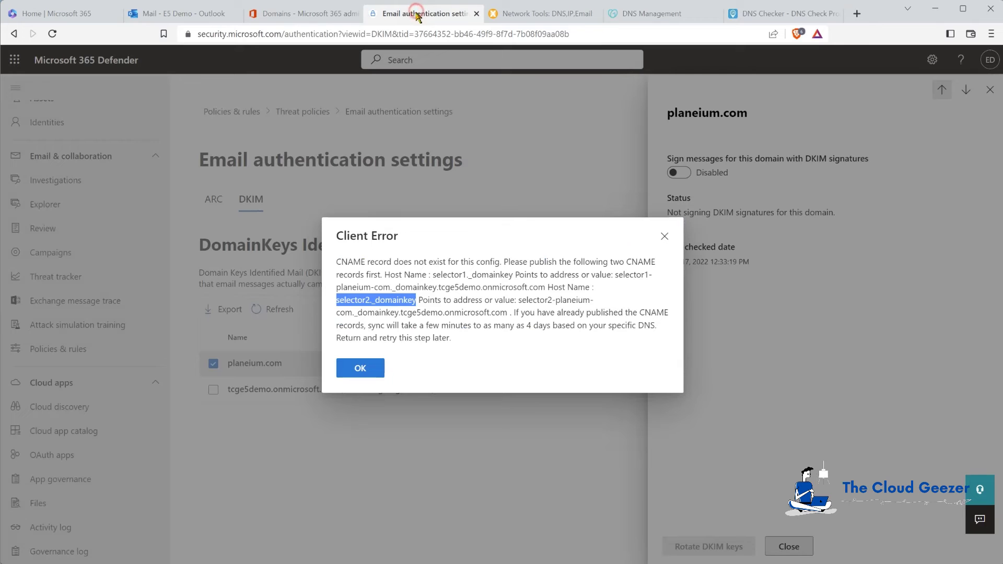
left_click(361, 368)
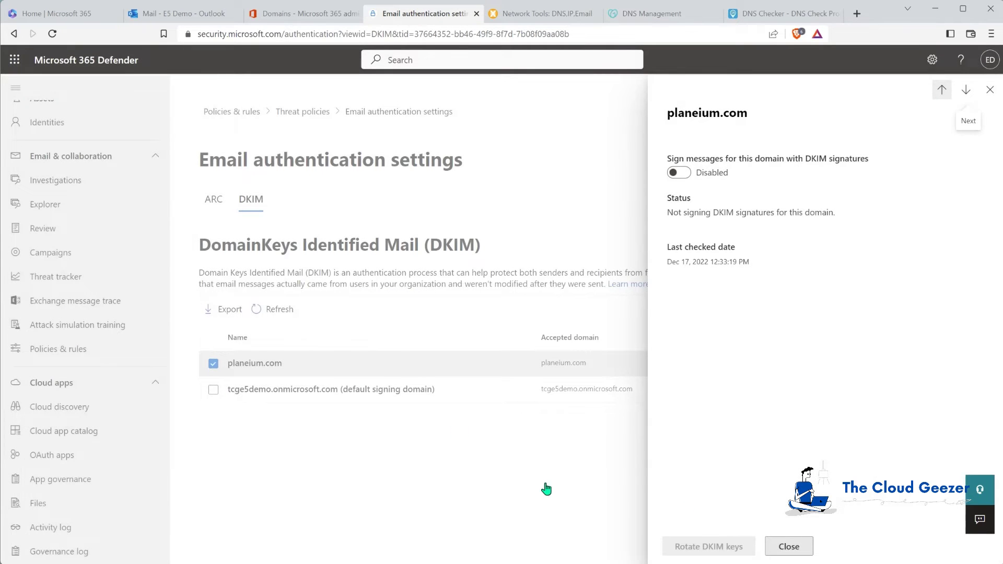
left_click(680, 173)
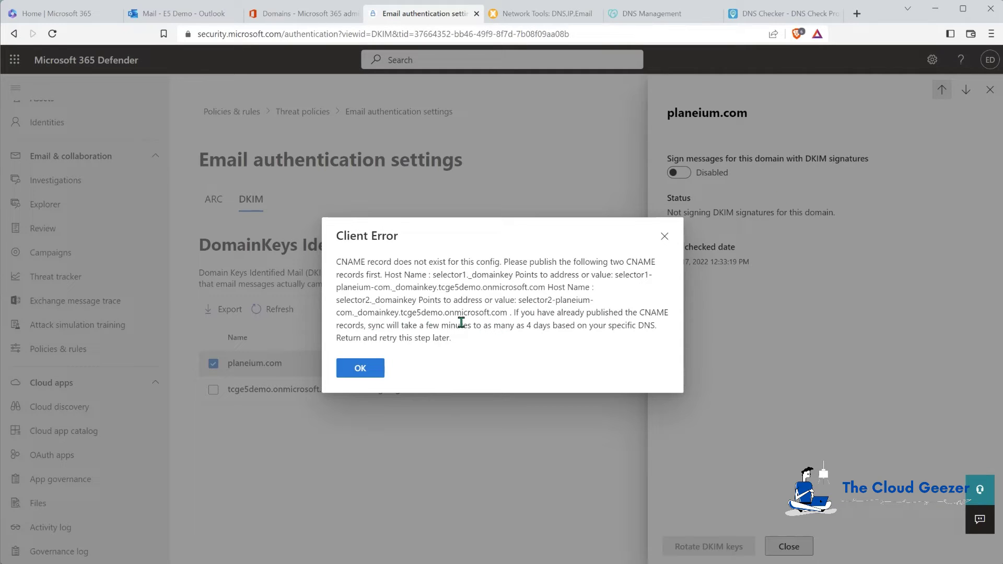
left_click_drag(505, 327, 587, 327)
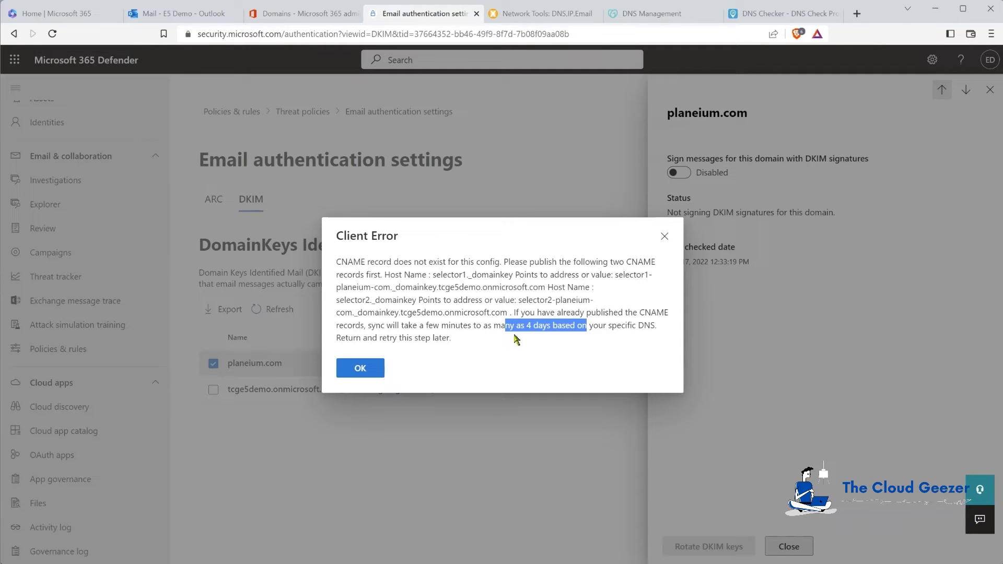
left_click(528, 327)
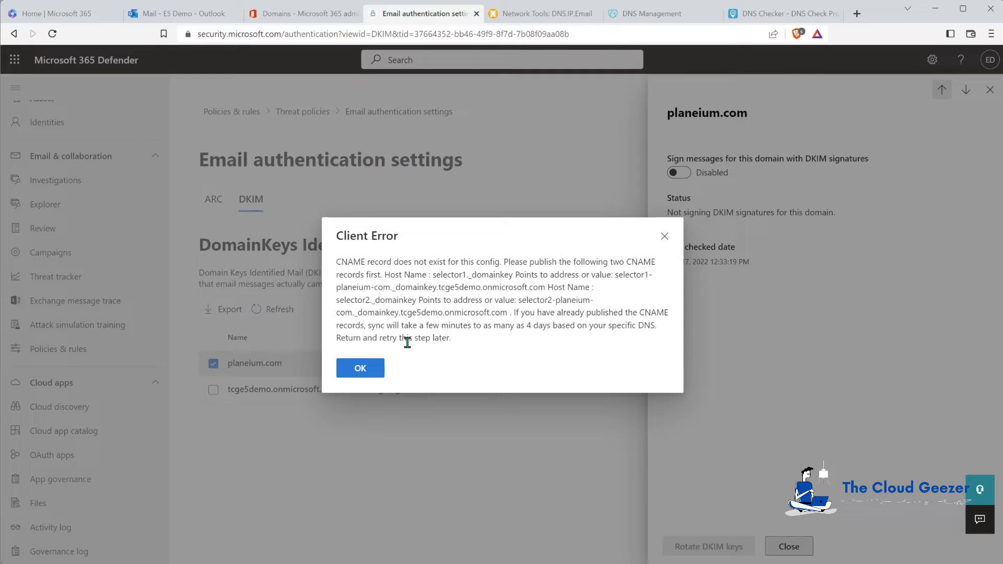
left_click(361, 368)
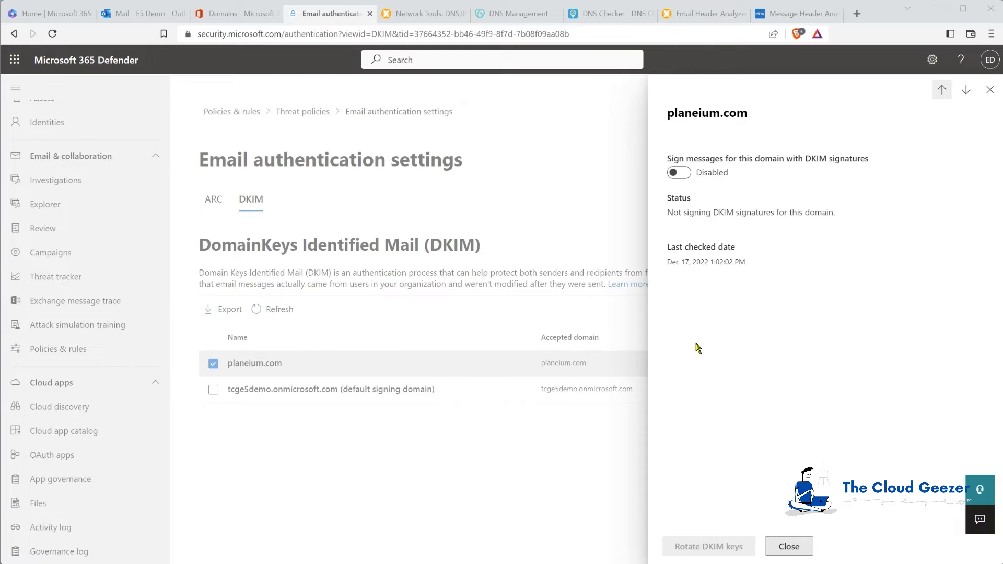
Turn on Sign messages with DKIM signatures for planeium.com, acknowledge the notice, and close the panel.
left_click(679, 173)
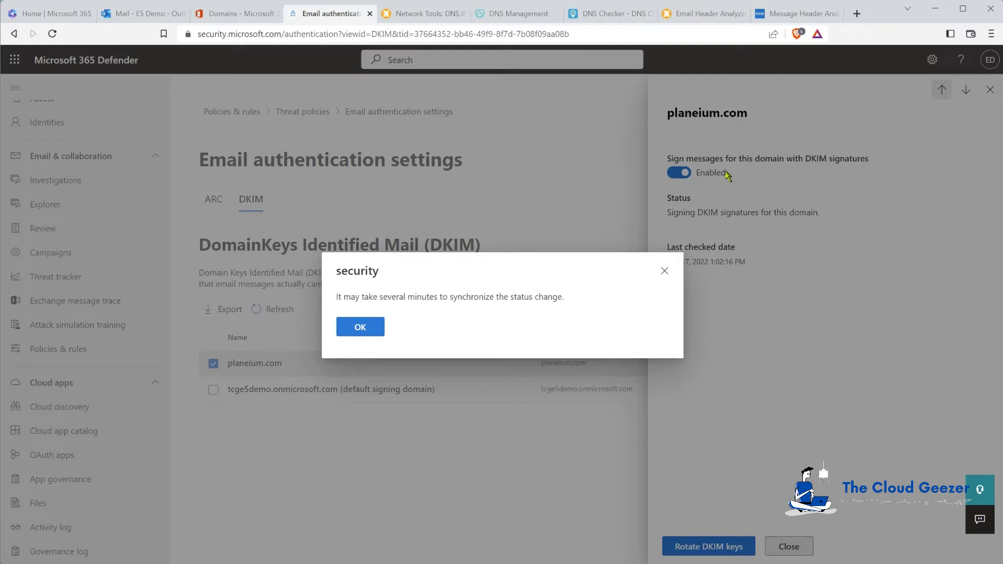
left_click(359, 328)
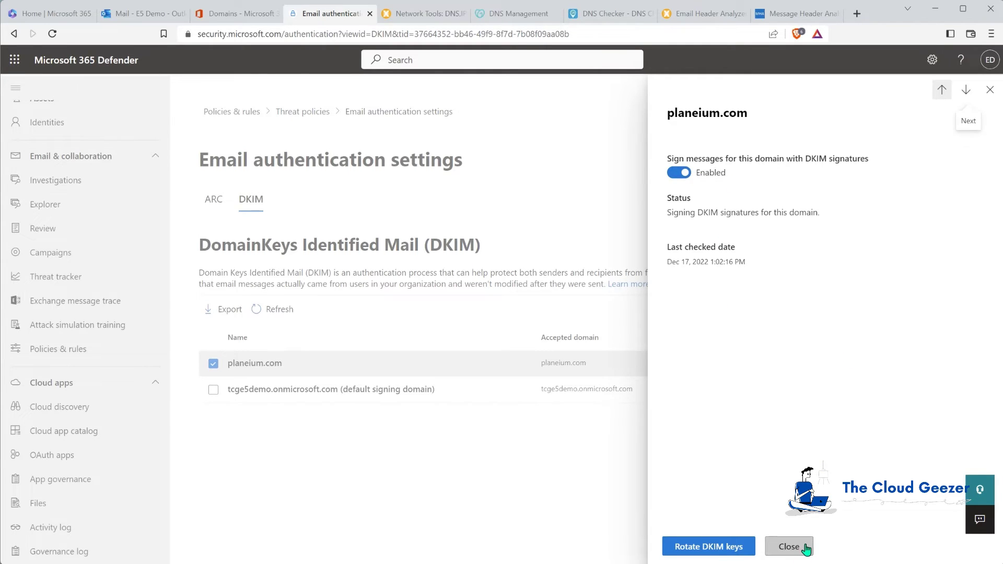
left_click(789, 546)
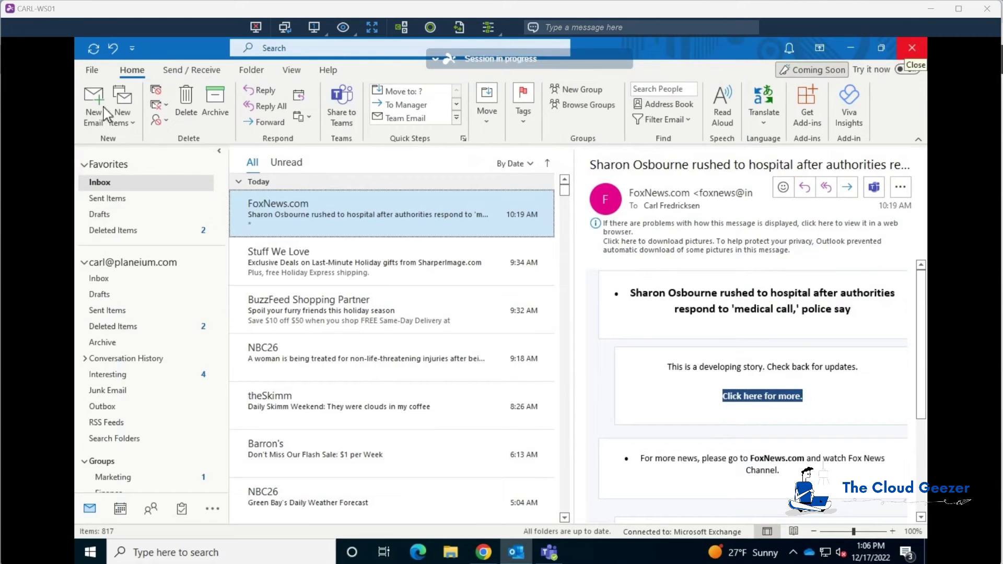
Send an email to the Gmail address with subject 'Test DKIM 4' and body 'Hi'.
left_click(95, 105)
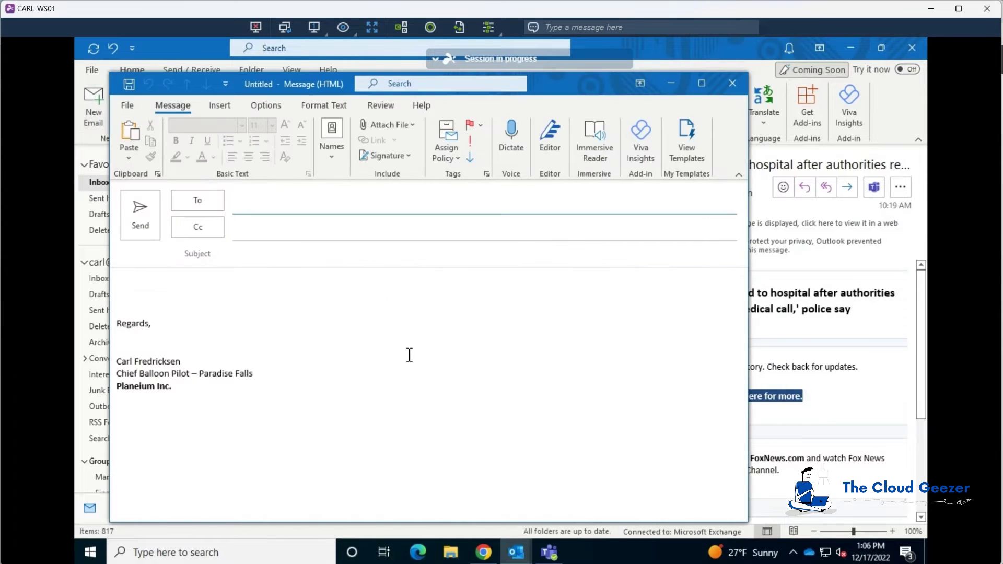
type("the")
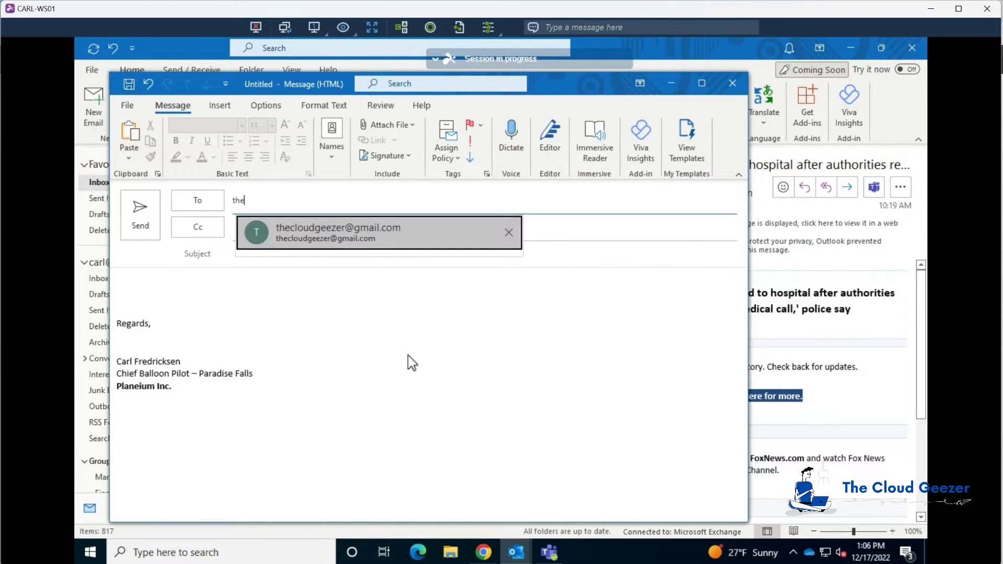
key("Return")
key("Tab")
key("Tab")
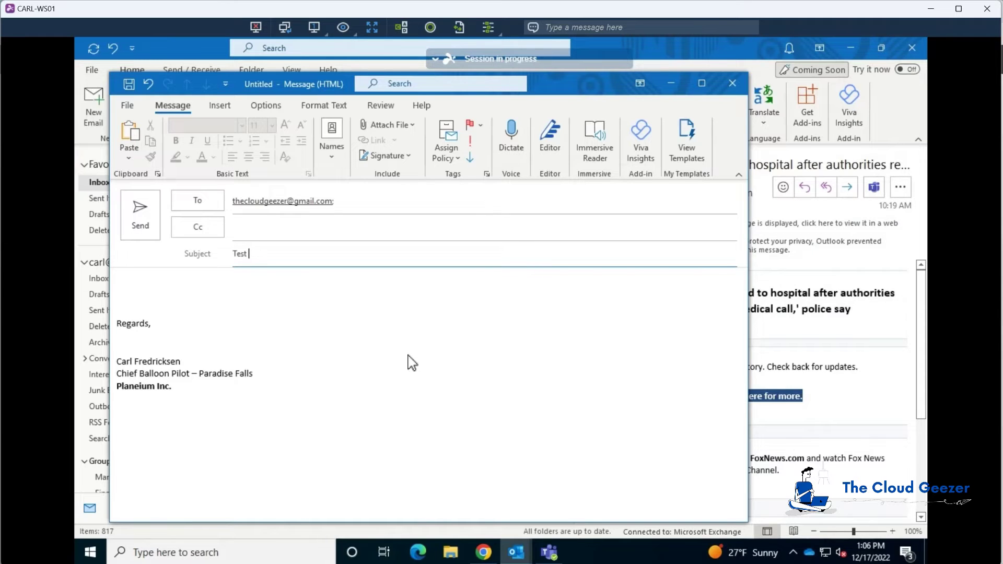
type("Test DKIM 4")
key("Tab")
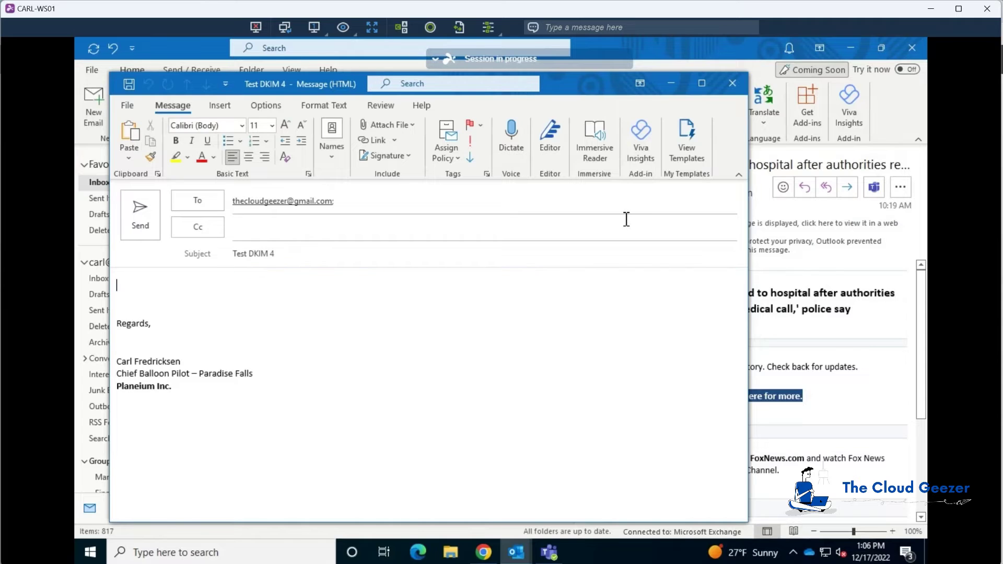
type("Hi")
left_click(149, 206)
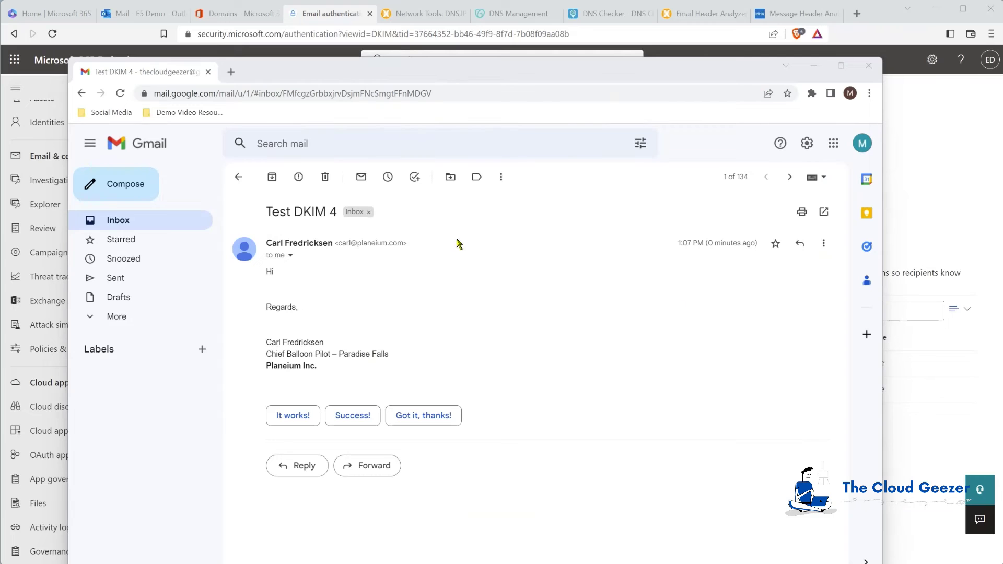
Open the original source of 'Test DKIM 4' in Gmail and copy it to the clipboard.
left_click(825, 245)
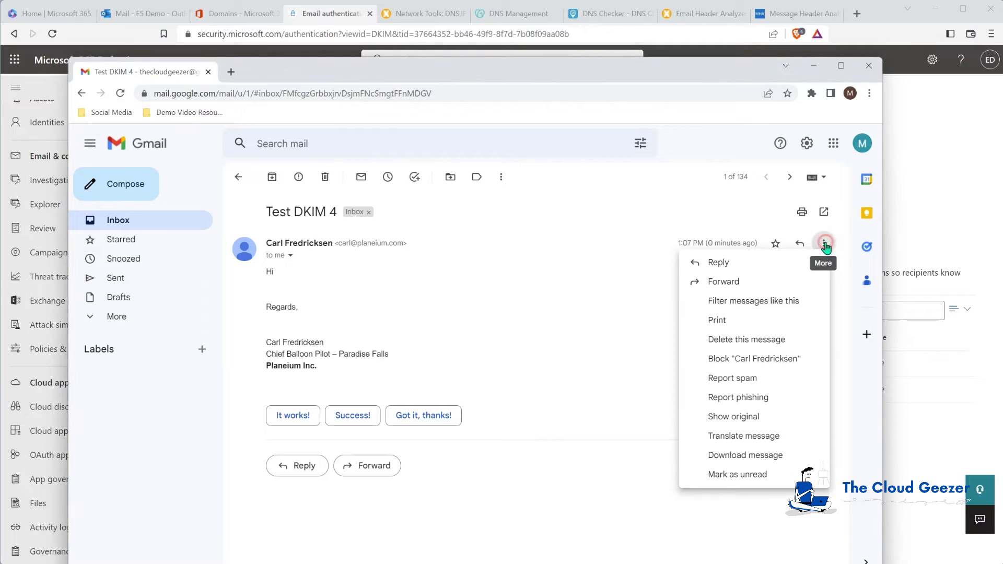
left_click(707, 418)
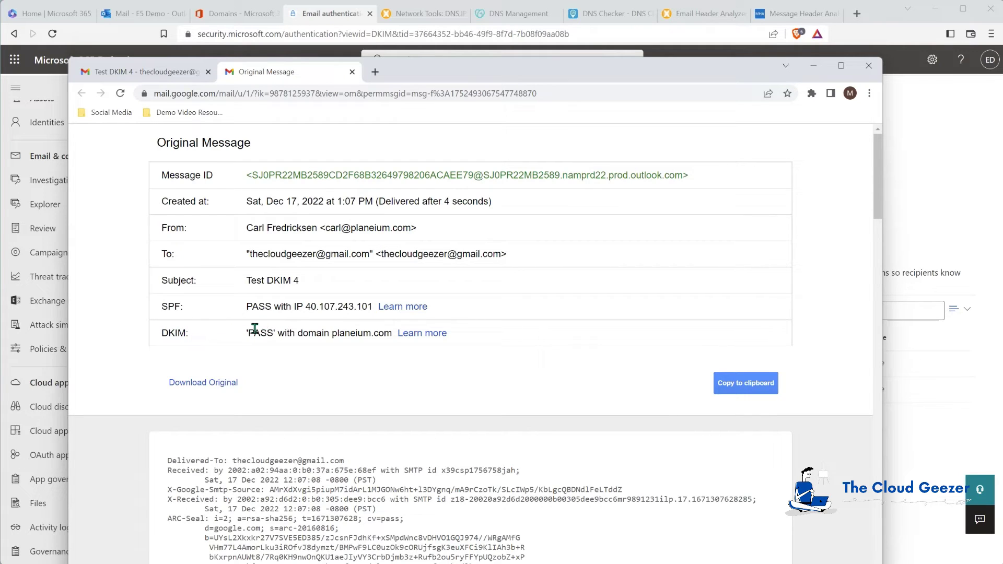
left_click(741, 386)
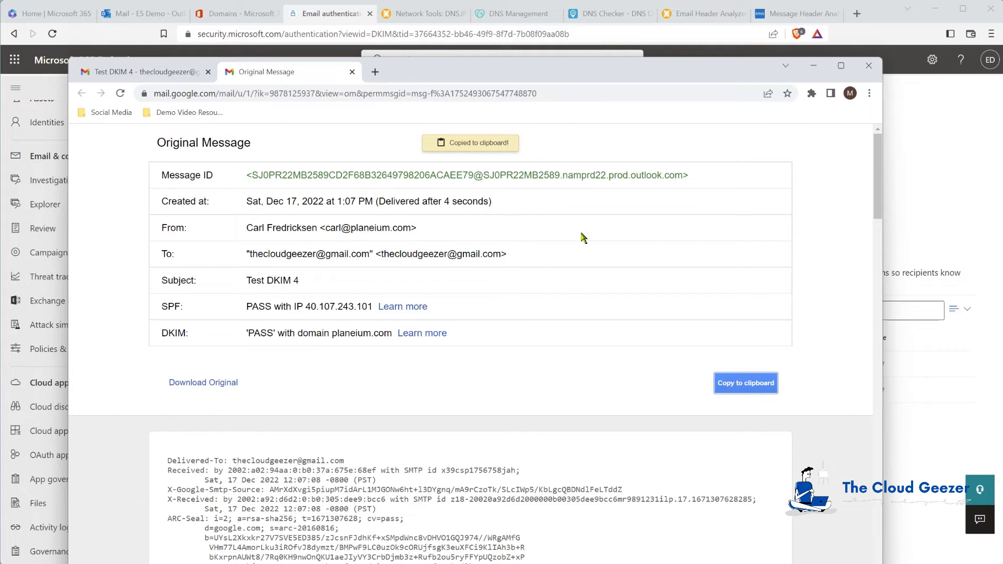
left_click(707, 13)
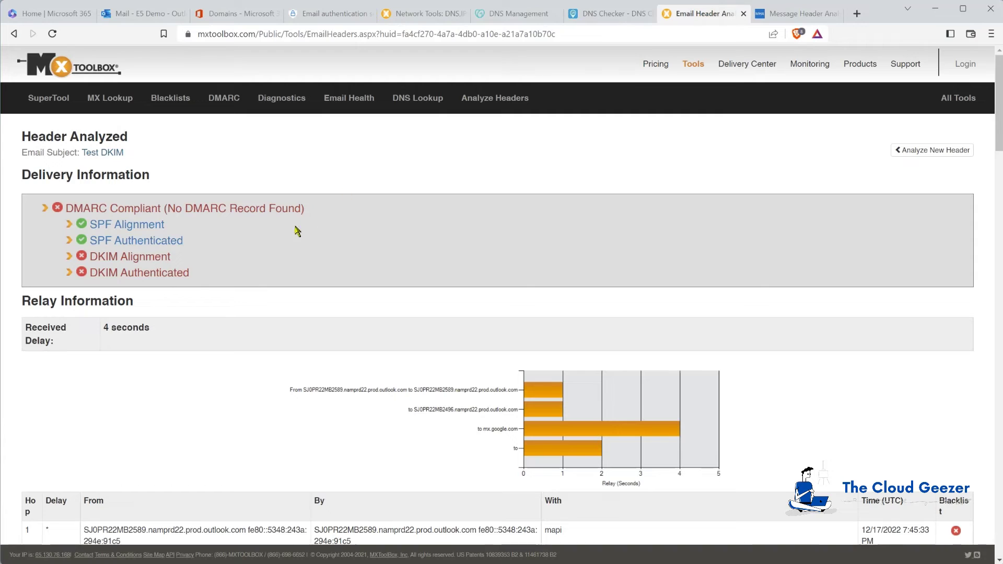
Paste the 'Test DKIM 4' source into MxToolbox's header analyzer and review the results.
left_click(918, 151)
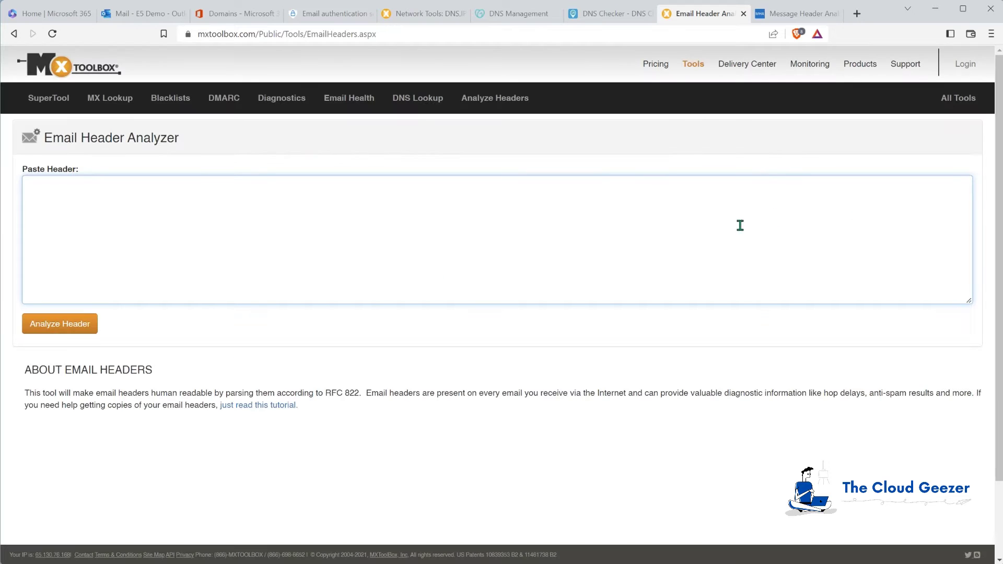
left_click(57, 238)
key("ctrl+v")
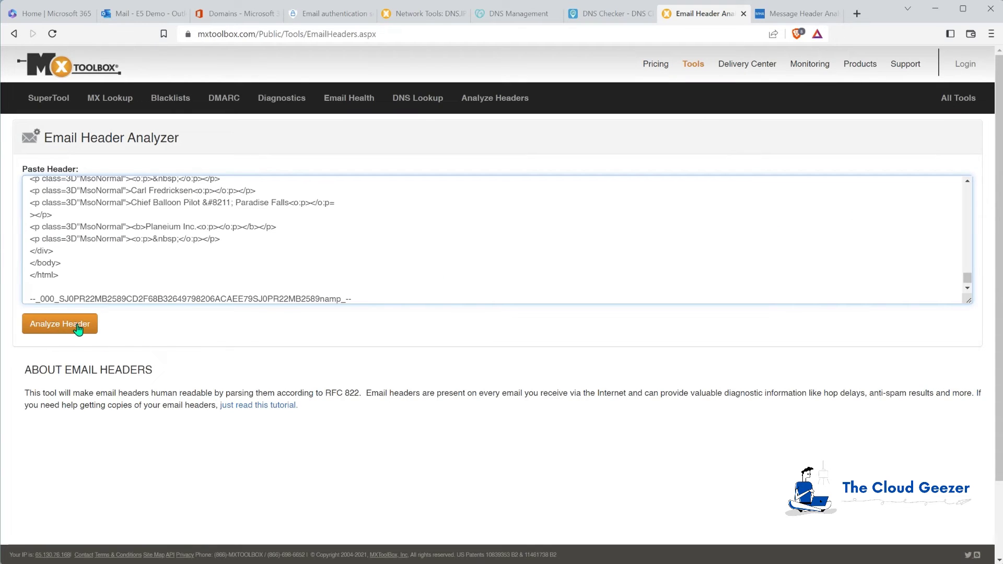
left_click(77, 326)
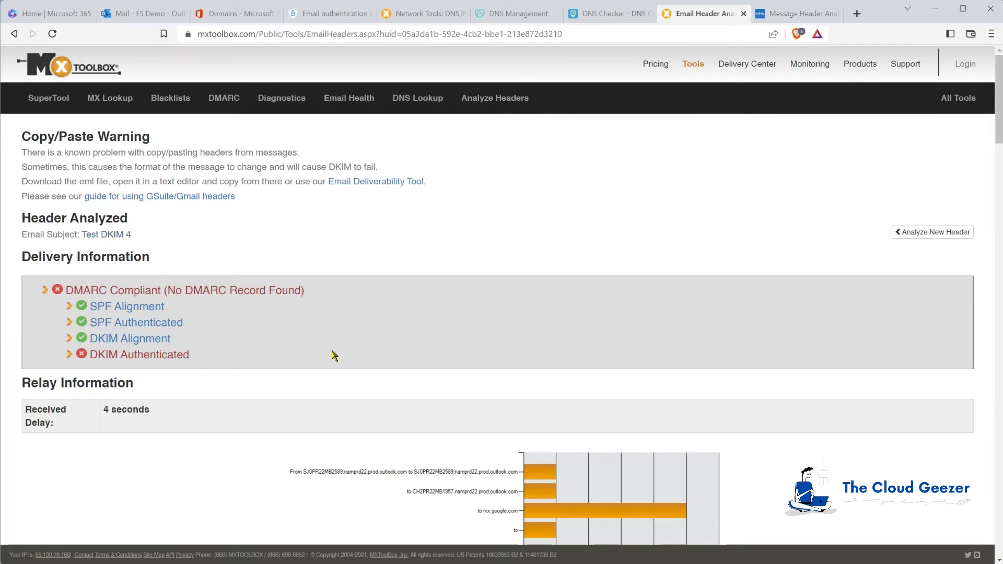
scroll(303, 353, "down", 6)
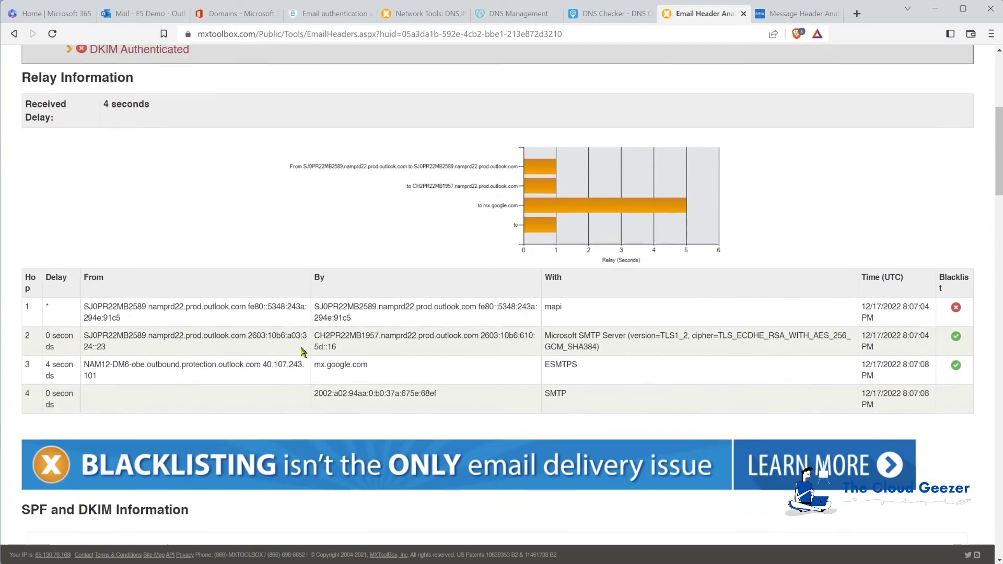
scroll(303, 353, "down", 9)
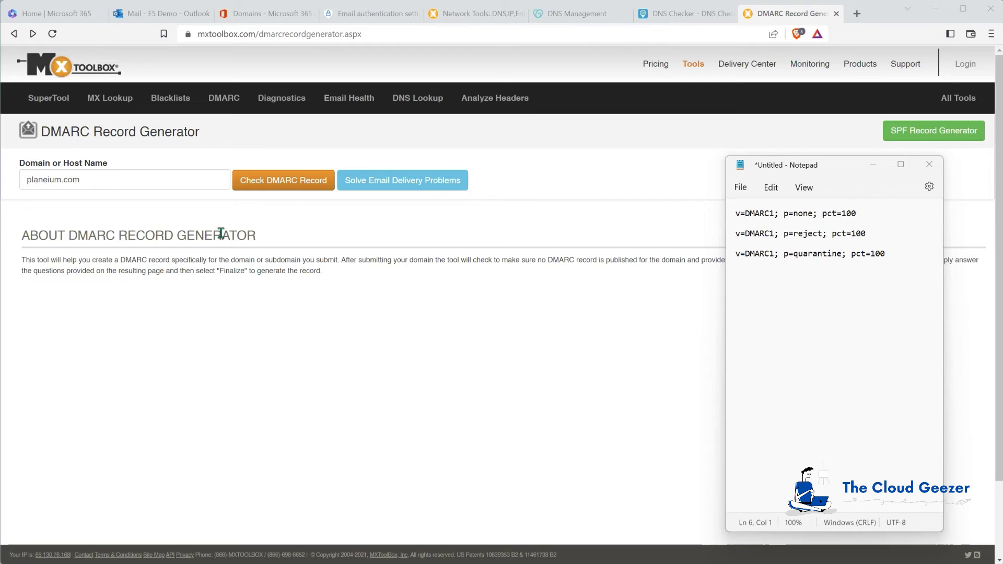
Set the failure policy to None in the MXToolbox DMARC generator for planeium.com.
left_click(286, 185)
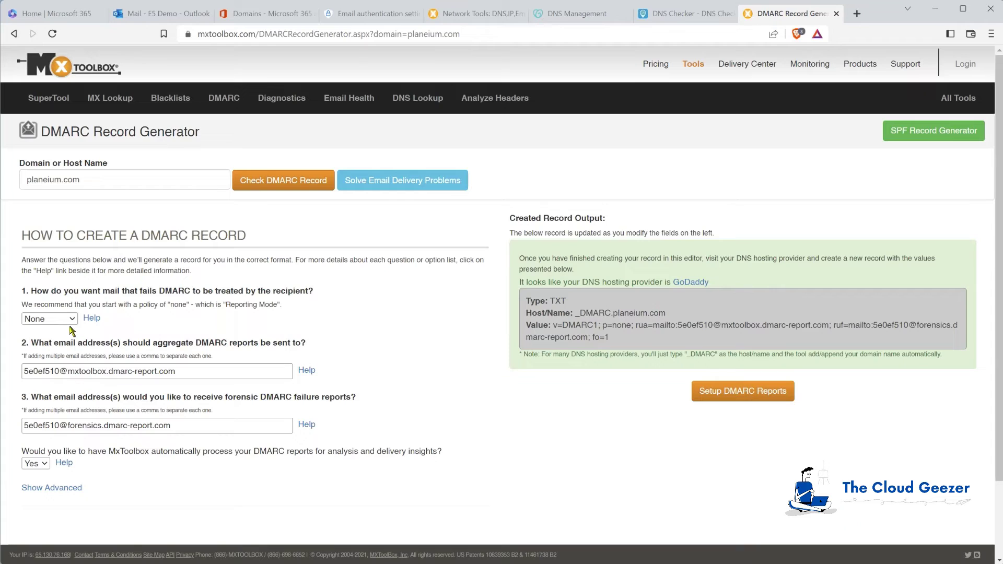
left_click(176, 371)
left_click(185, 372)
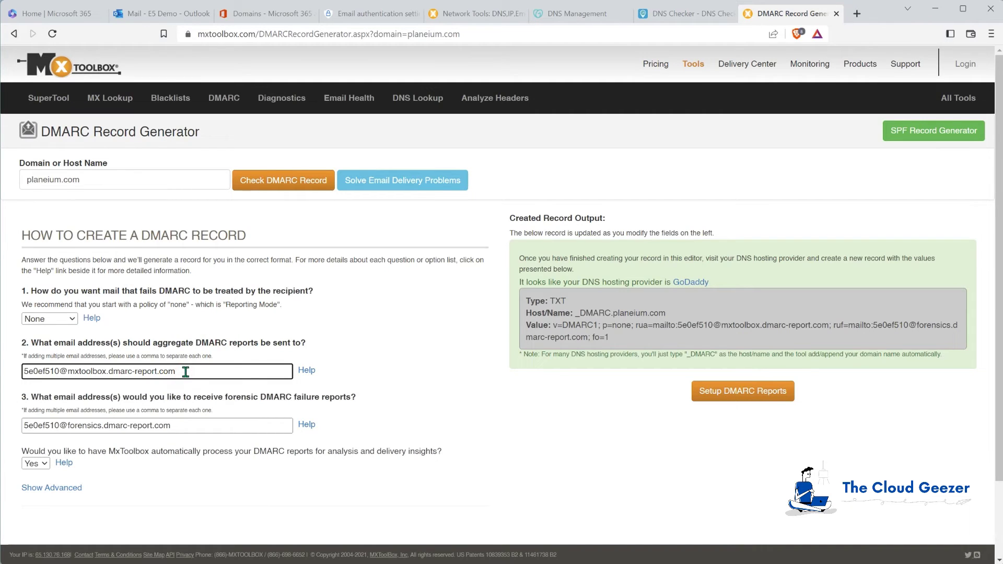
left_click(71, 320)
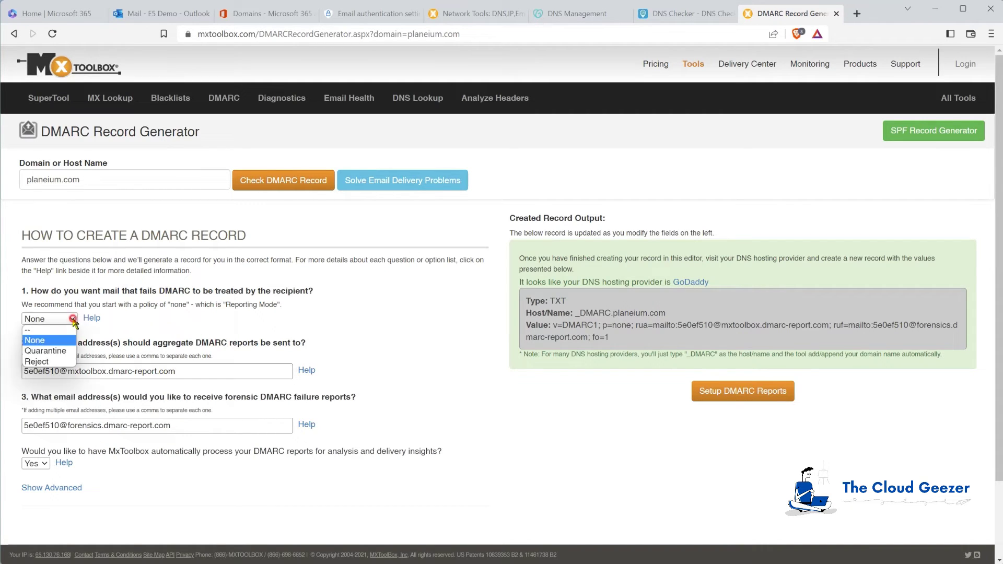
left_click(56, 354)
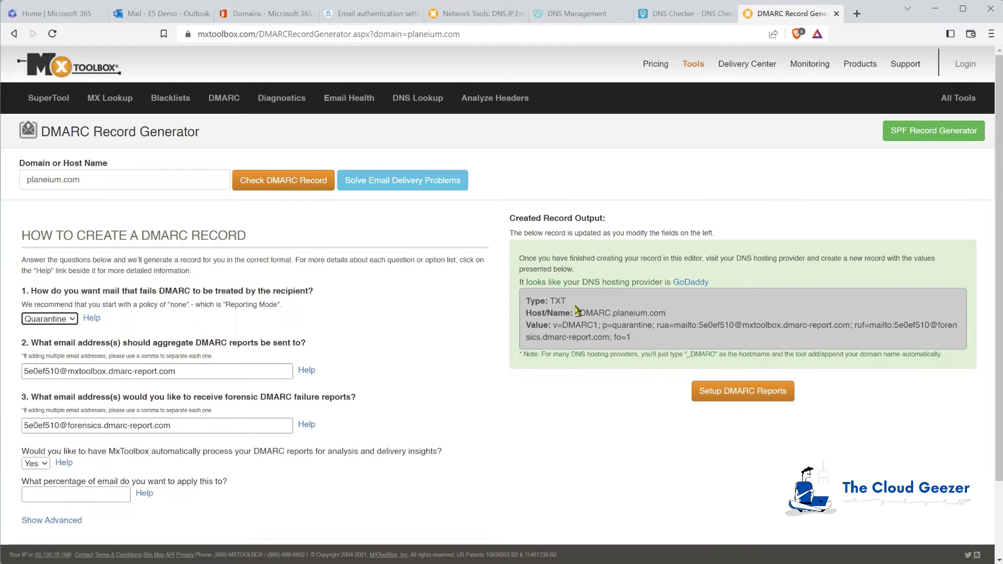
left_click(72, 320)
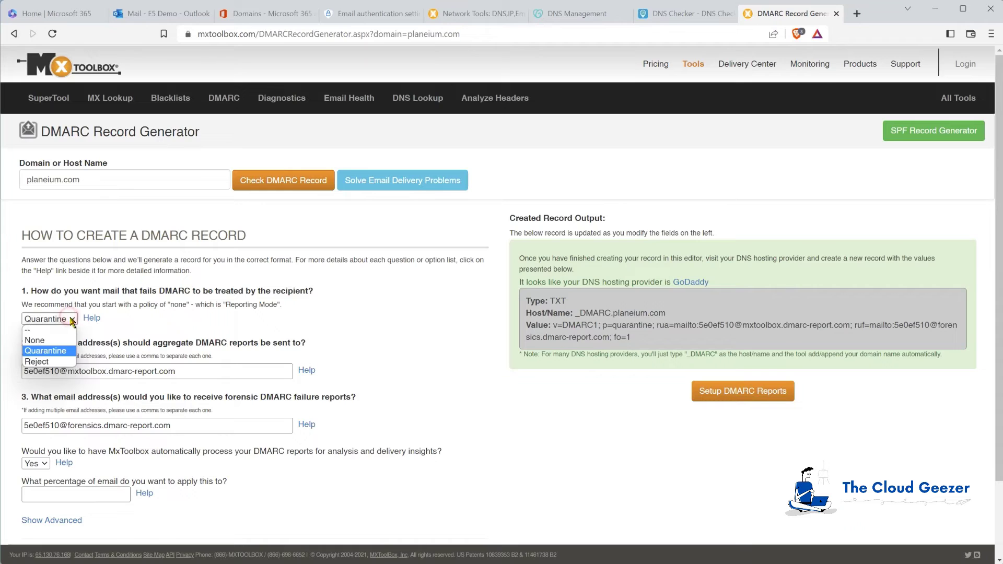
left_click(48, 340)
Replace the aggregate and forensic report addresses with the admin address and copy the generated record value.
triple_click(214, 371)
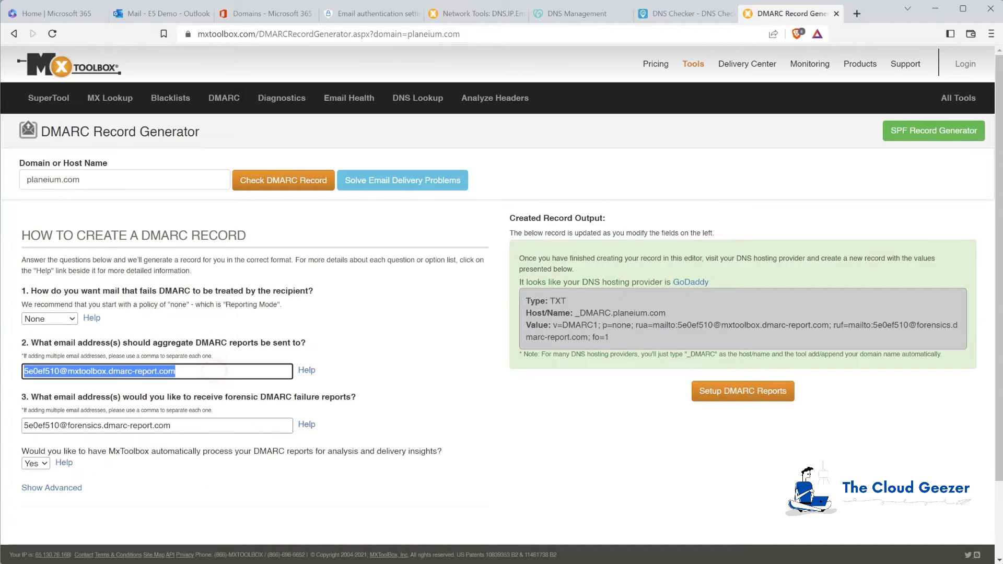
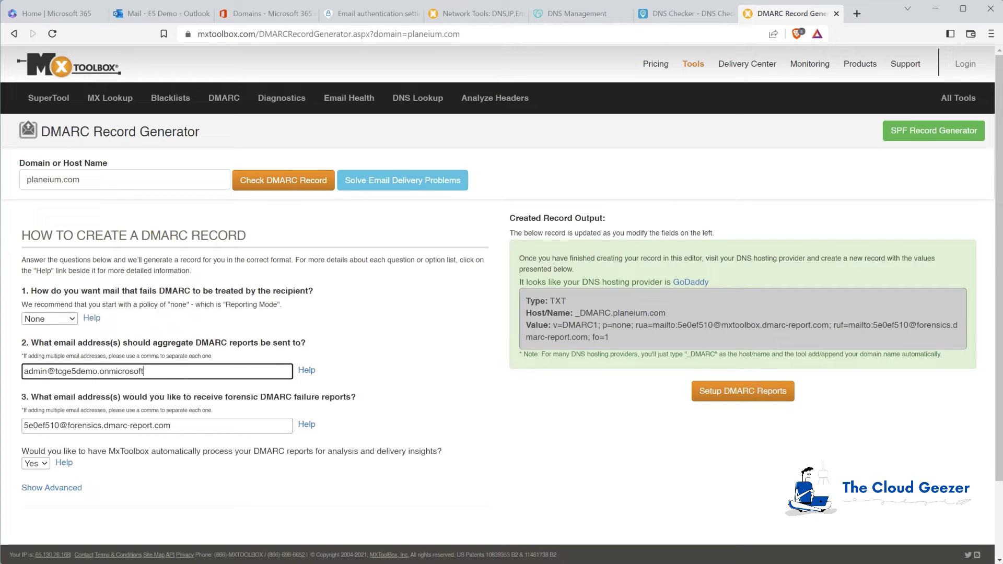
left_click_drag(163, 371, 7, 373)
left_click_drag(199, 426, 7, 430)
key("ctrl+v")
left_click_drag(395, 440, 410, 417)
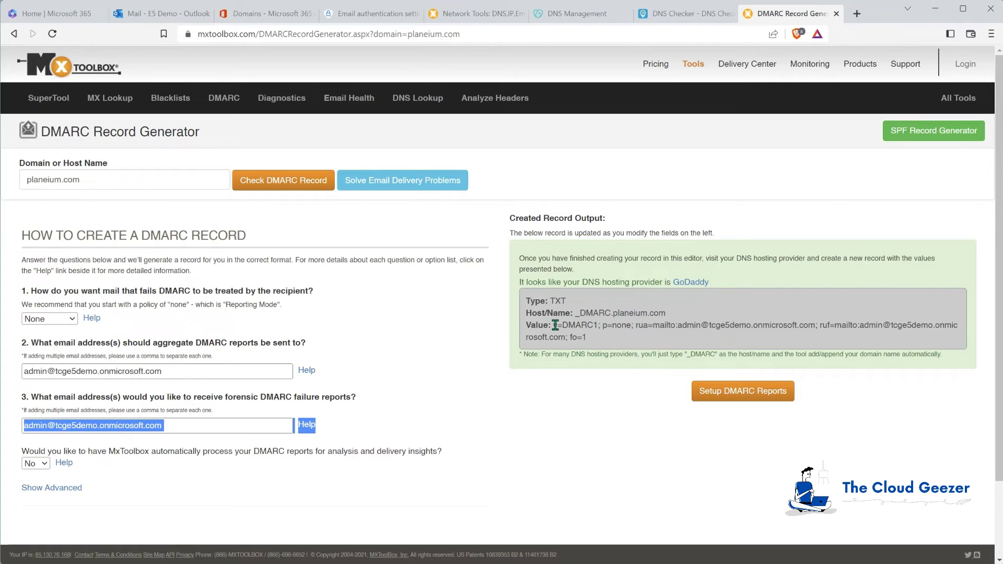
left_click_drag(554, 325, 587, 338)
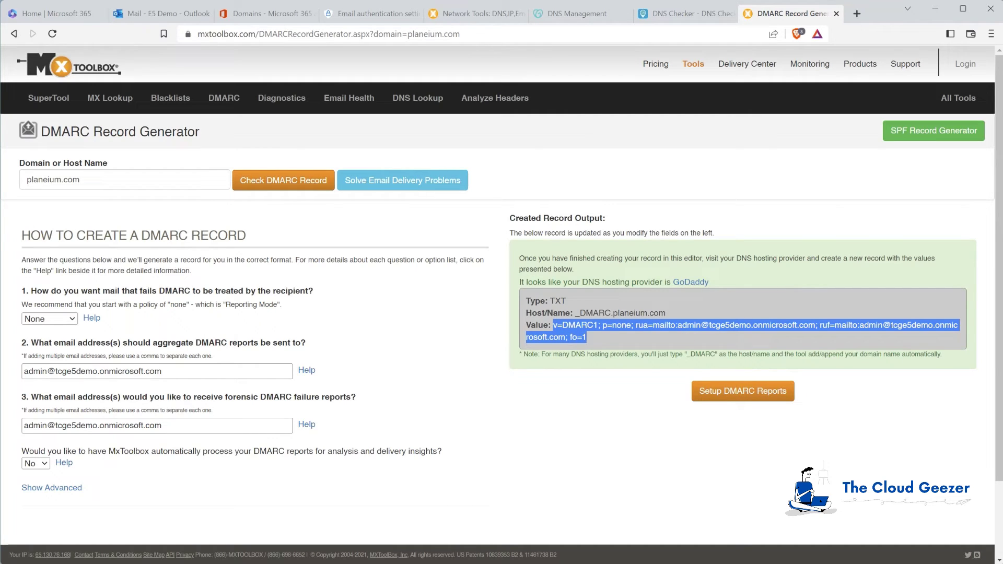
left_click(574, 13)
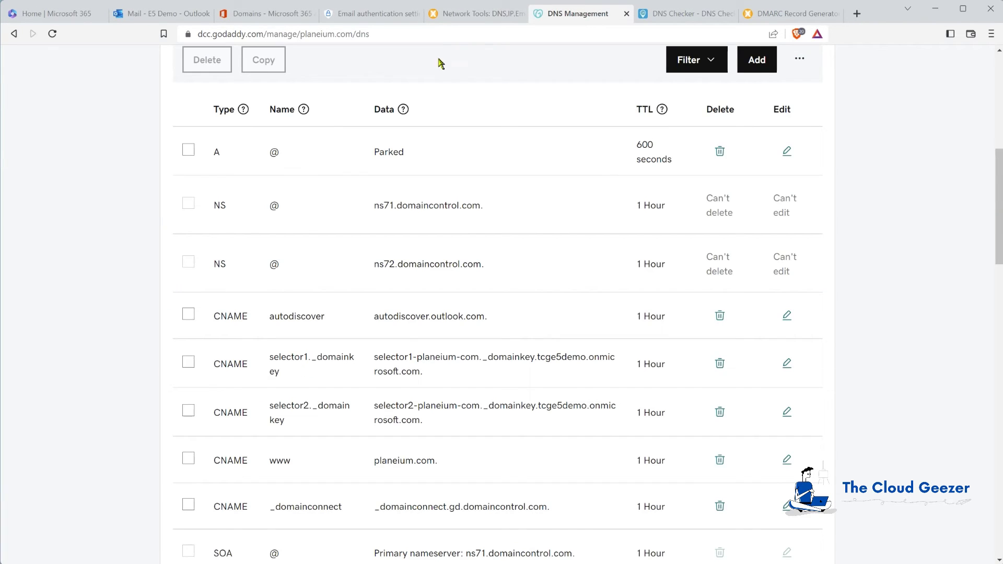
Add a TXT record named _DMARC to planeium.com holding the pasted v=DMARC1; p=none value.
left_click(773, 61)
left_click(265, 166)
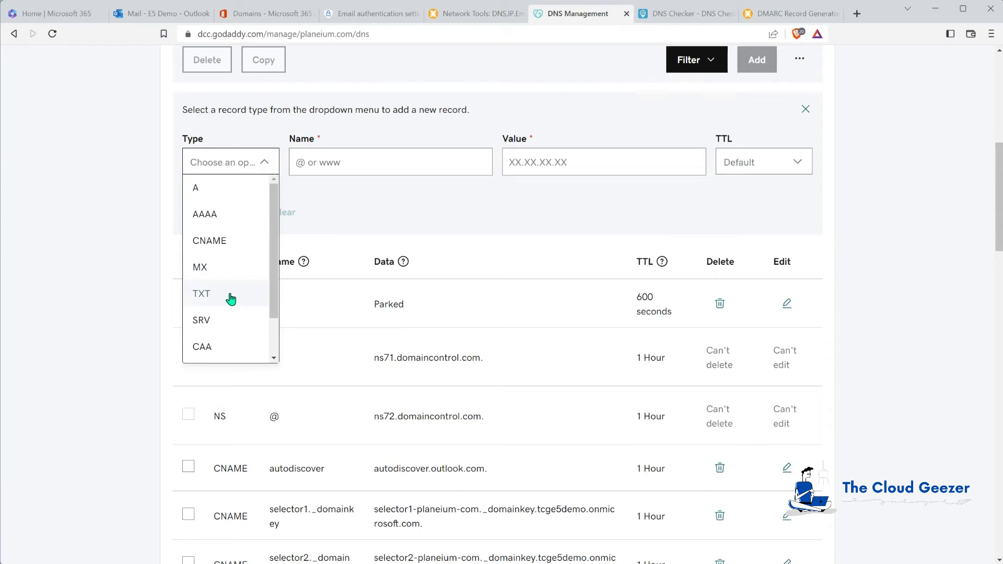
left_click(202, 294)
left_click(553, 160)
key("ctrl+v")
left_click(362, 158)
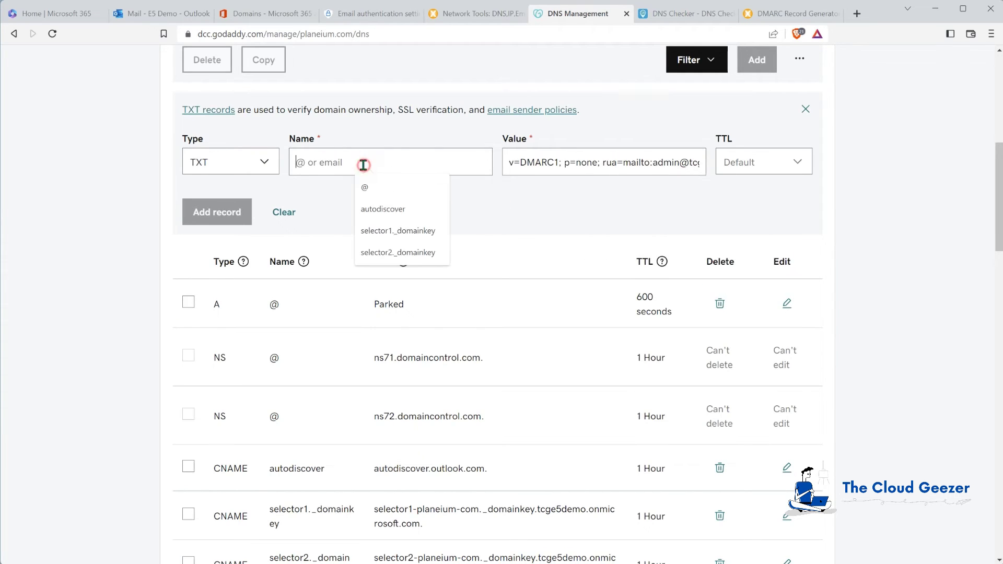
left_click(514, 208)
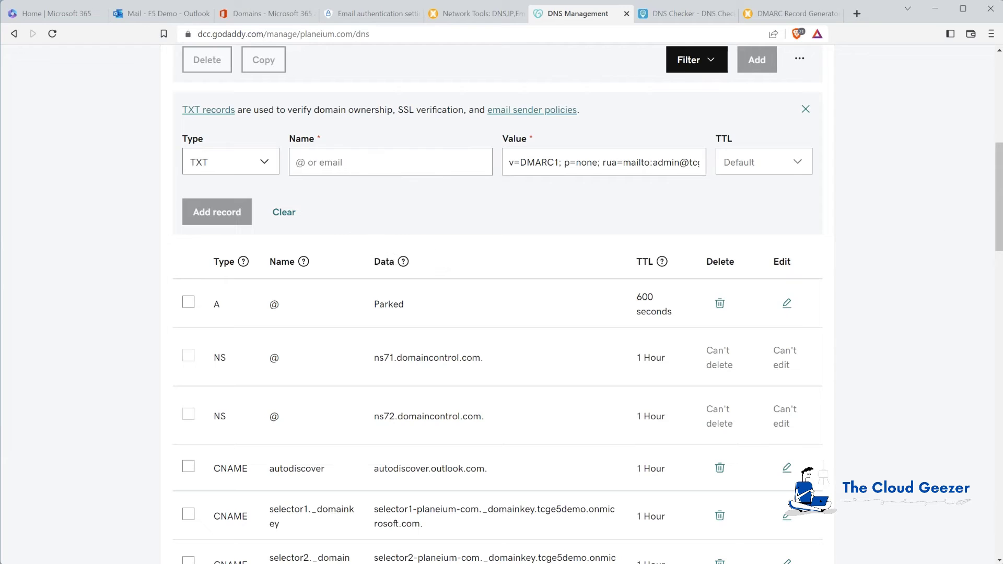
left_click(382, 163)
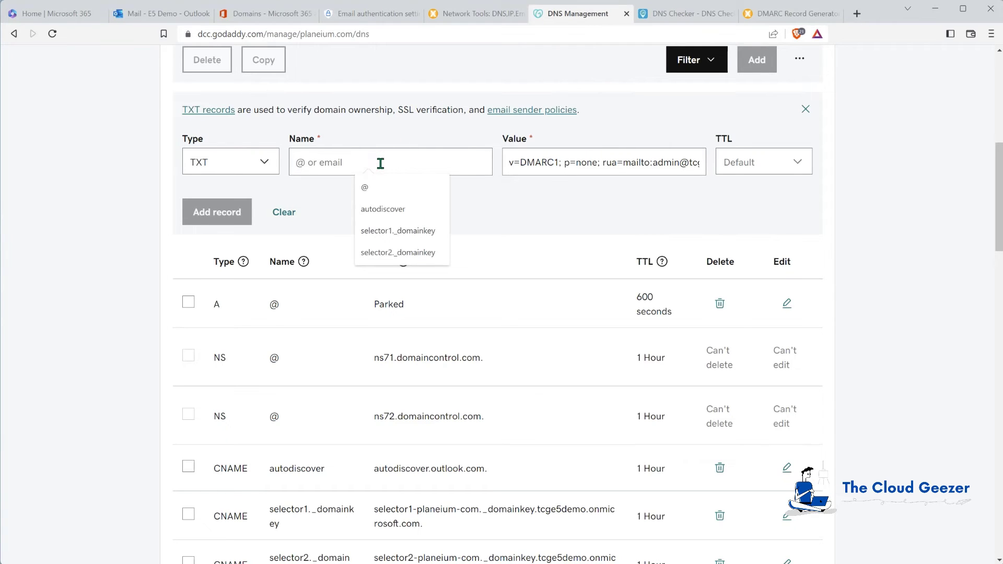
type("_DMARC")
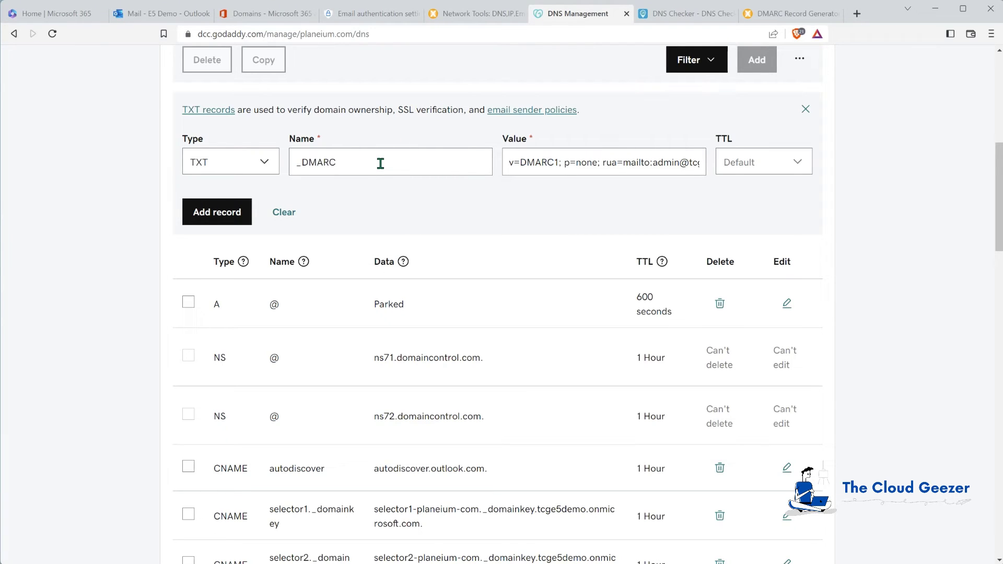
left_click(222, 213)
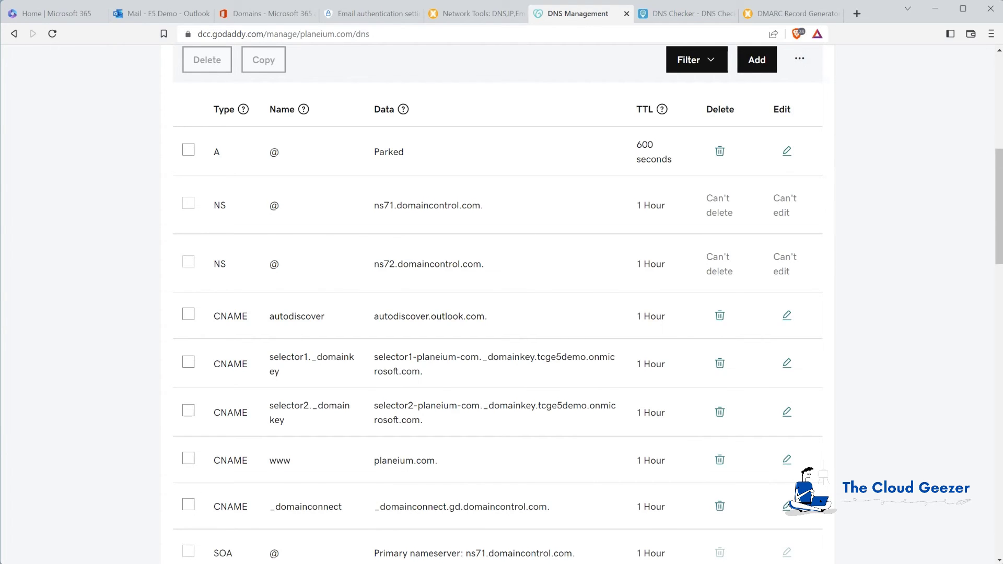
key("ctrl+Tab")
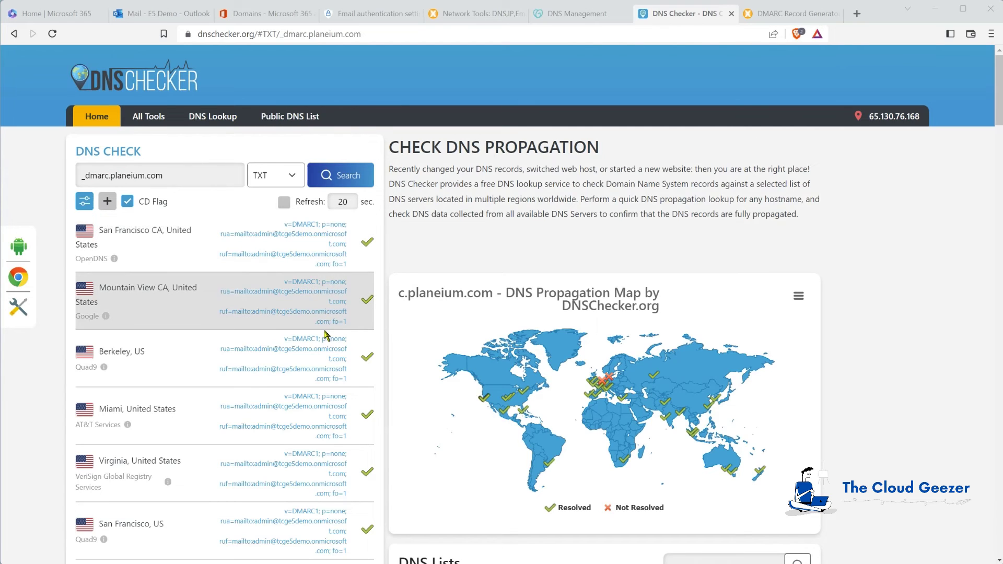
Recheck TXT propagation for _dmarc.planeium.com and confirm the p=none record resolves worldwide.
left_click(350, 186)
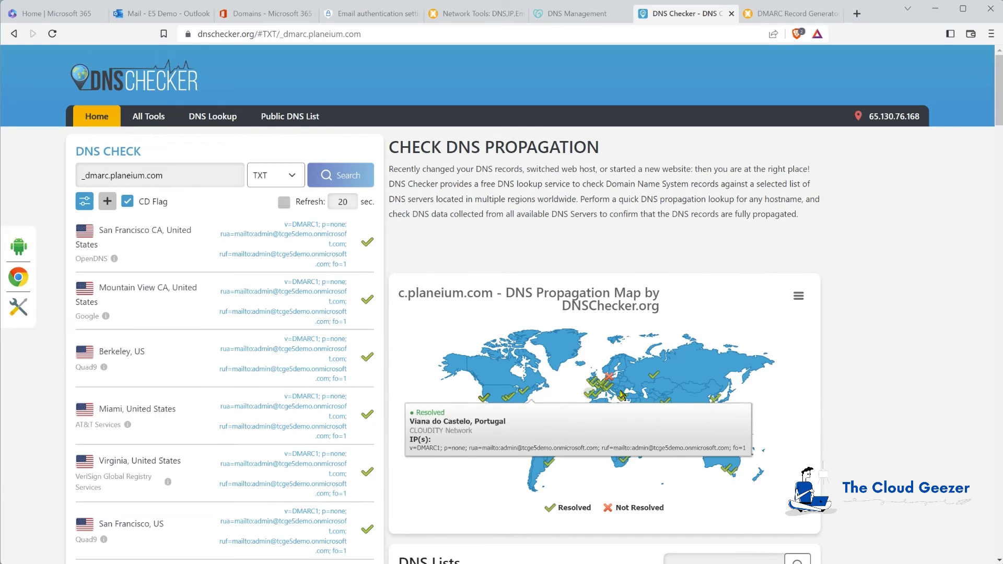
mouse_move(609, 378)
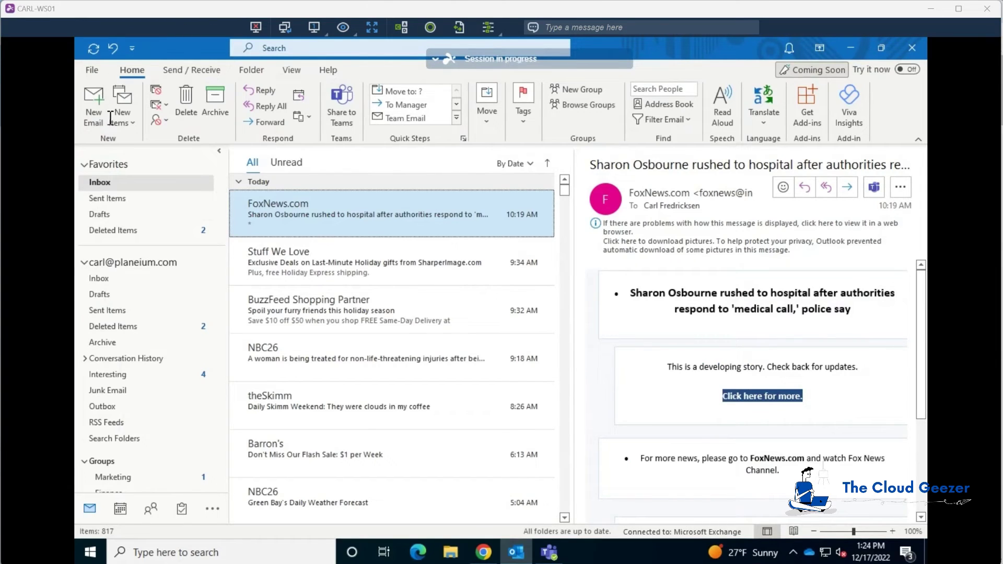
Send a test email 'Test DKIM 5' with body 'Hi' to the Gmail test address.
left_click(94, 105)
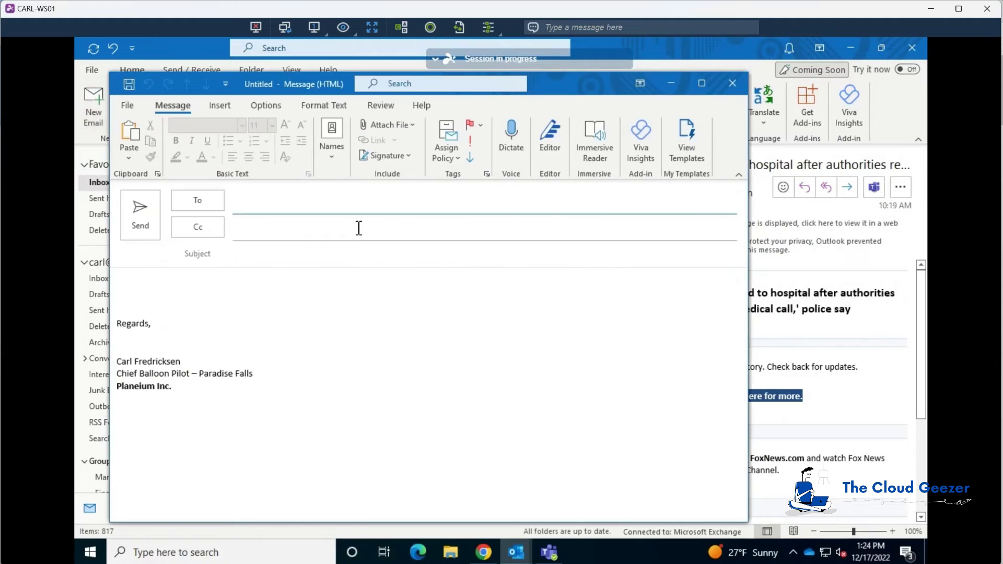
type("the")
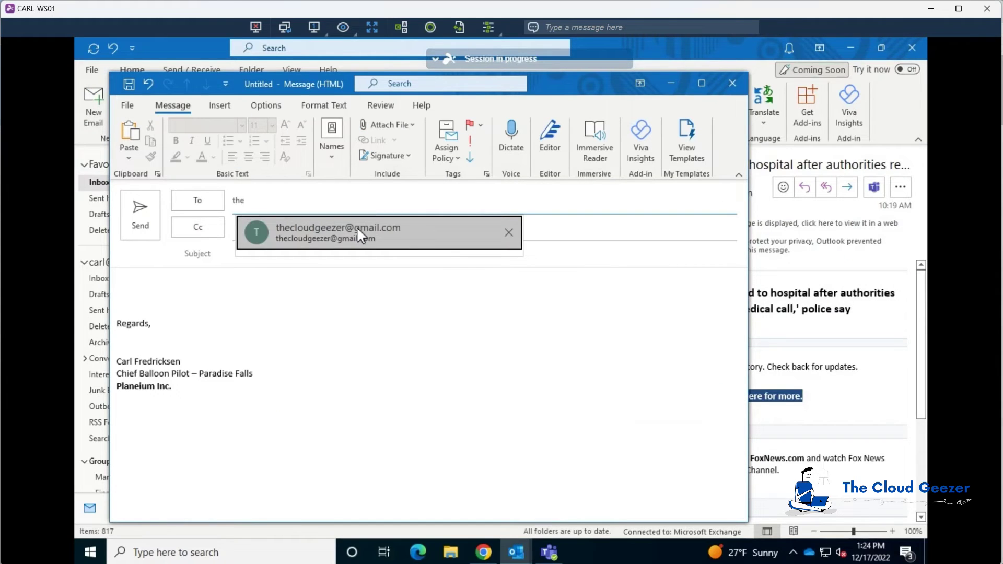
key("Tab")
key("Tab")
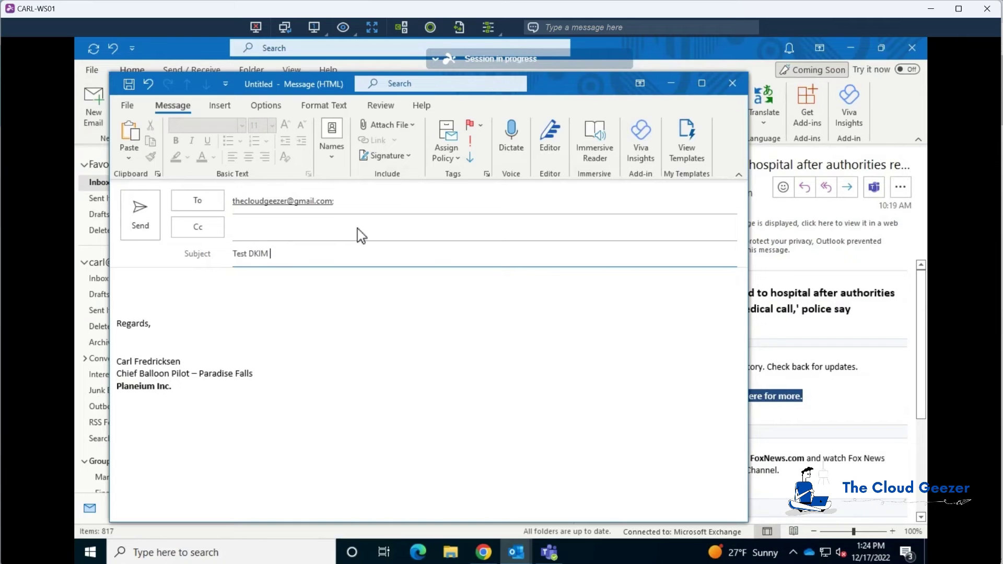
left_click(375, 285)
type("Hi")
left_click(145, 215)
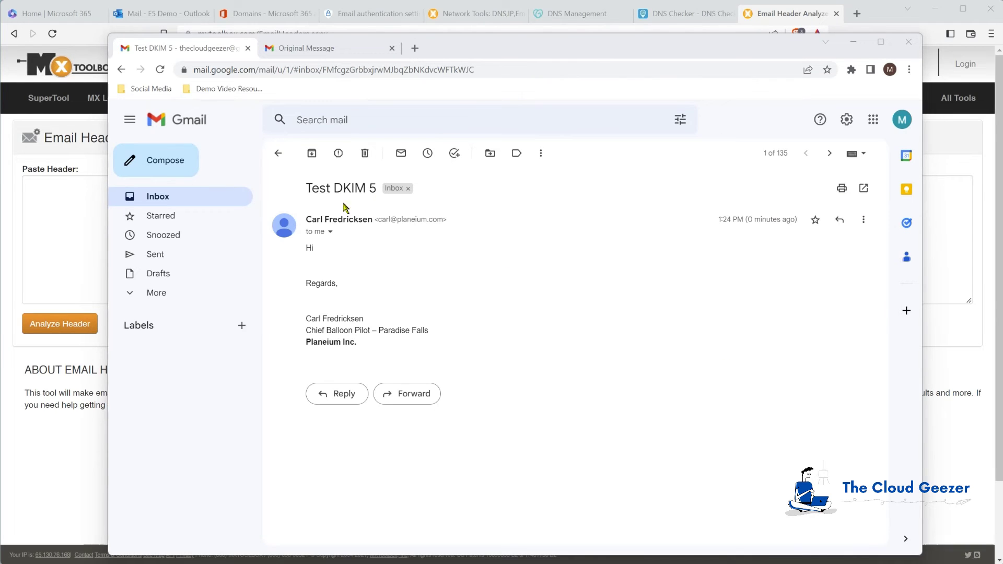
Copy the Test DKIM 5 message's original source and analyze it in MxToolbox's header analyzer.
left_click(863, 220)
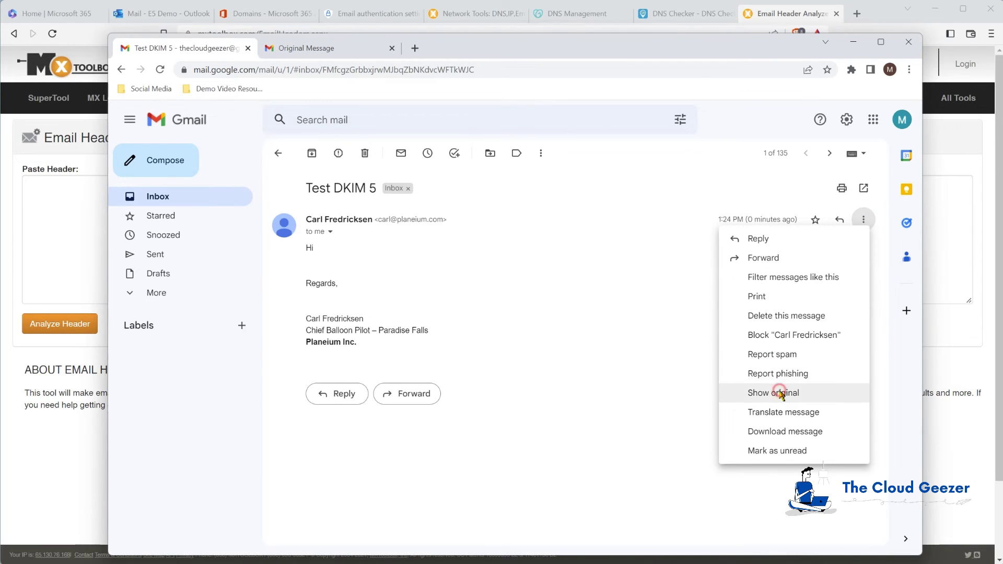
left_click(778, 393)
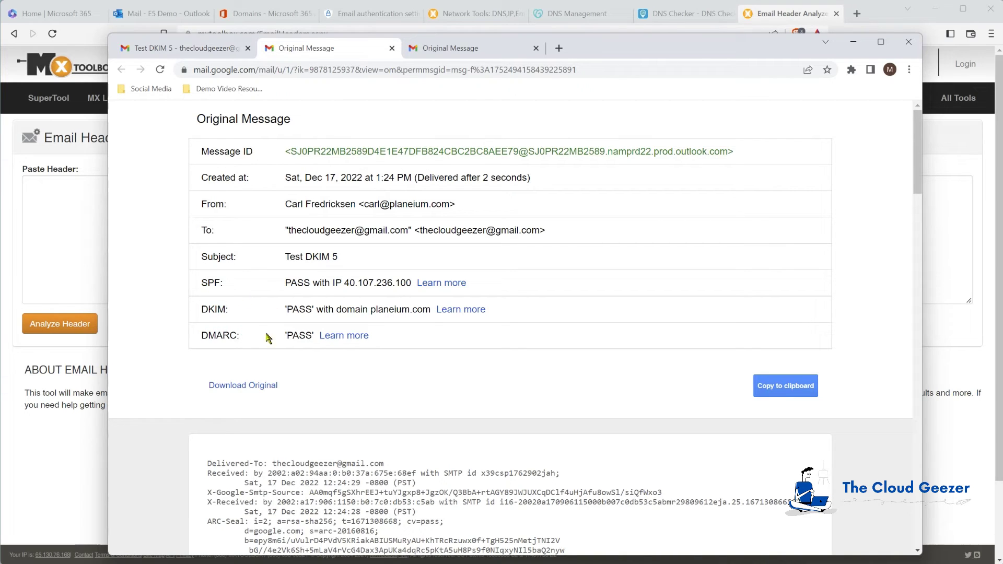
left_click(784, 390)
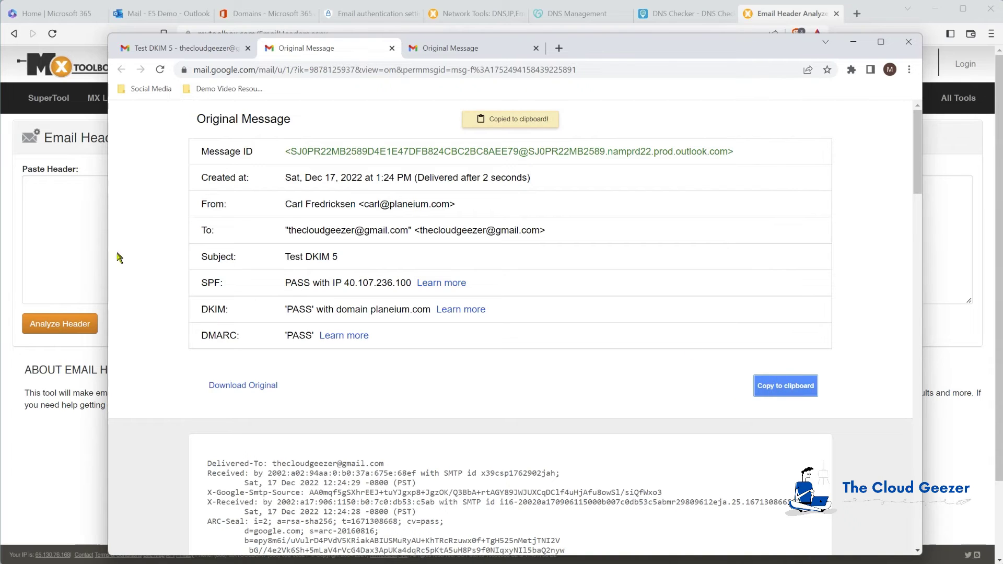
left_click(58, 216)
key("ctrl+v")
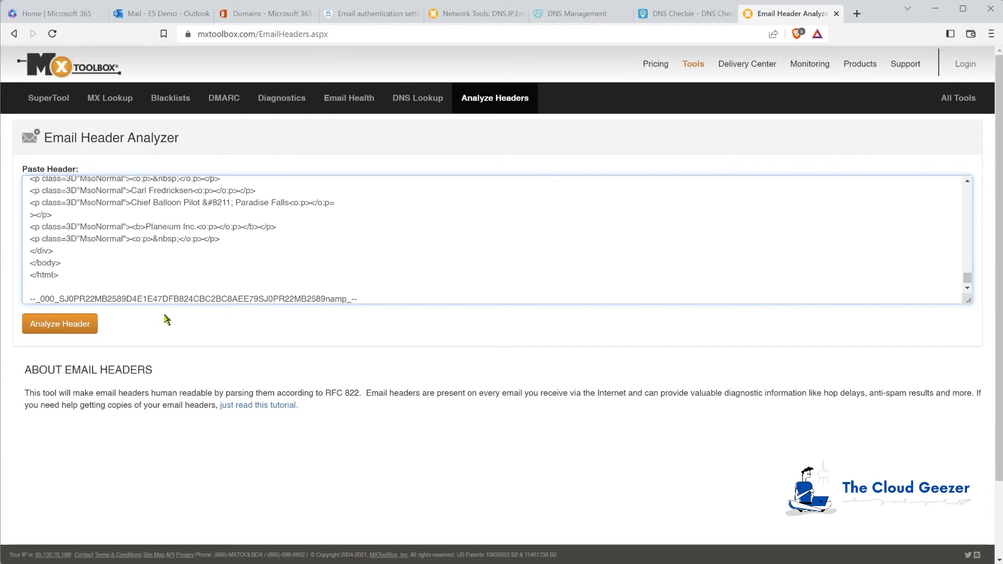
left_click(68, 330)
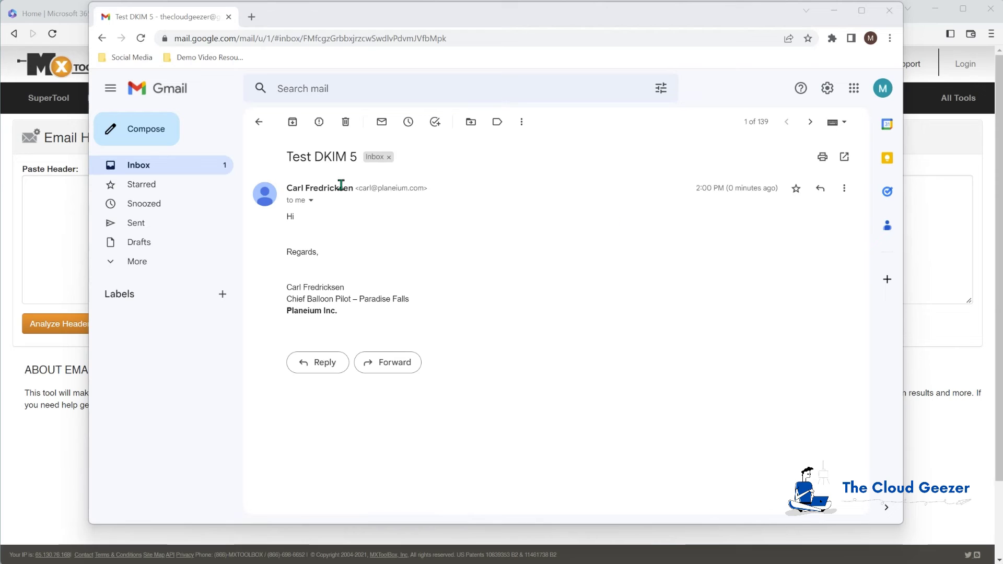
Show the newer Test DKIM 5 message's original and review the dkim=pass and dmarc=pass results.
left_click(844, 189)
left_click(766, 362)
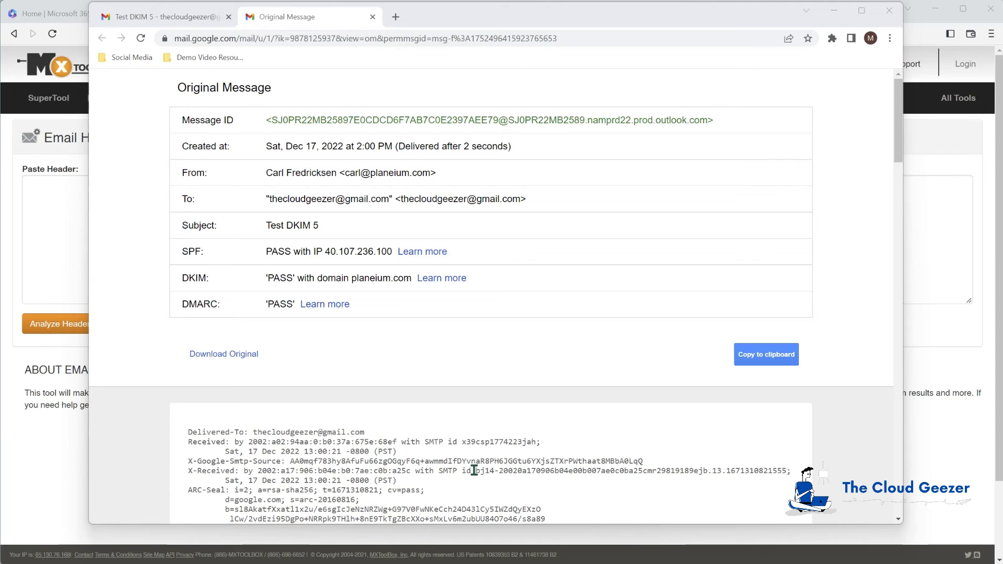
scroll(432, 449, "down", 1)
scroll(435, 445, "down", 4)
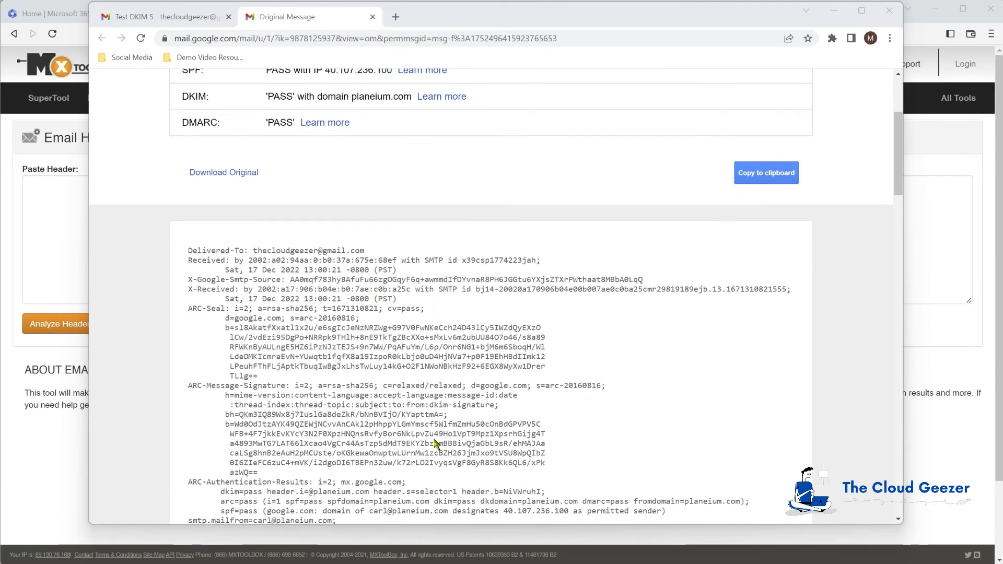
scroll(432, 445, "down", 1)
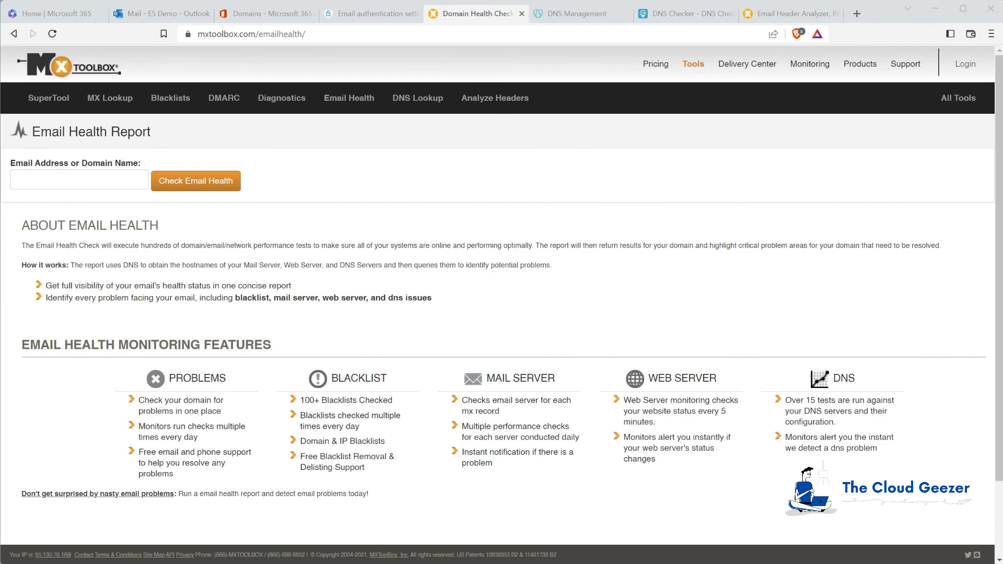
Run the MX Toolbox email health report for planeium.com.
left_click(45, 181)
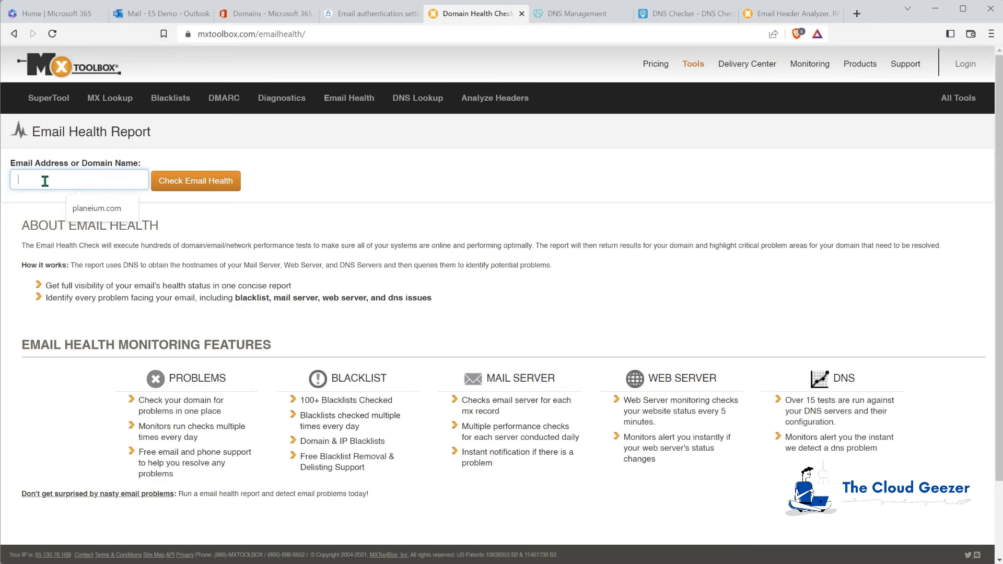
left_click(97, 208)
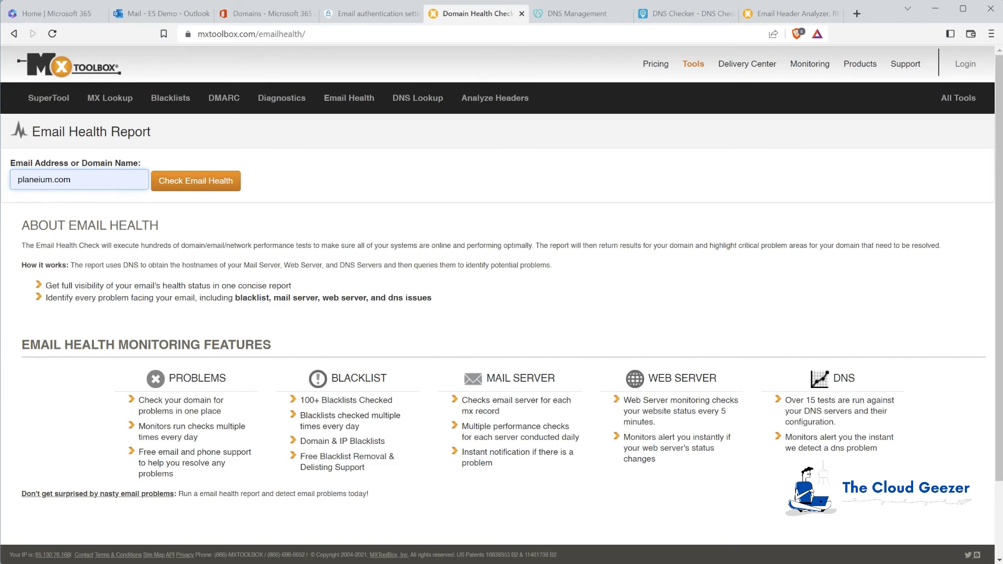
left_click(217, 182)
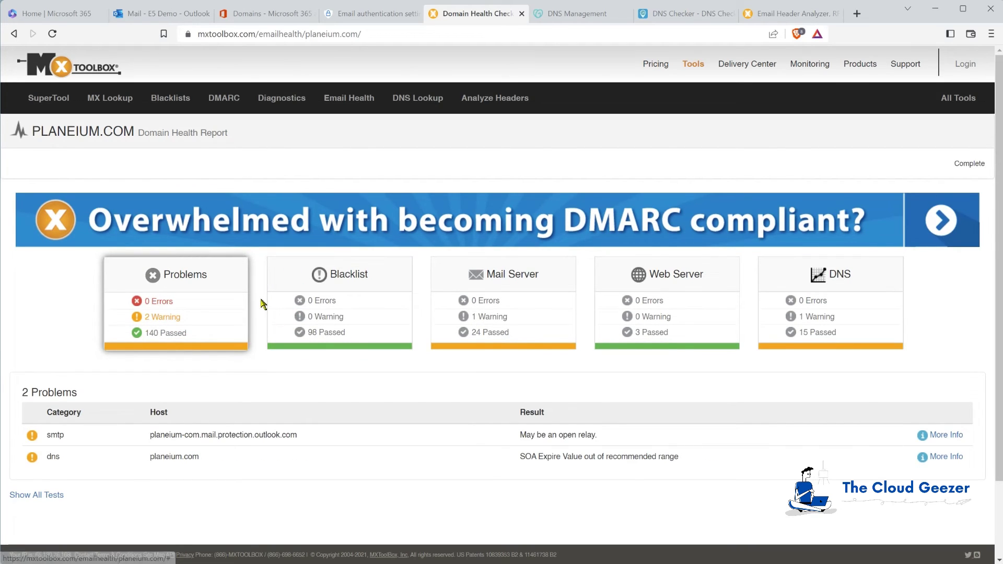
scroll(262, 304, "down", 1)
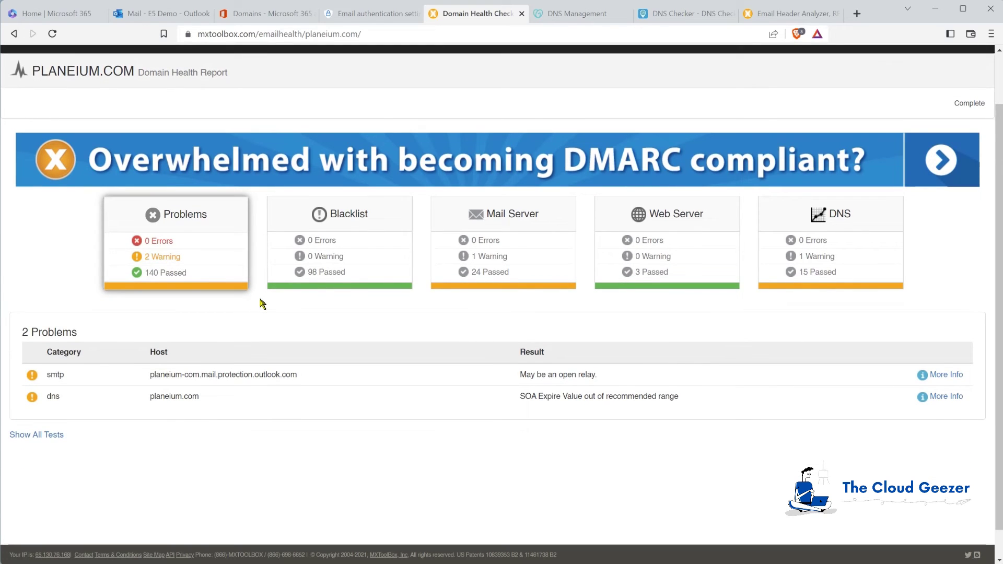
scroll(264, 302, "down", 1)
List all tests and review the Blacklist, Mail Server and DMARC result tables.
left_click(55, 405)
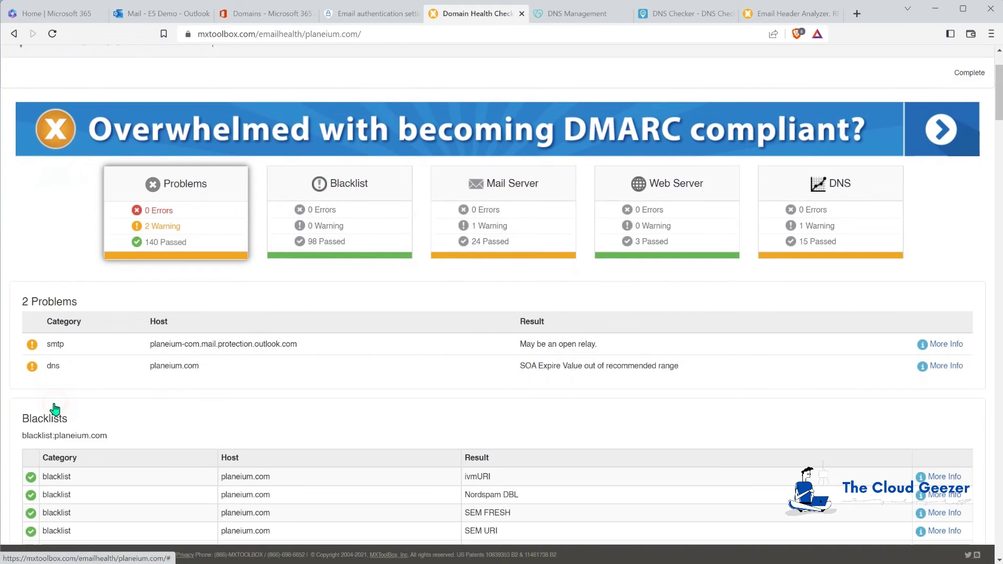
scroll(252, 369, "down", 1)
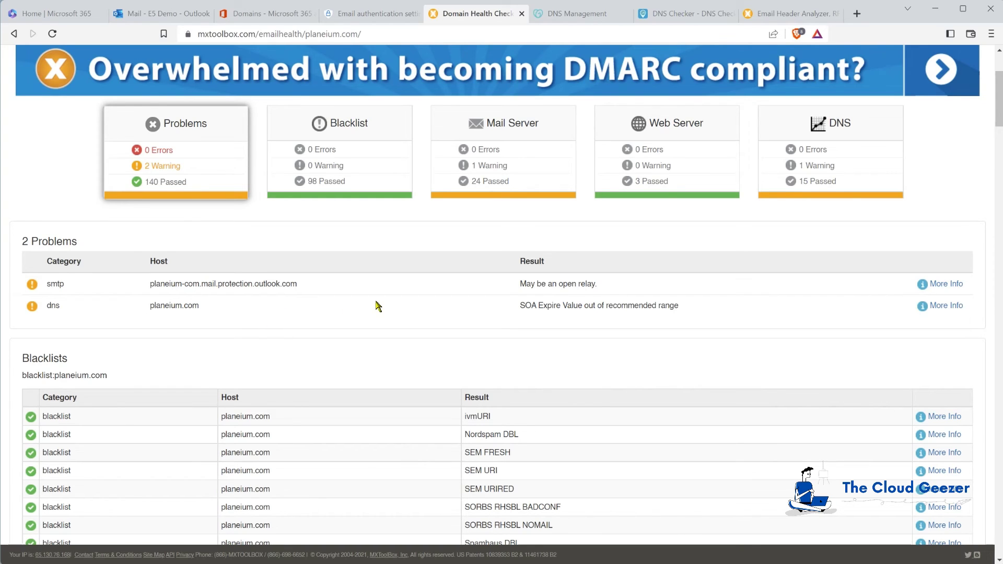
scroll(369, 334, "down", 3)
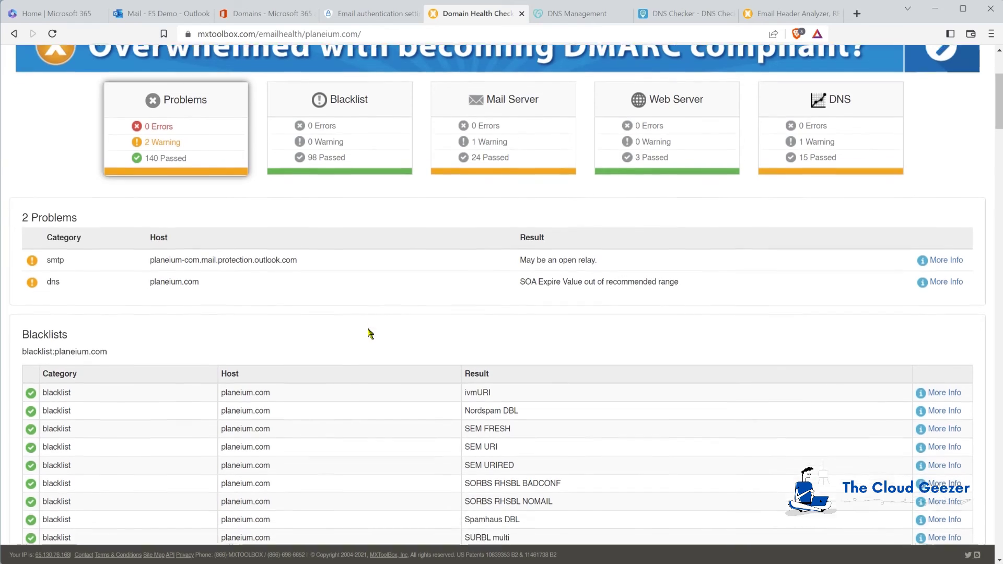
scroll(369, 334, "down", 5)
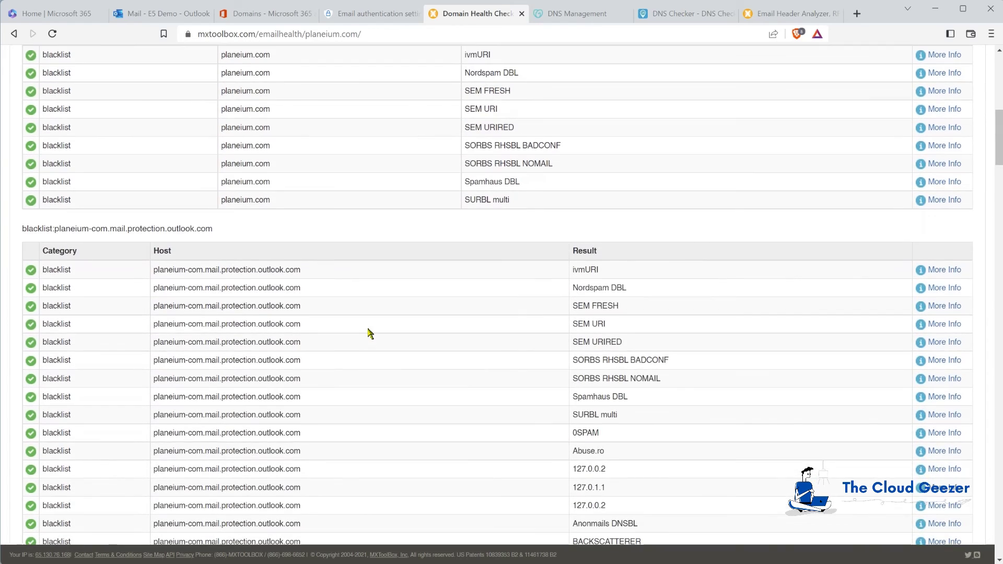
scroll(369, 334, "down", 5)
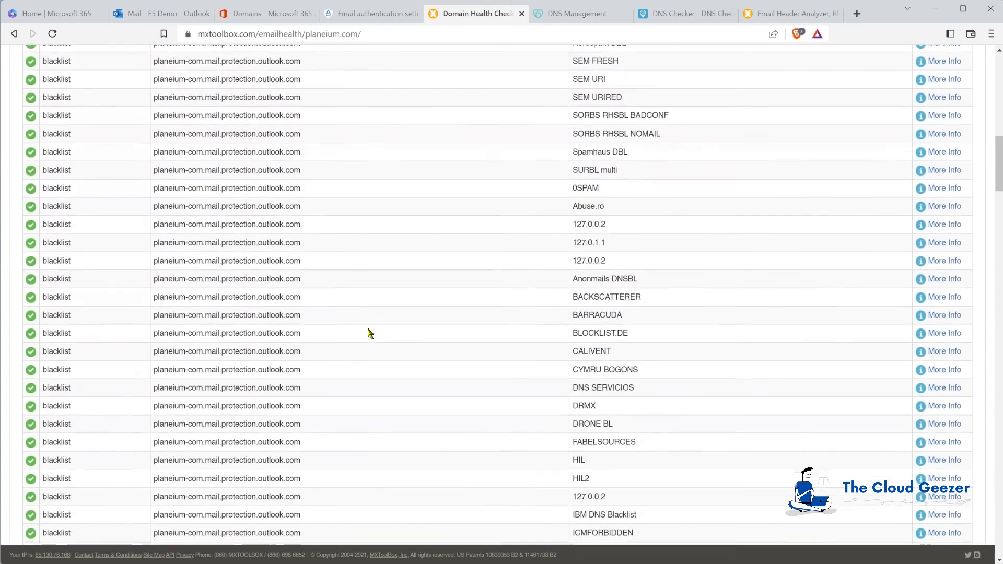
scroll(369, 333, "down", 6)
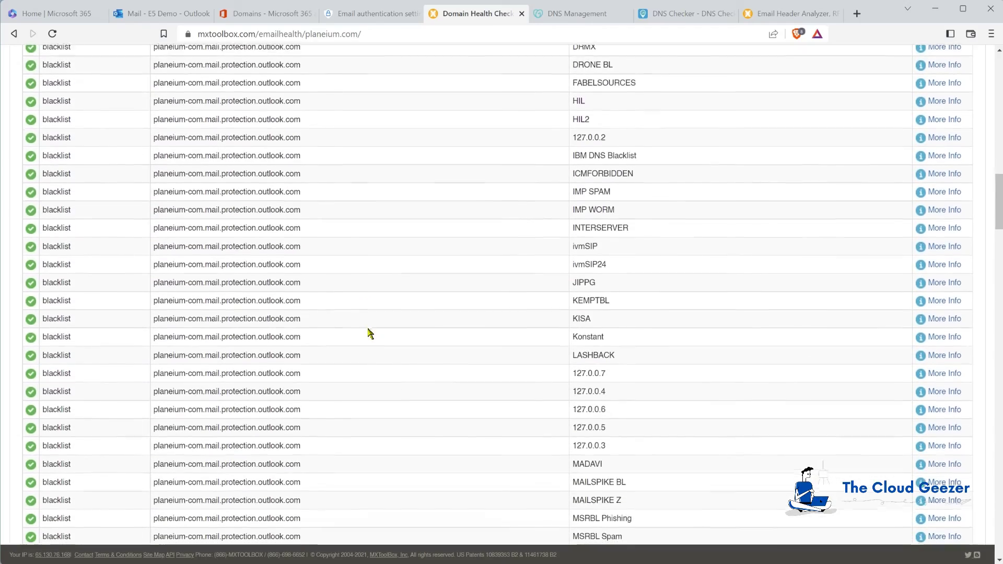
scroll(370, 333, "down", 10)
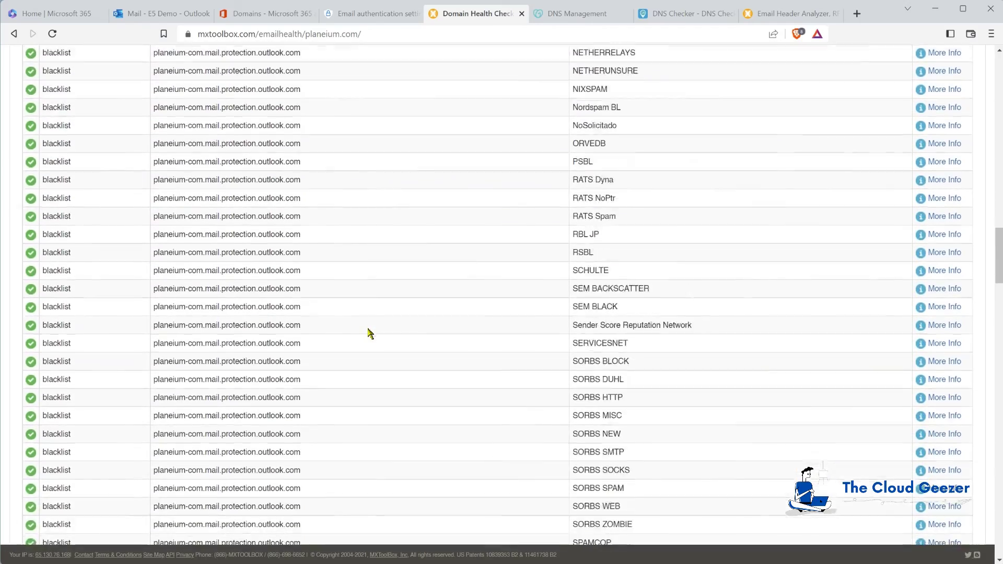
scroll(369, 333, "down", 8)
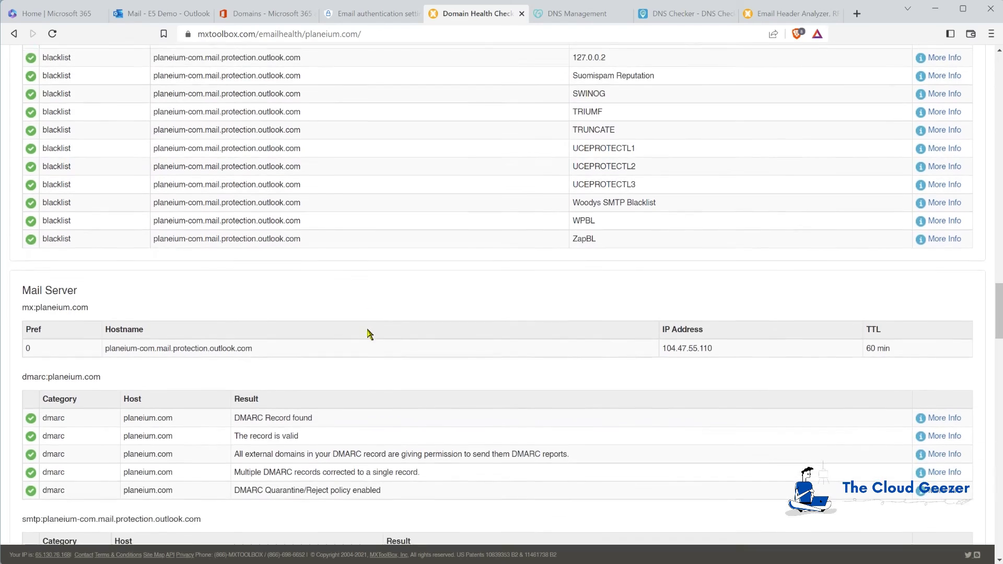
scroll(370, 333, "down", 1)
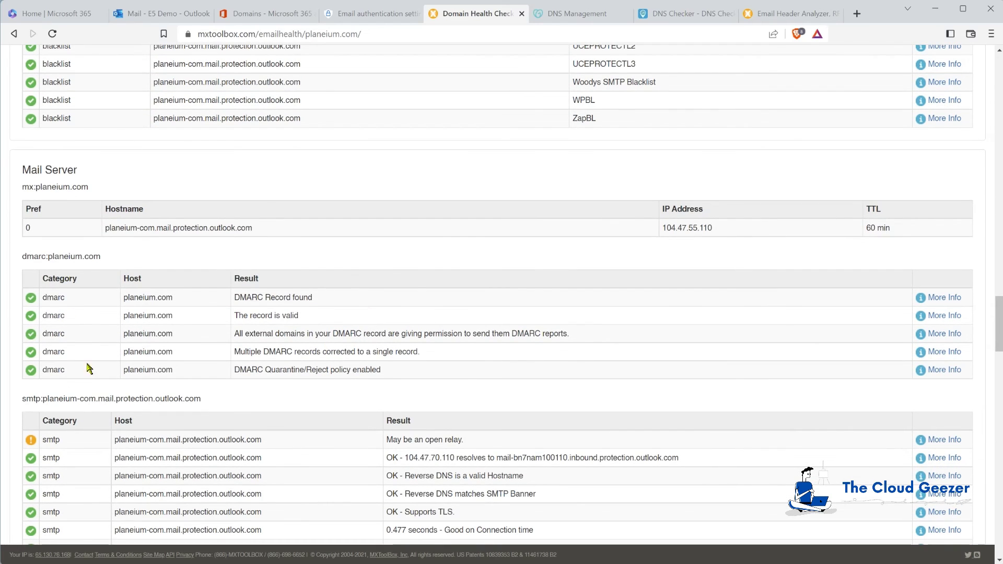
scroll(318, 389, "down", 2)
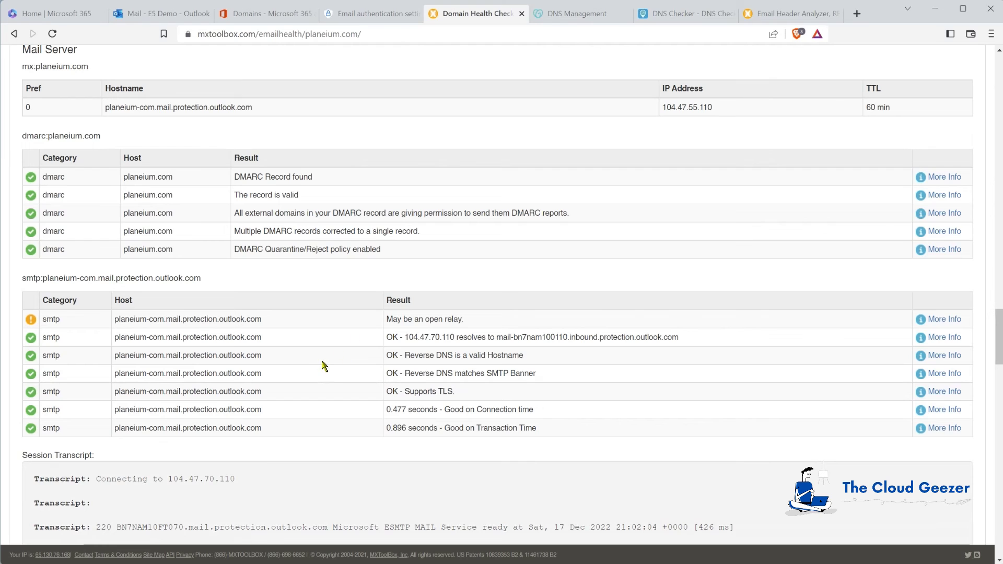
scroll(324, 366, "down", 2)
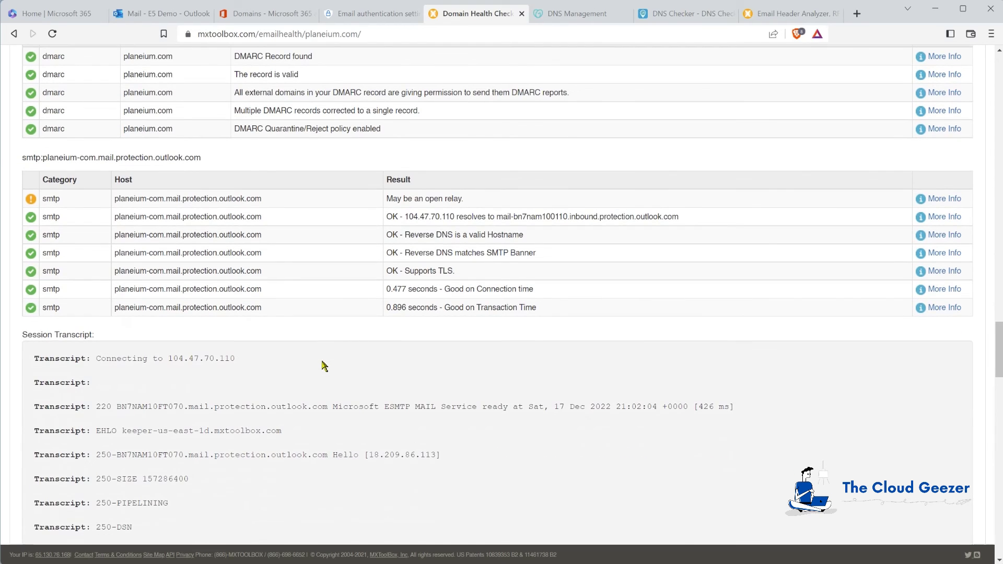
scroll(324, 368, "up", 1)
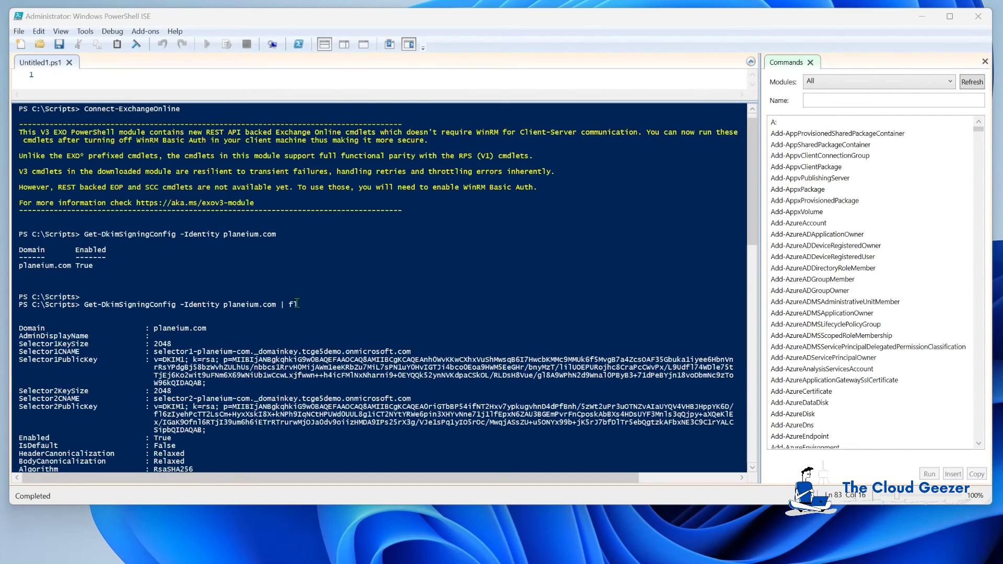
Review the Get-DkimSigningConfig output for planeium.com showing Enabled True and Status Valid.
scroll(333, 293, "down", 4)
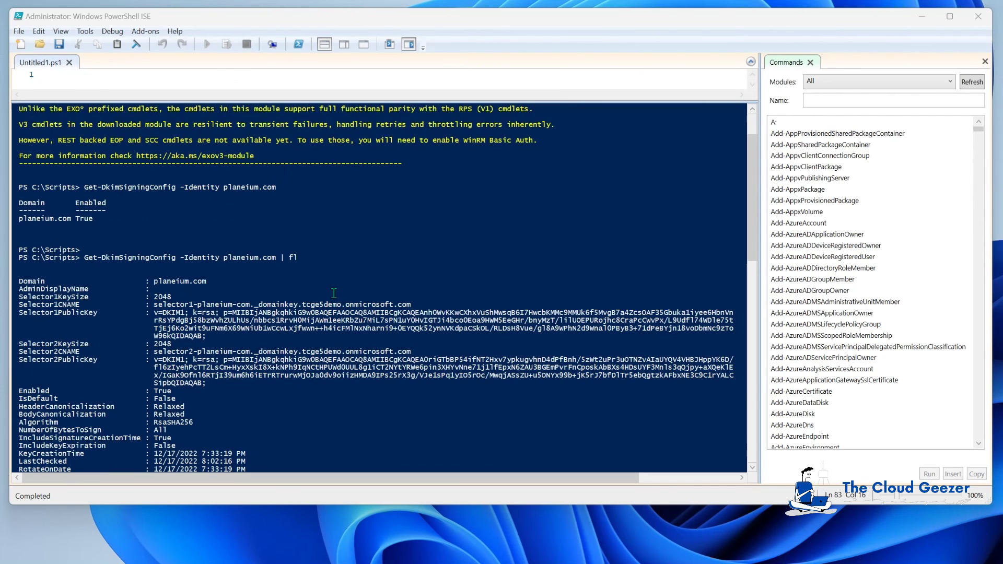
scroll(334, 293, "down", 3)
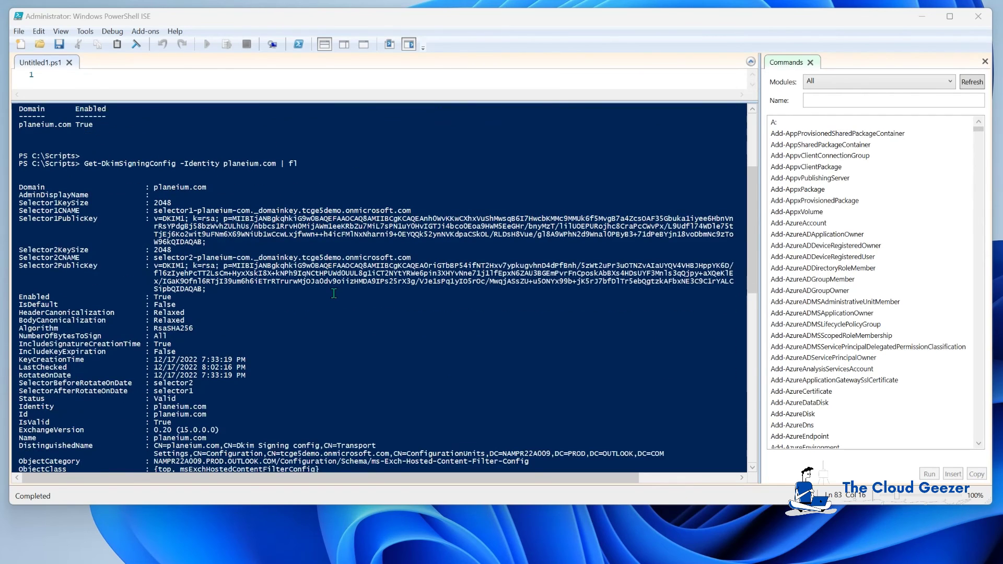
scroll(334, 293, "down", 1)
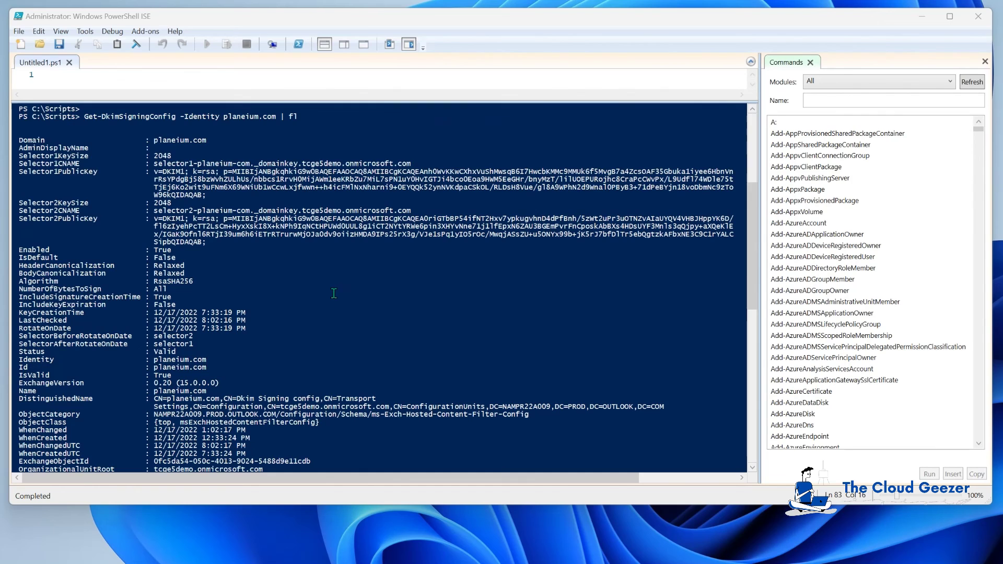
scroll(334, 293, "down", 3)
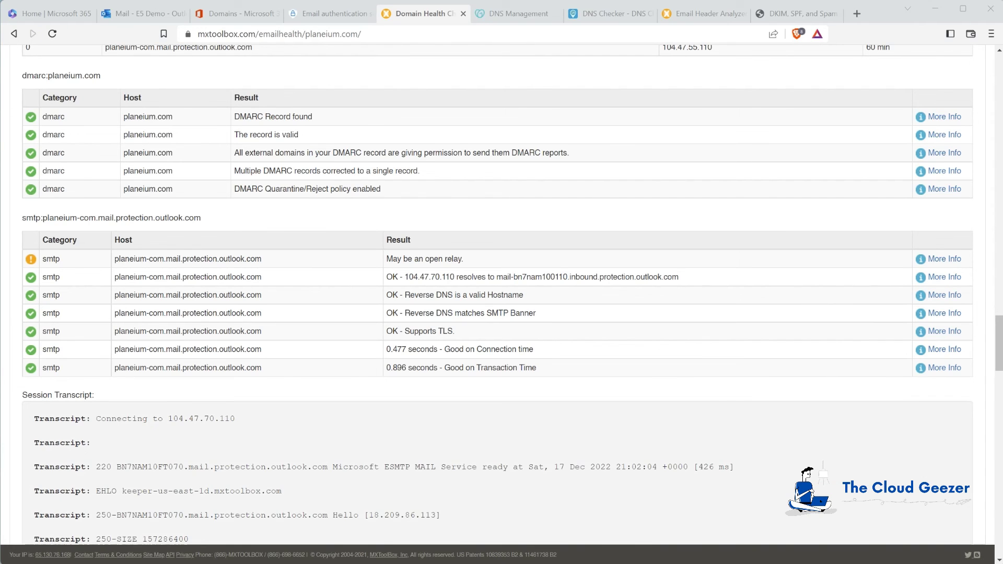
Select the random test address offered on DKIMValidator.com to copy it.
left_click(792, 14)
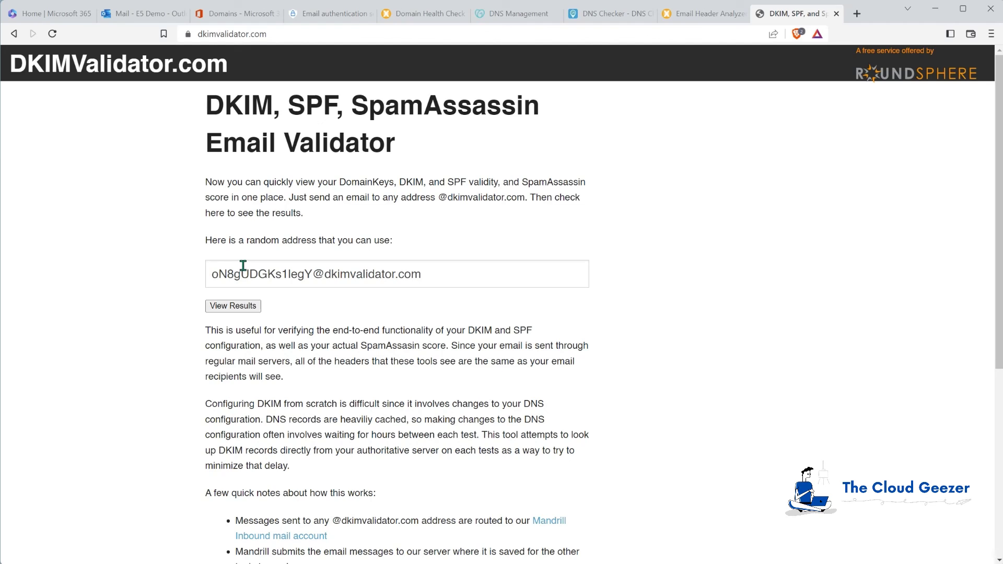
left_click_drag(456, 278, 192, 268)
key("ctrl+c")
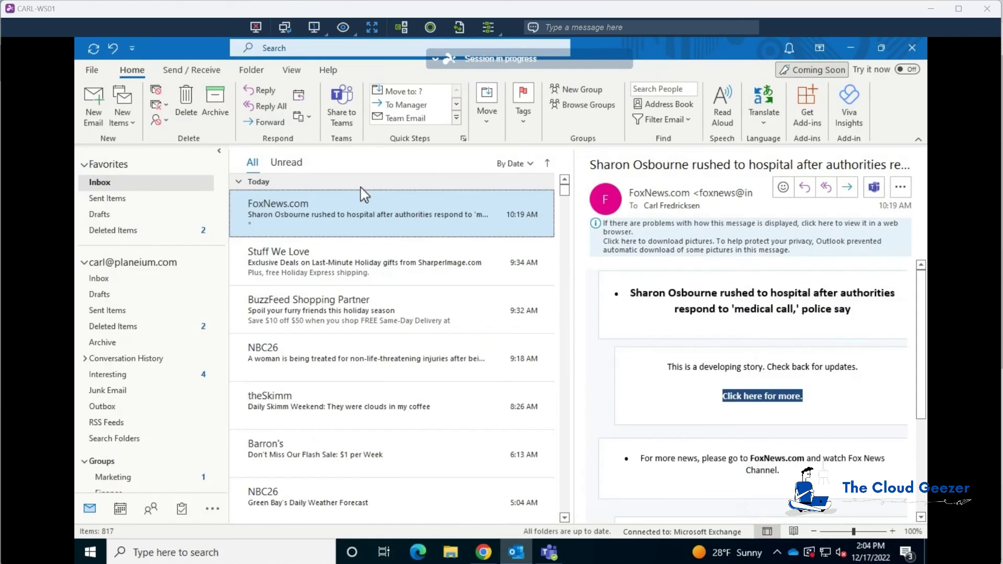
Send an email with subject 'Test' to the pasted DKIMValidator test address.
left_click(95, 104)
key("ctrl+v")
left_click(281, 272)
left_click(283, 258)
type("Test")
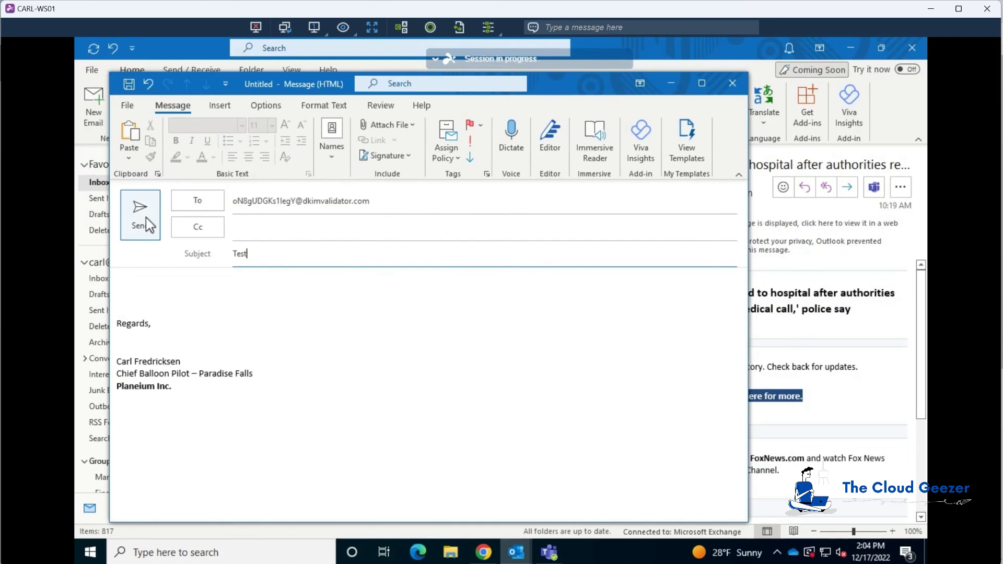
left_click(146, 219)
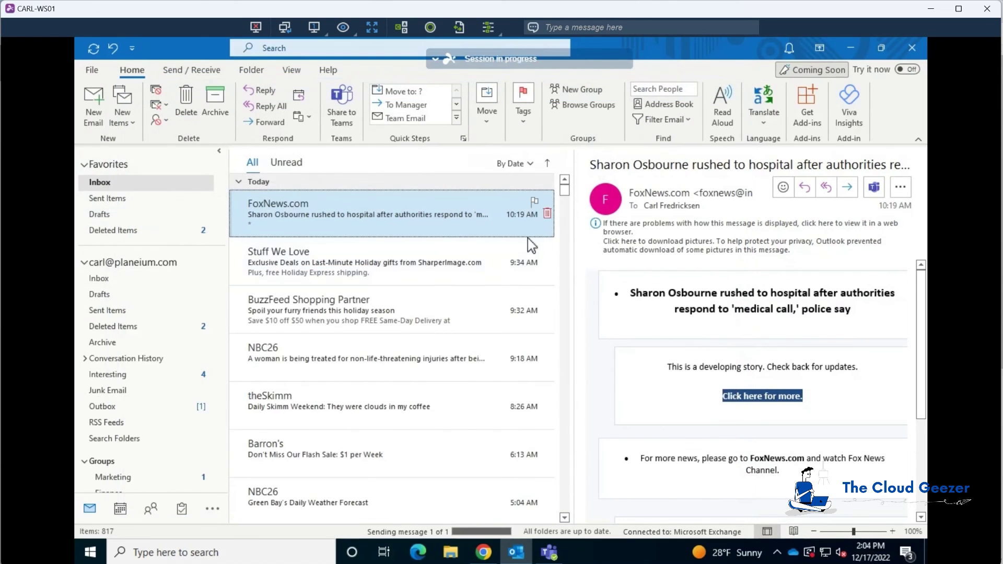
left_click(933, 9)
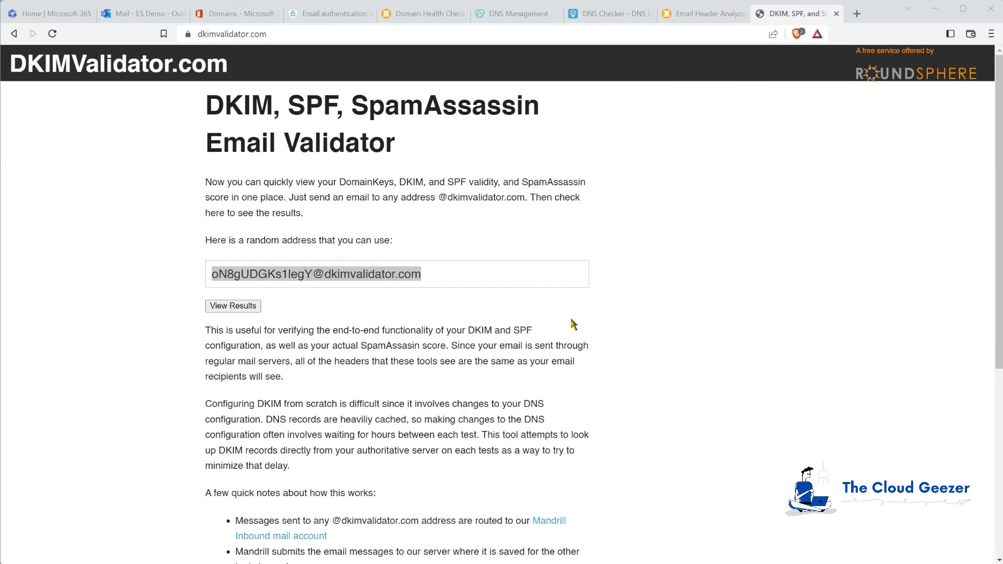
Review the DKIMValidator results: DKIM pass, SPF pass, SpamAssassin score 1.975, not spam.
left_click(235, 307)
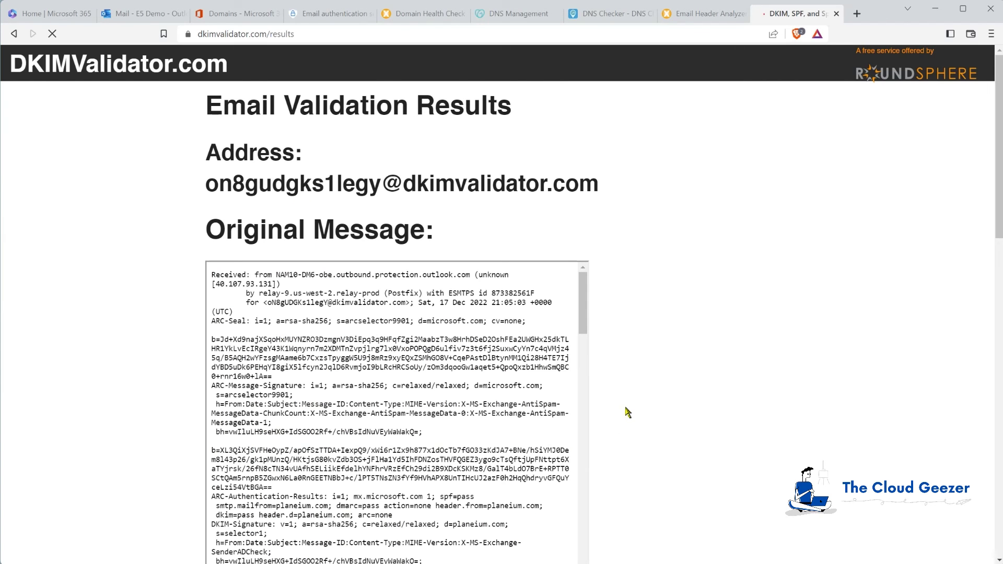
scroll(998, 178, "down", 4)
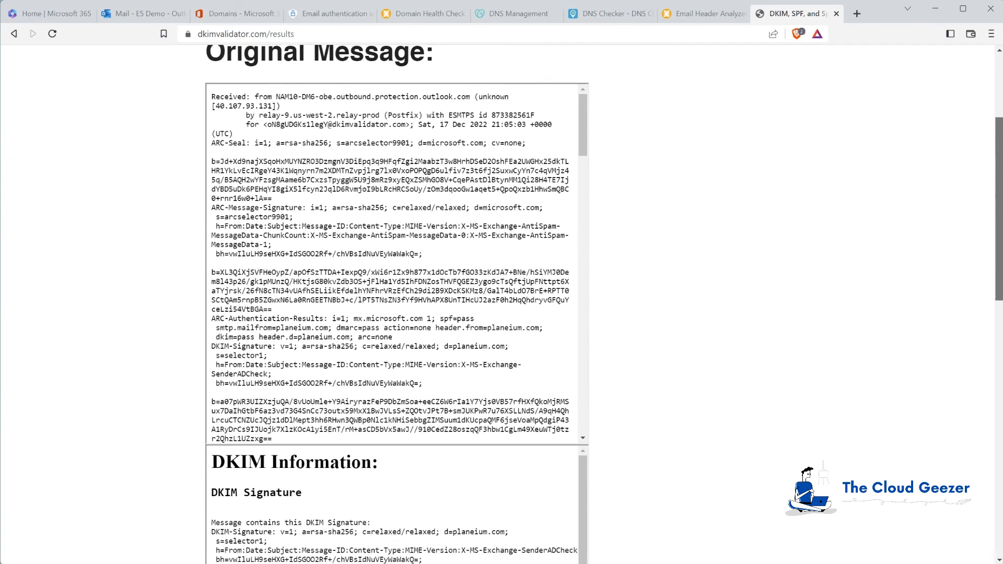
scroll(502, 303, "down", 1)
scroll(998, 230, "down", 6)
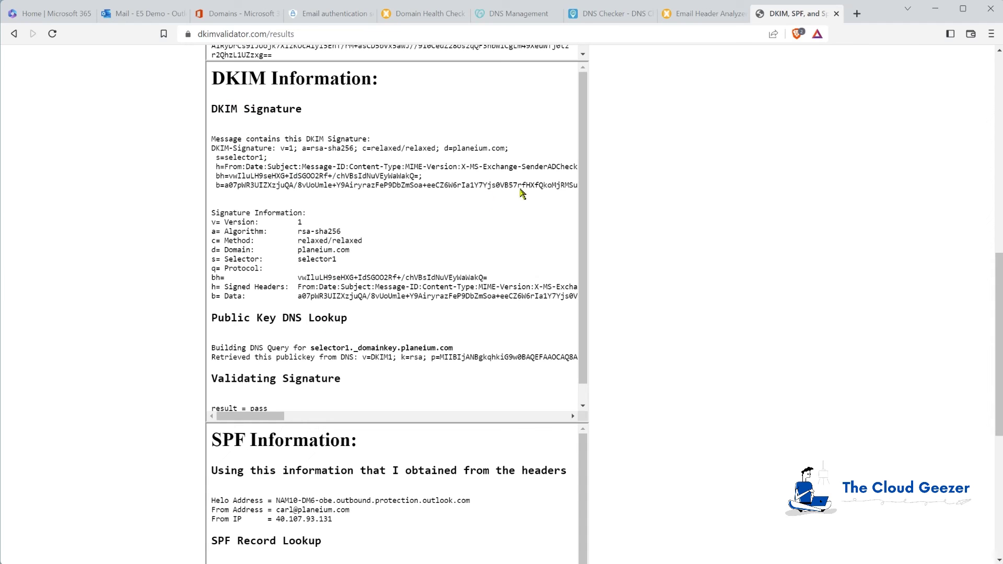
scroll(589, 181, "down", 1)
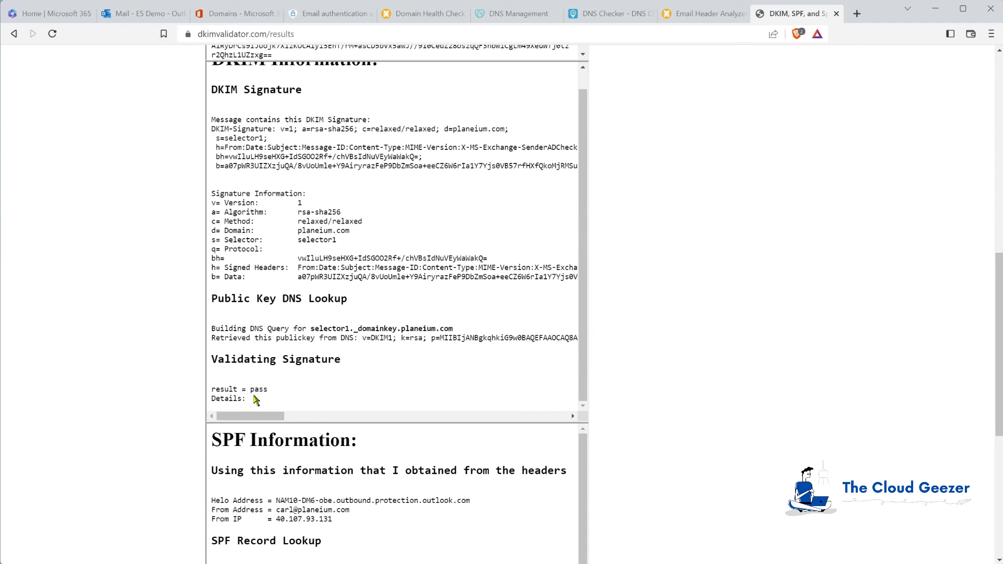
left_click_drag(993, 276, 991, 396)
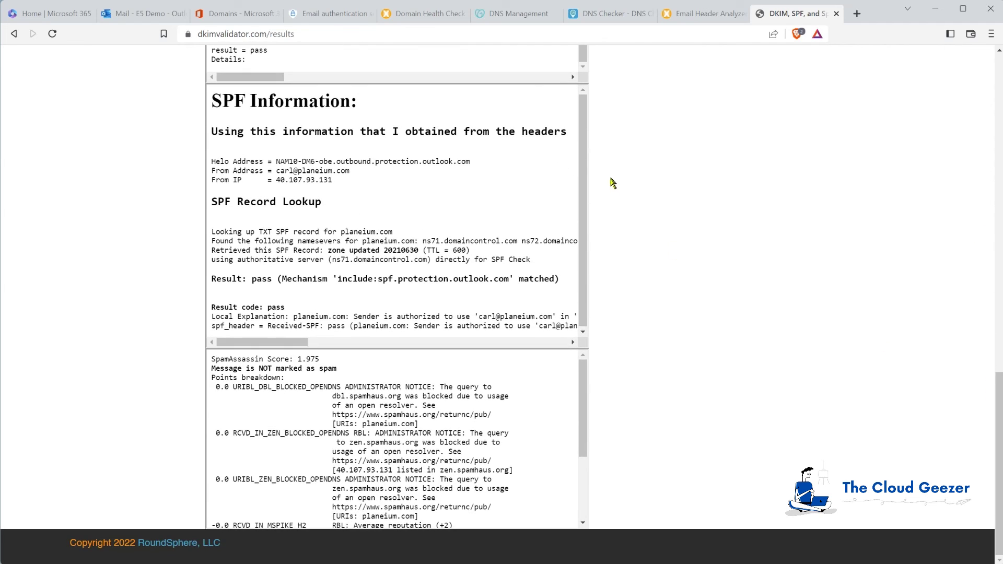
left_click_drag(584, 166, 588, 197)
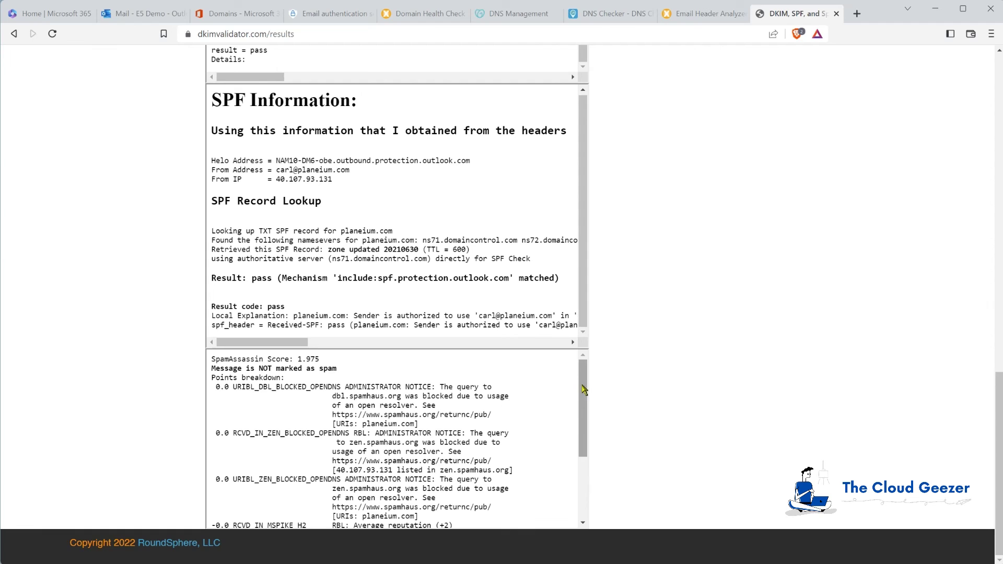
left_click_drag(583, 389, 609, 465)
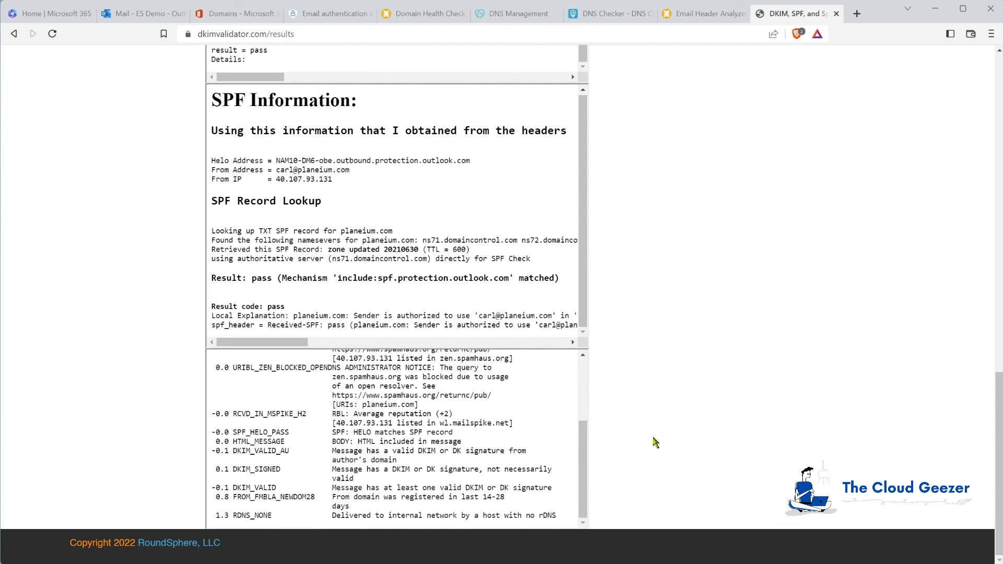